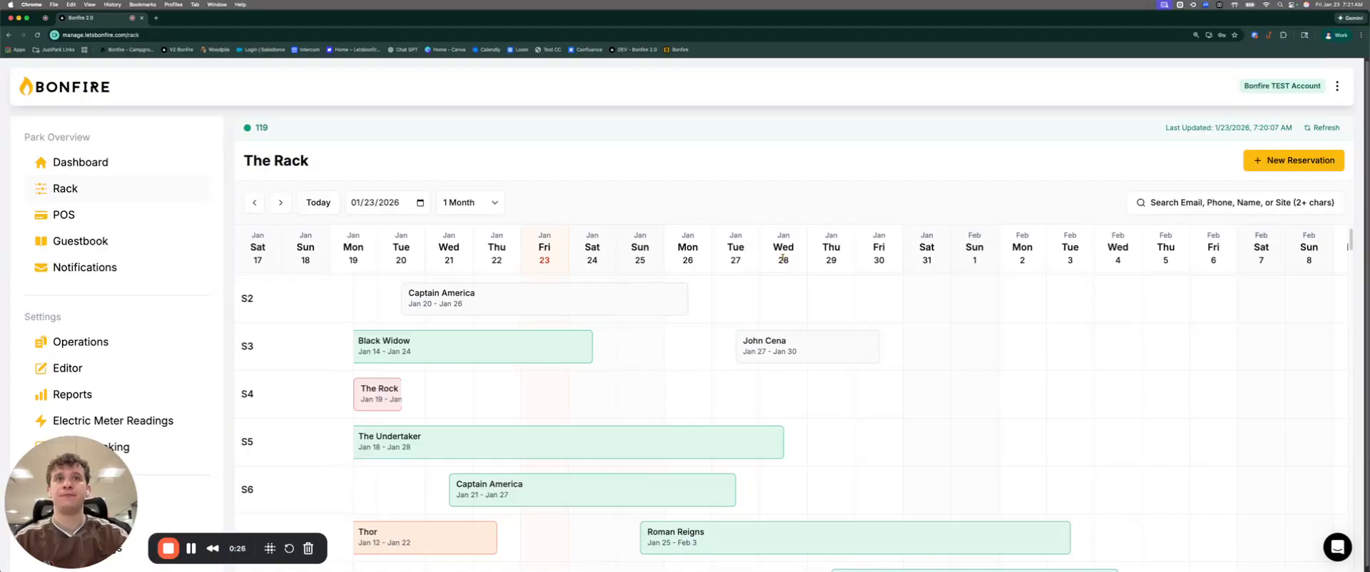
- Check in the guest of the S3 reservation for Jan 27 - Jan 30 and review the reservation's price breakdown
click(778, 344)
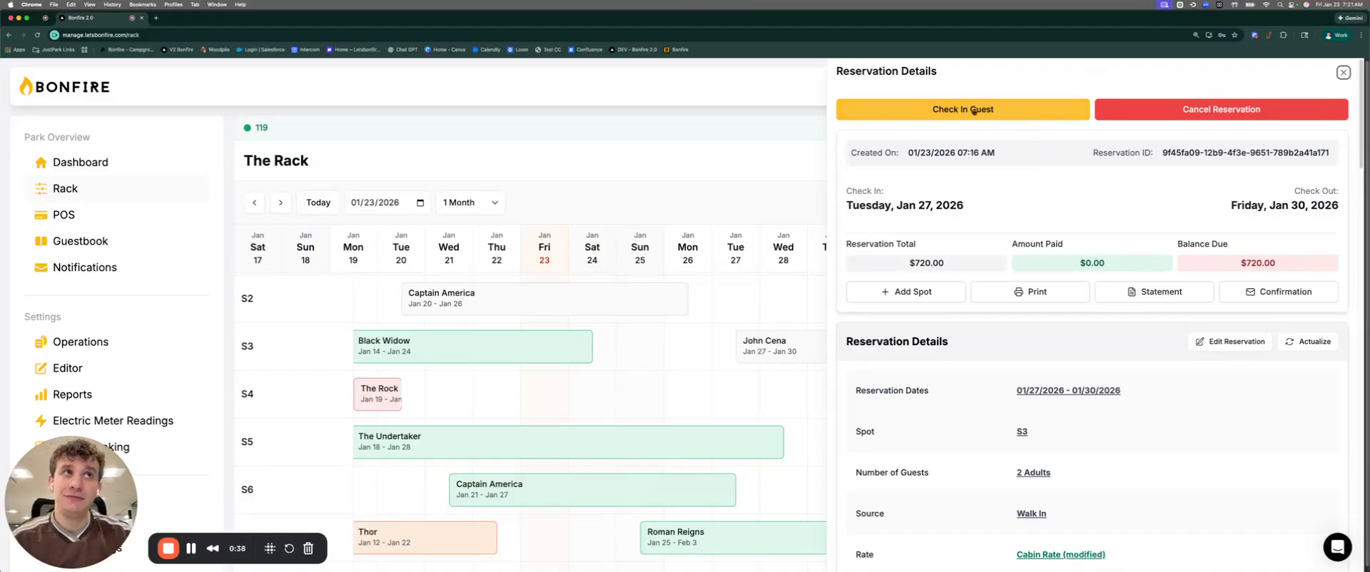
click(911, 112)
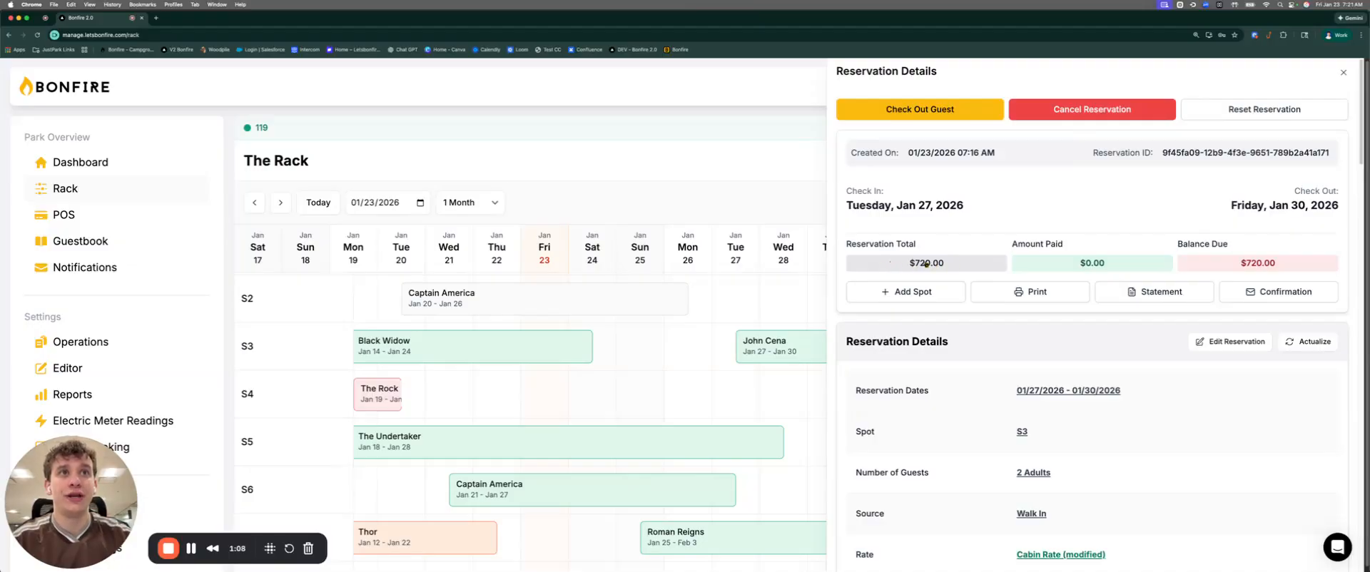
click(926, 264)
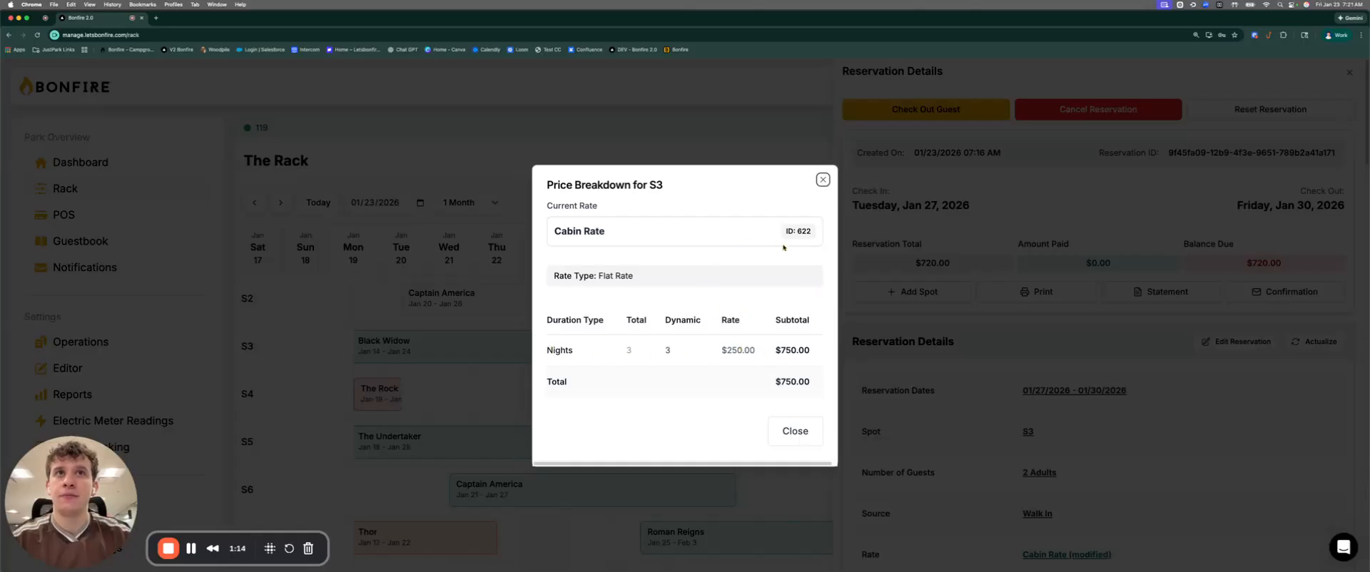
click(823, 179)
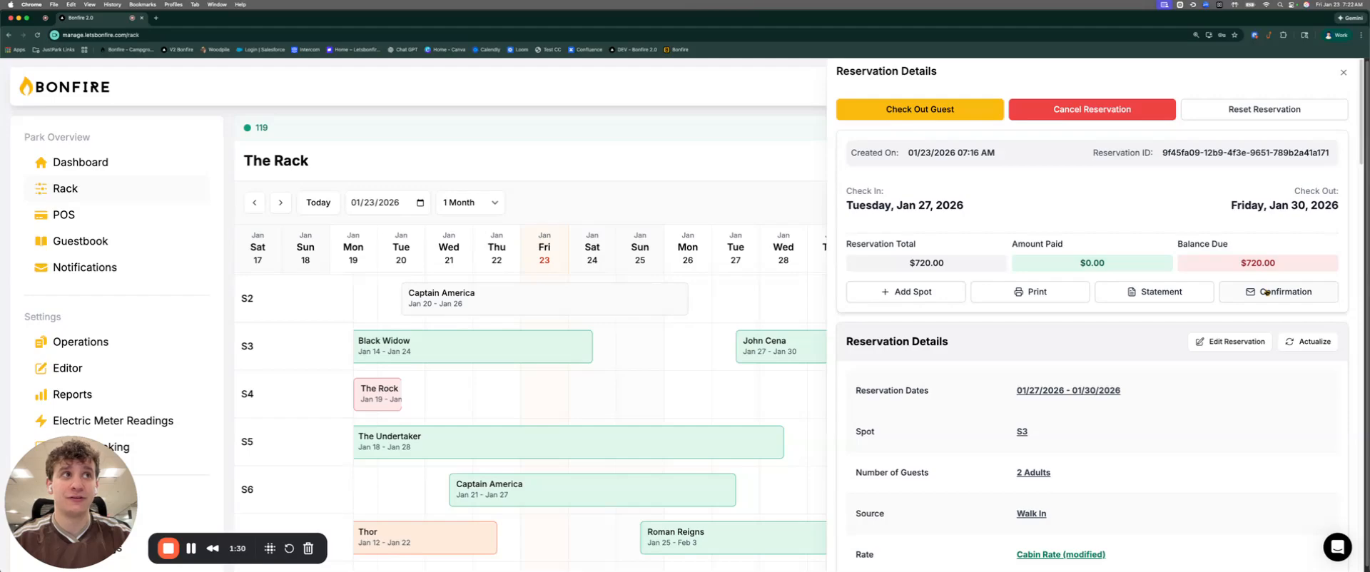
- Add spot S2 to the reservation for 01/27/2026 - 01/30/2026 with 2 adults and the note "This is a Test"
click(915, 293)
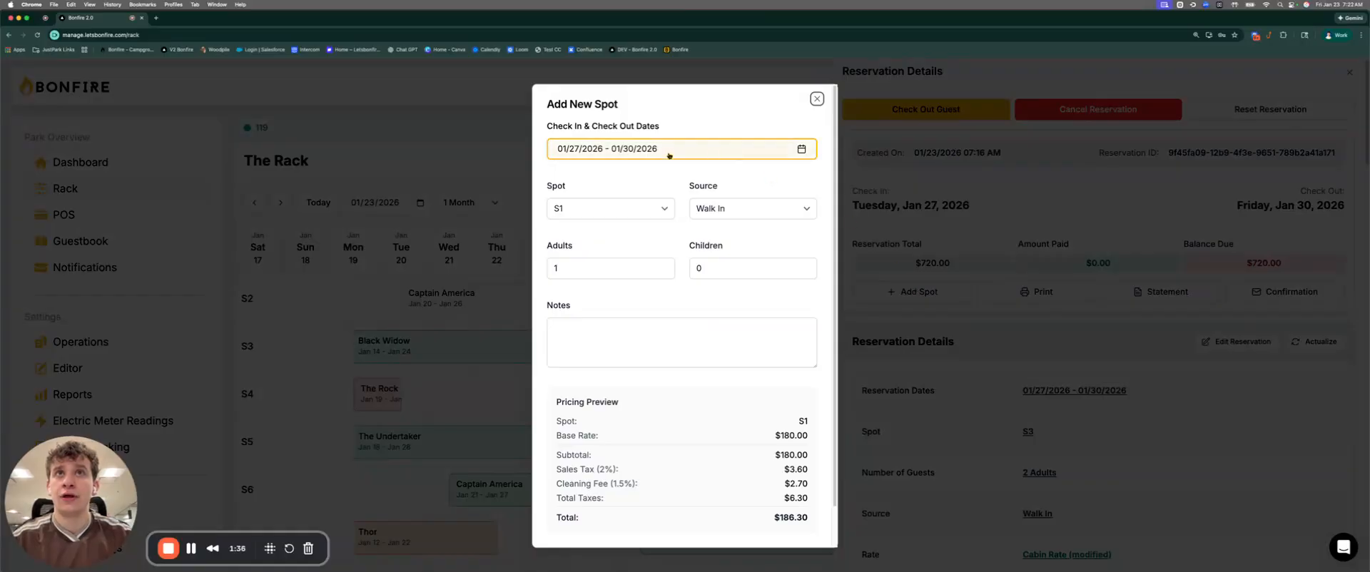
click(609, 214)
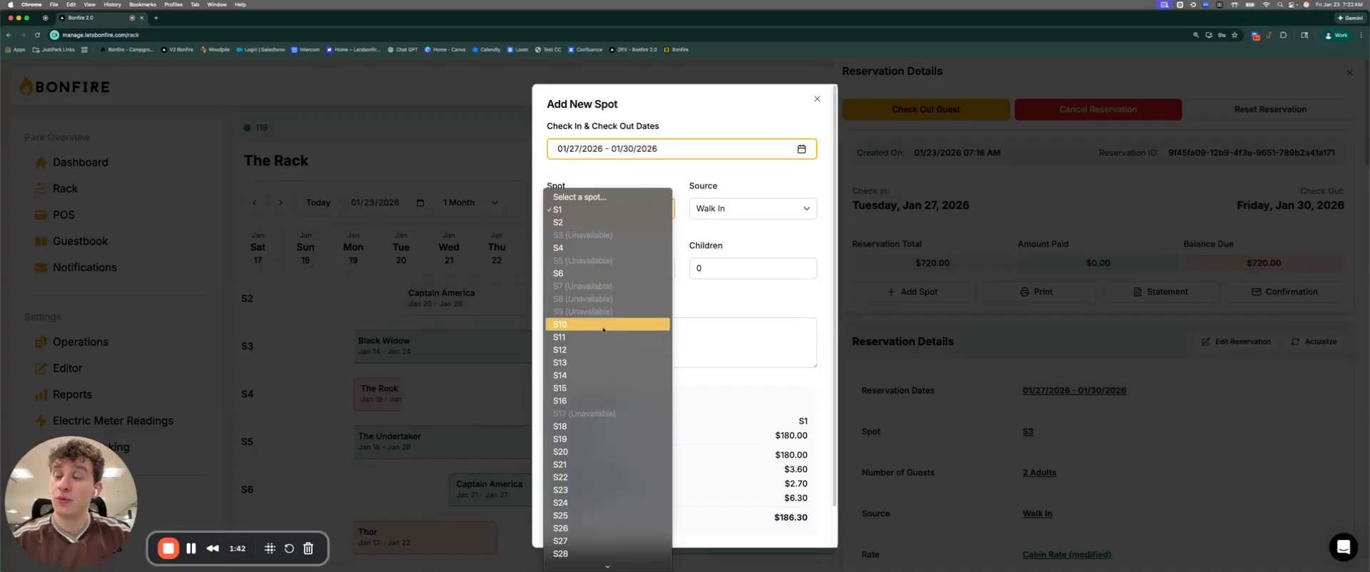
click(580, 222)
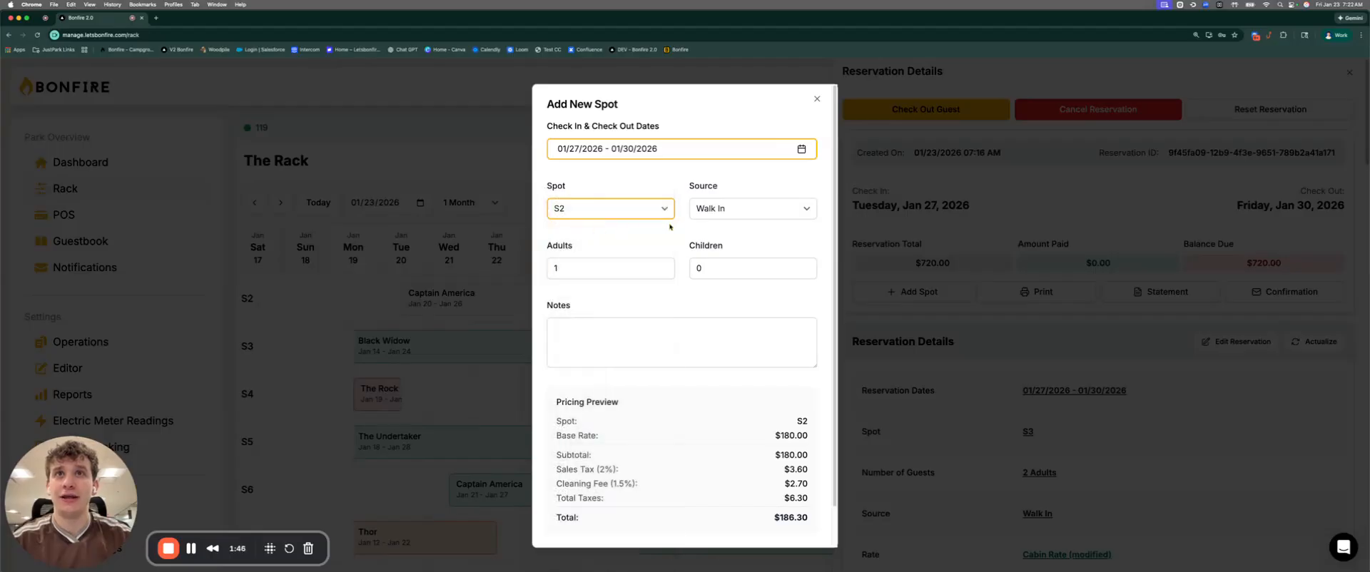
click(663, 264)
click(630, 335)
text(This )
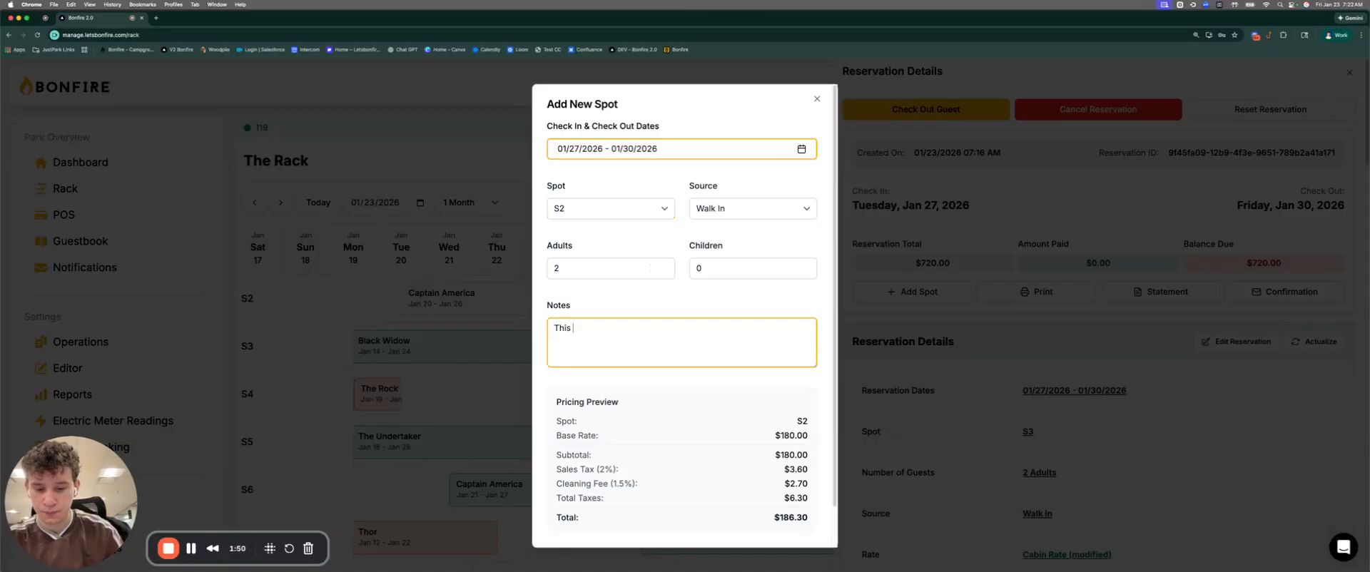
text(is a Test)
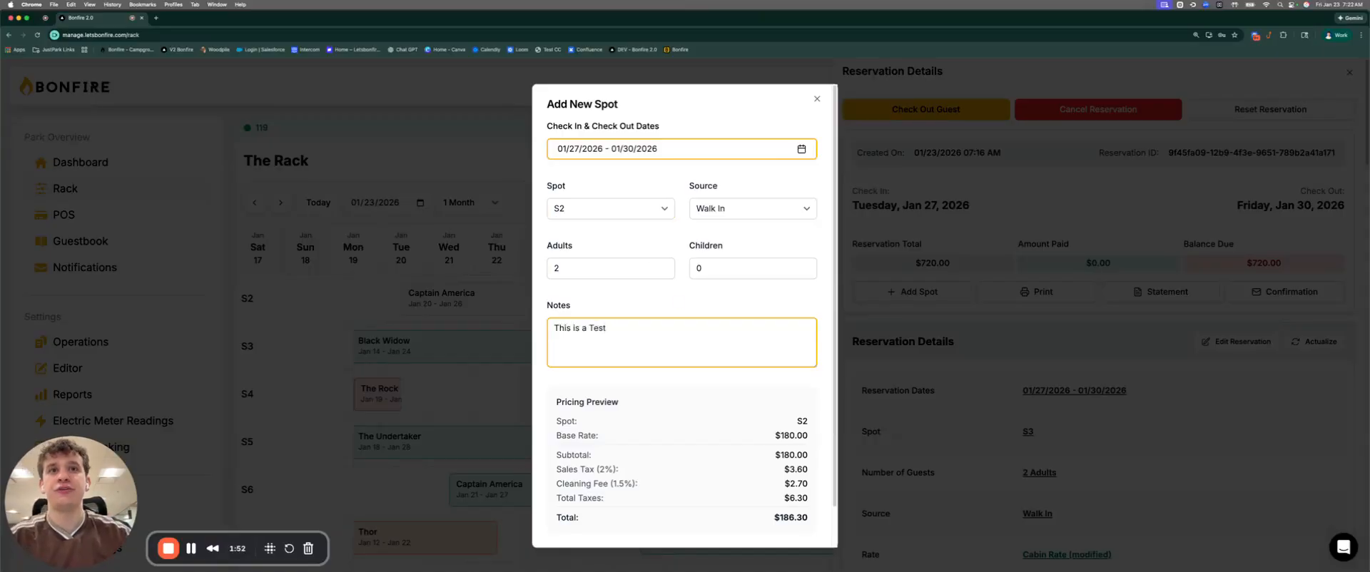
scroll(724, 354, down, 2)
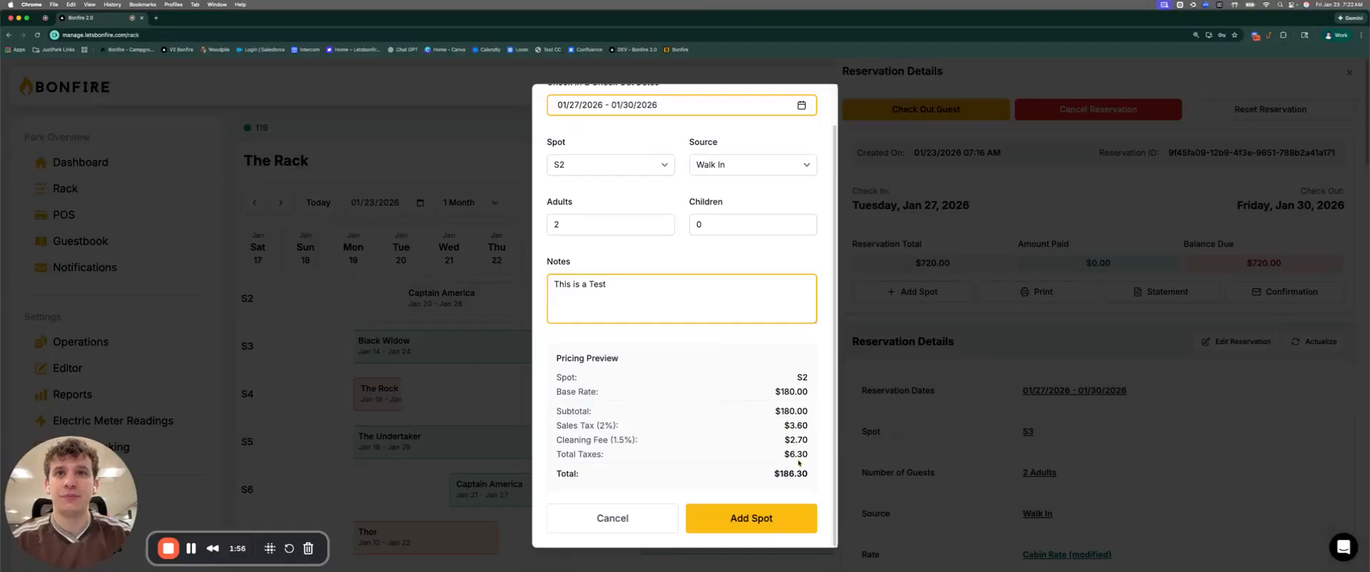
click(779, 514)
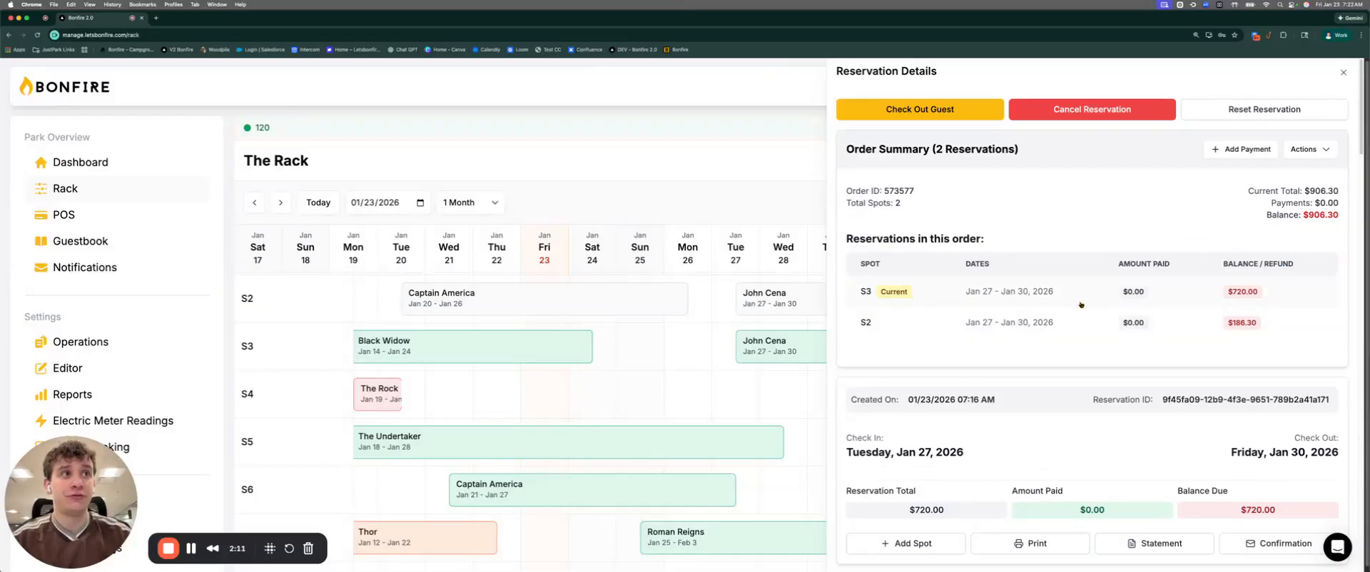
- Switch between the S2 and S3 reservations in the order summary, ending on S3
click(1079, 328)
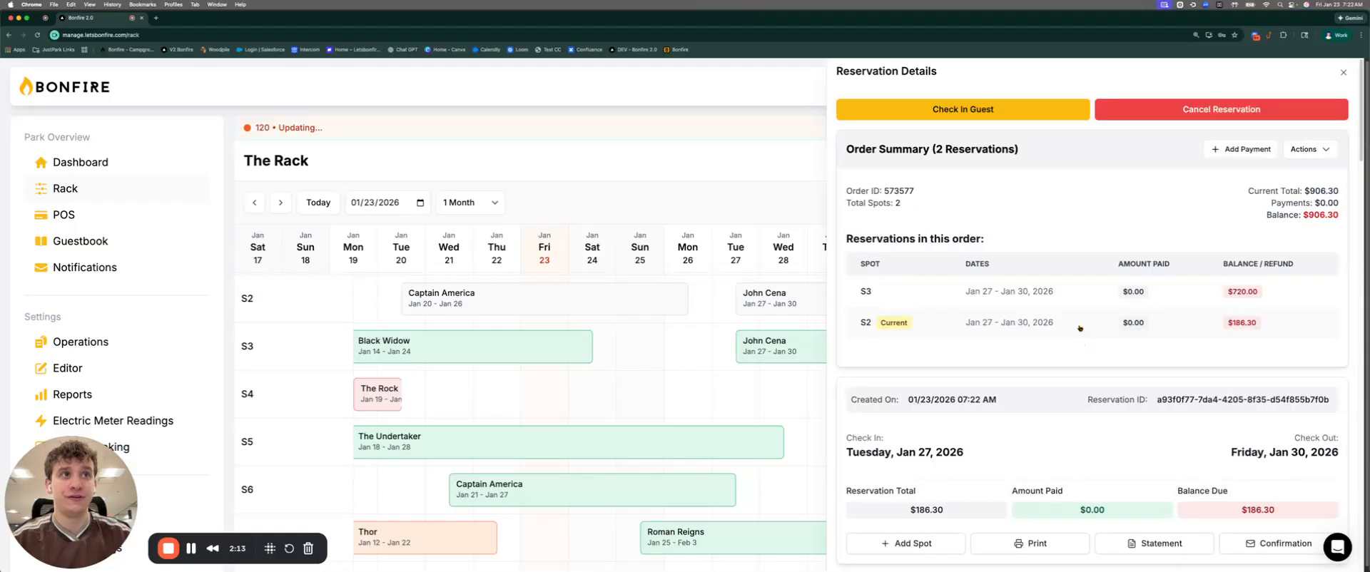
click(1075, 289)
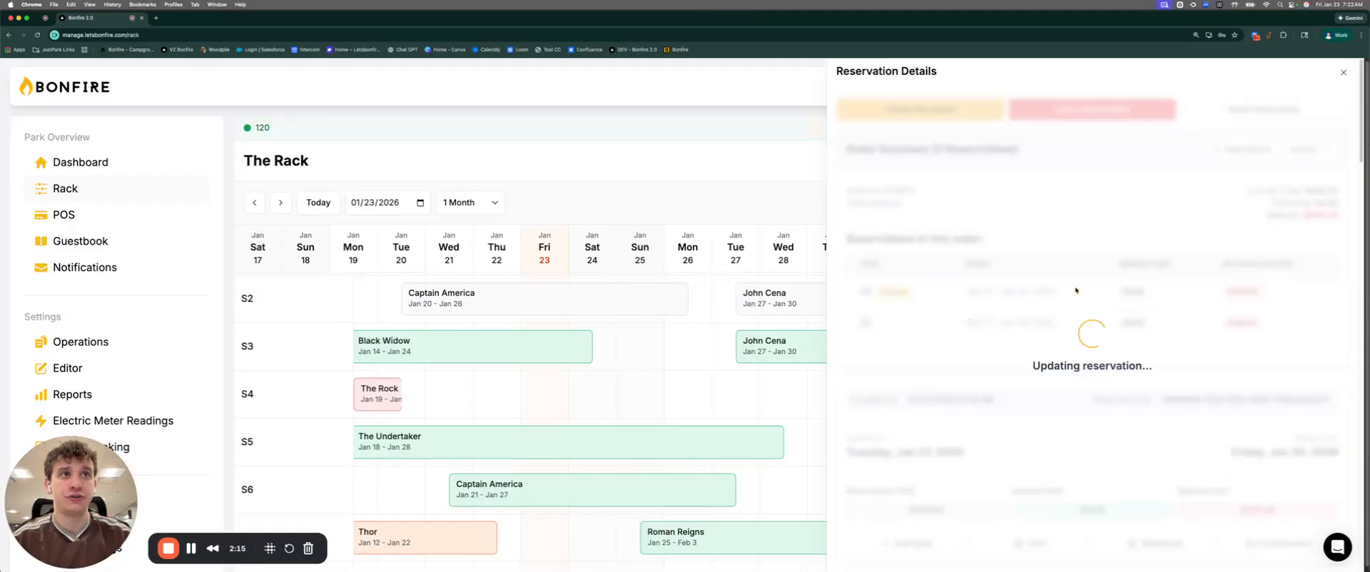
click(1072, 330)
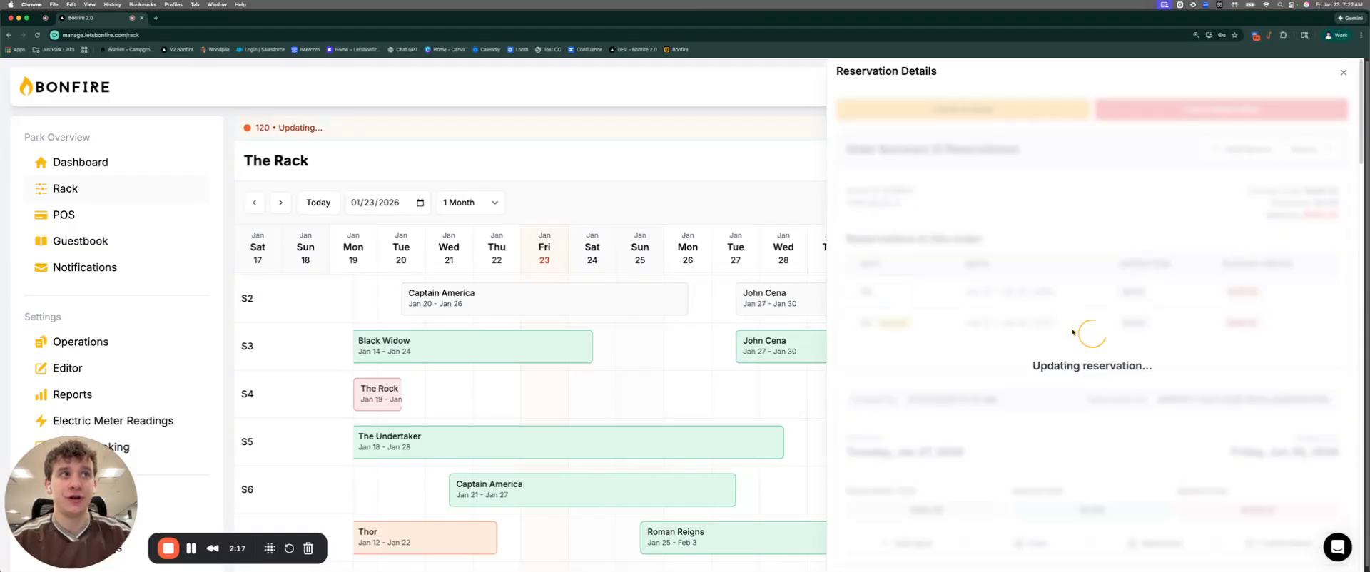
click(1073, 297)
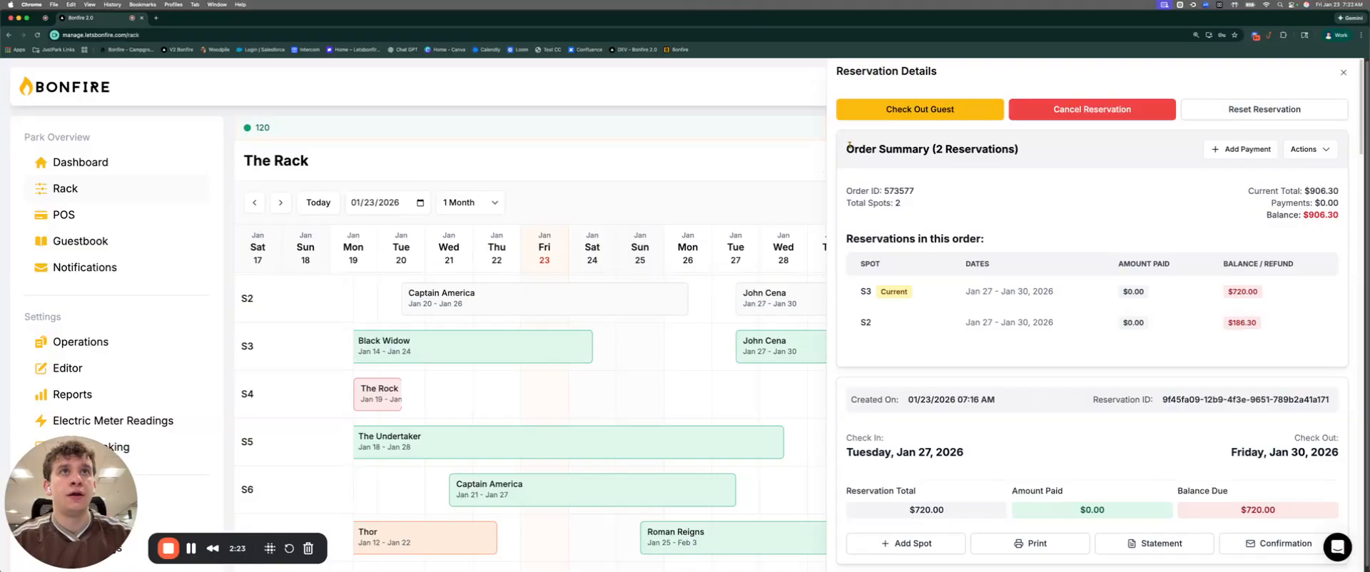
drag(942, 145, 1006, 146)
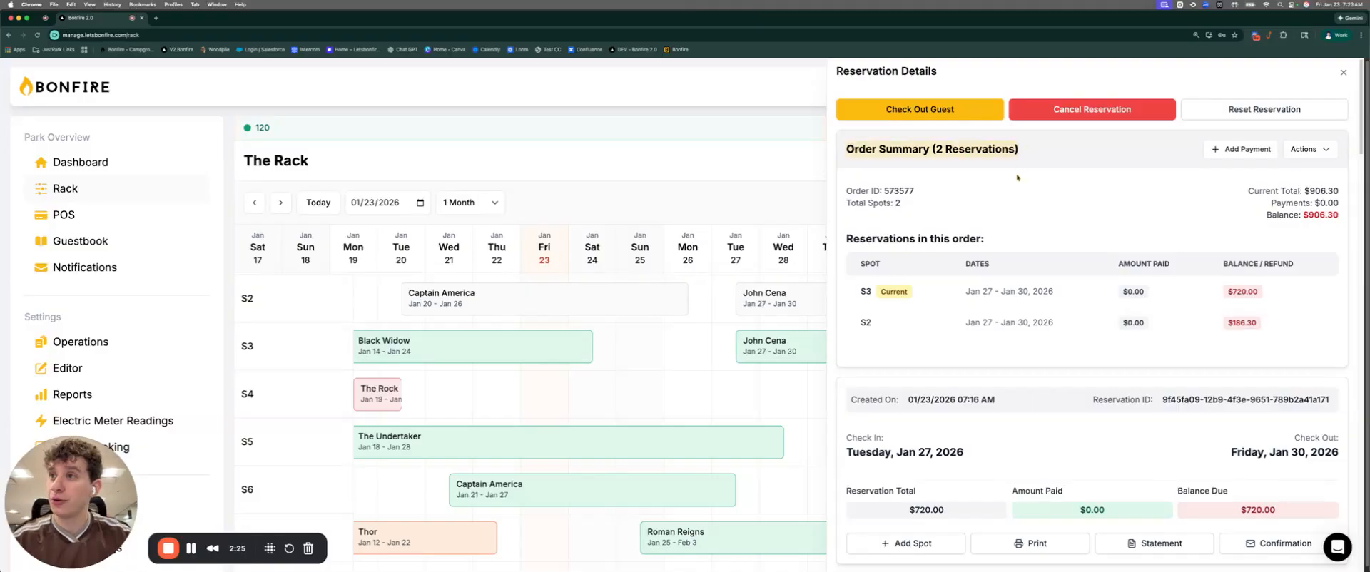
- Start a payment for the whole order and review the card options for adding a new card and swiping a card
click(1244, 150)
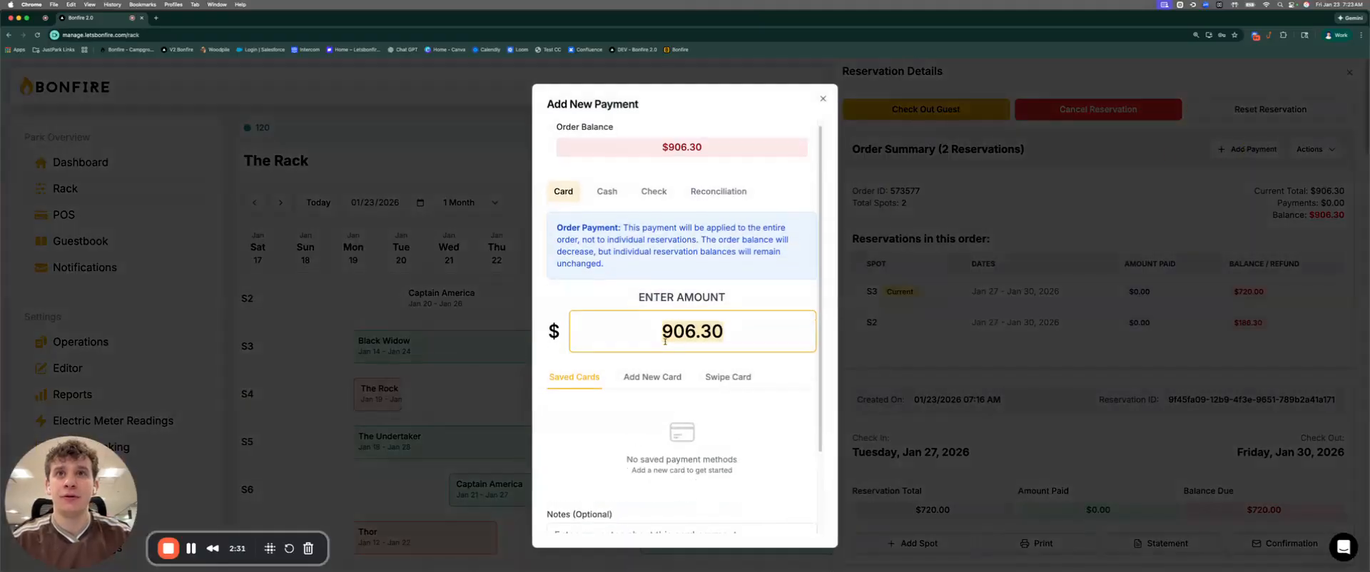
scroll(649, 305, down, 2)
click(649, 275)
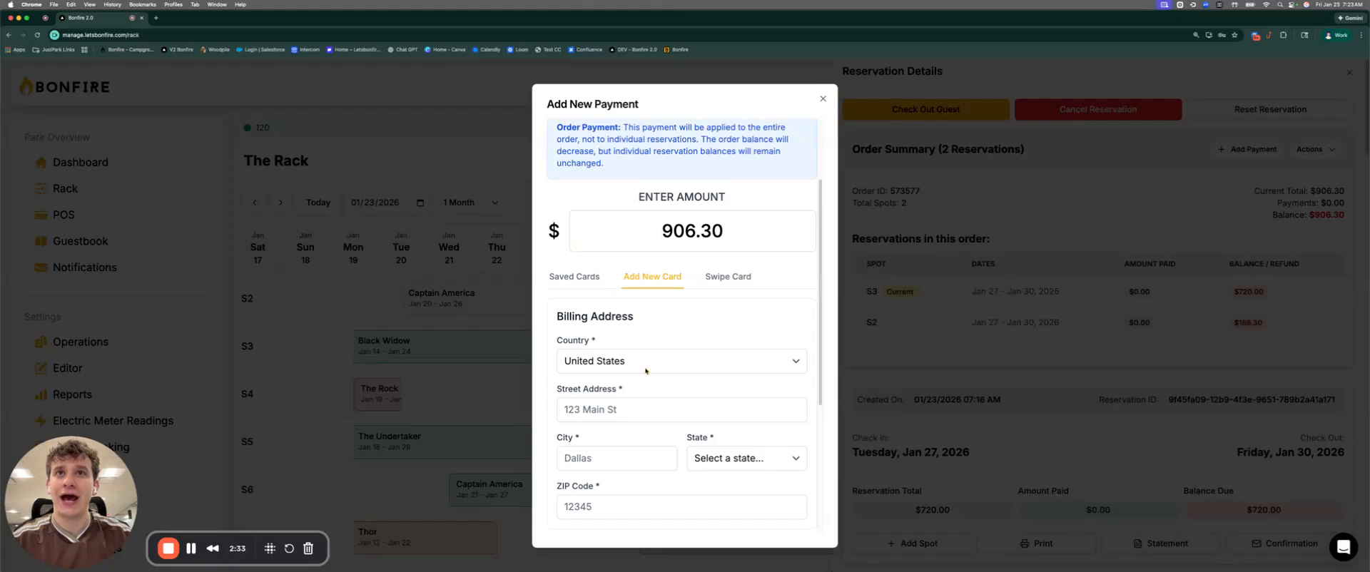
scroll(646, 376, down, 3)
scroll(645, 374, up, 5)
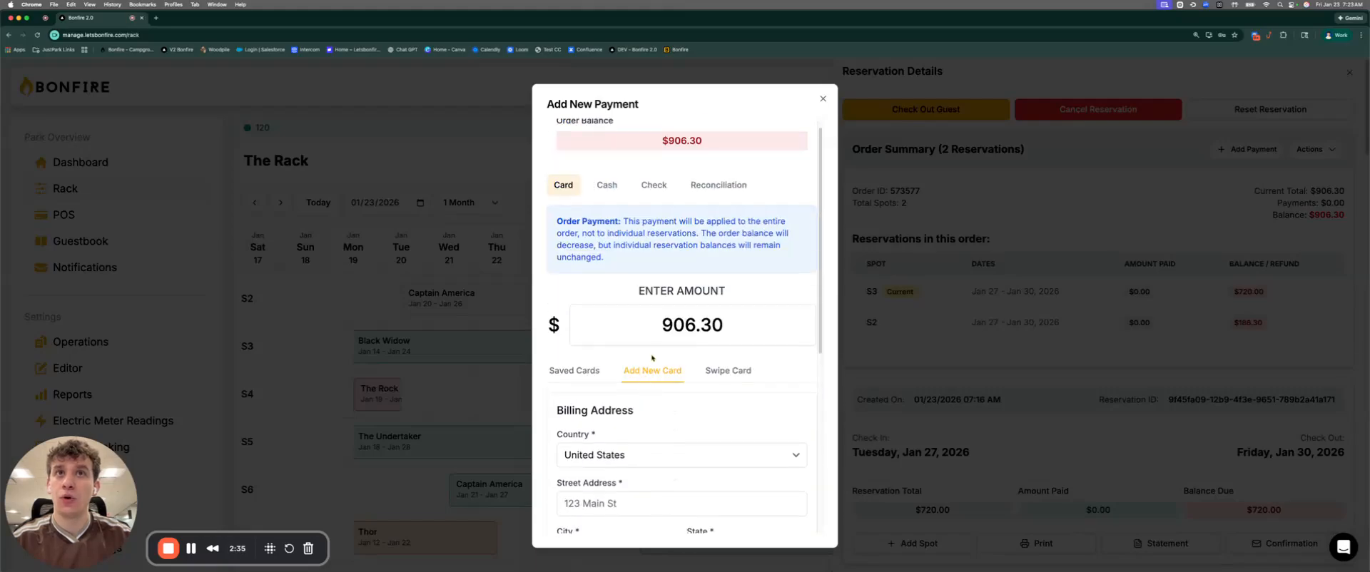
click(728, 370)
scroll(689, 395, down, 1)
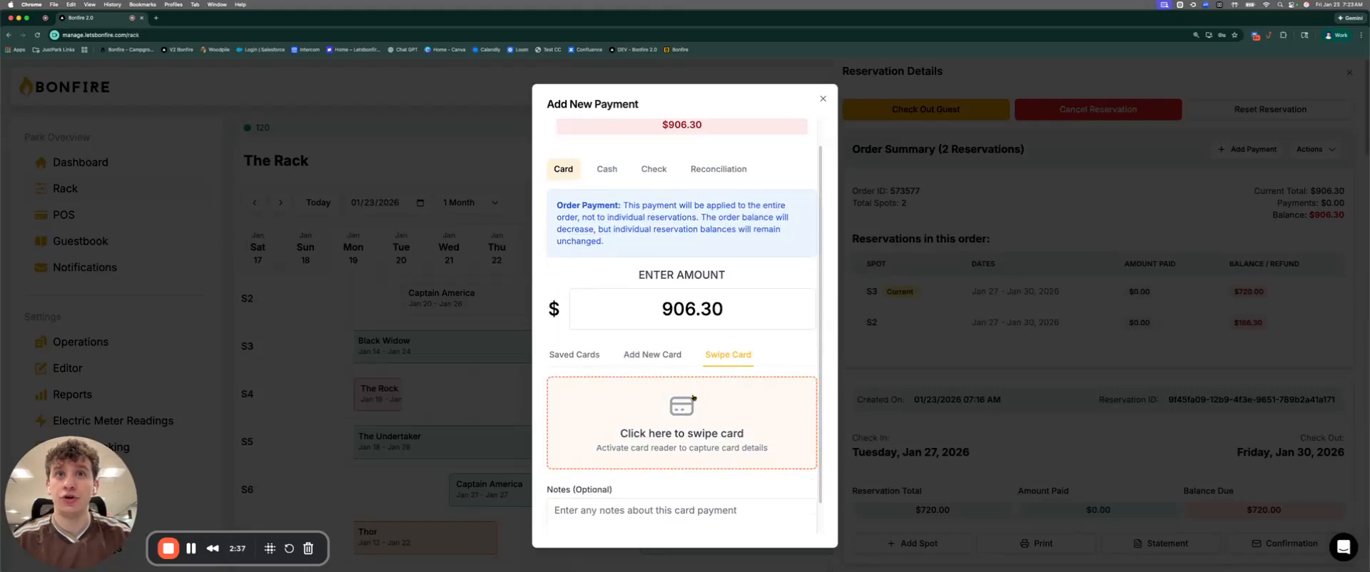
click(667, 396)
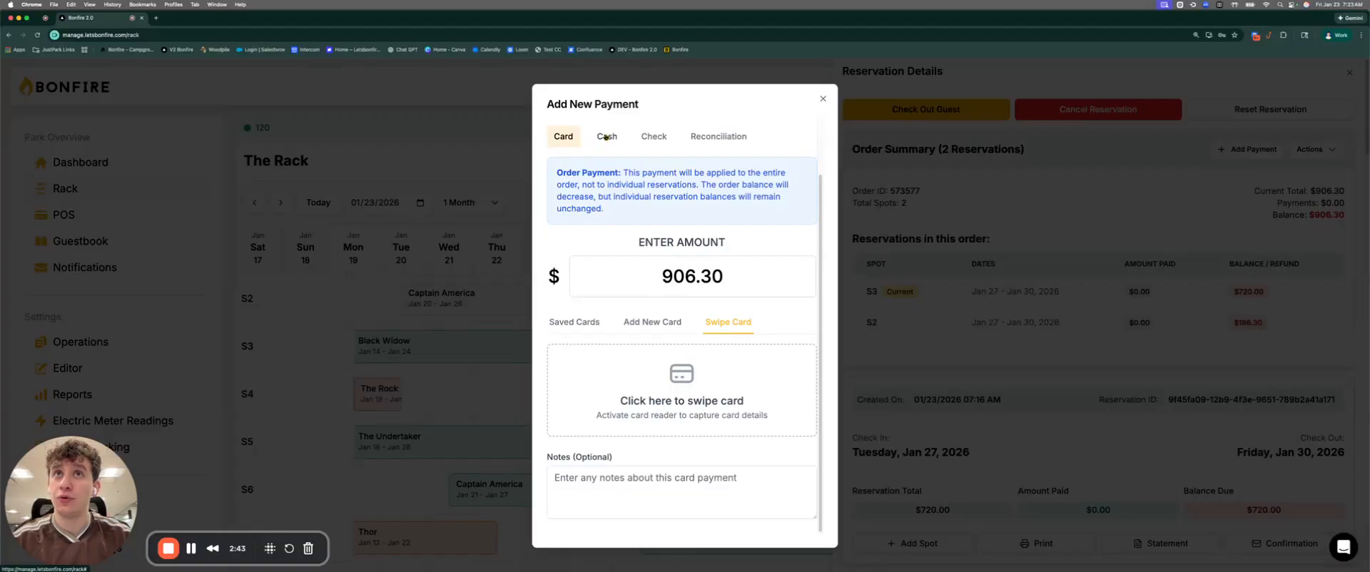
- Review the cash, check and reconciliation payment forms, and close the payment without recording it
click(605, 137)
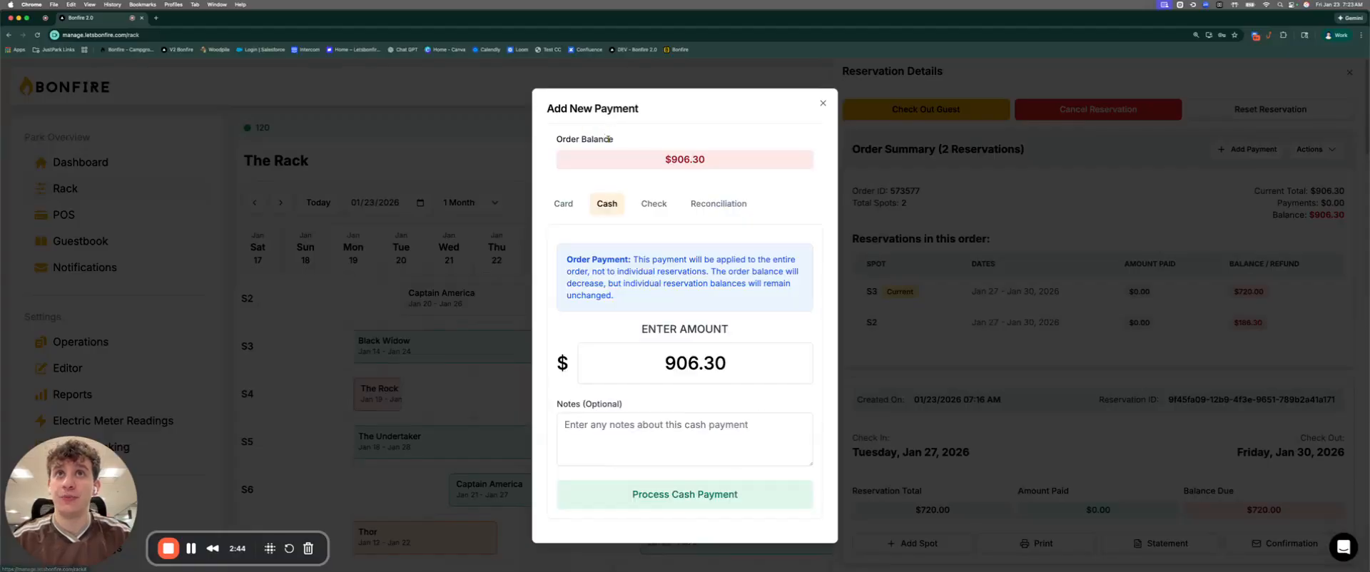
click(660, 204)
click(707, 203)
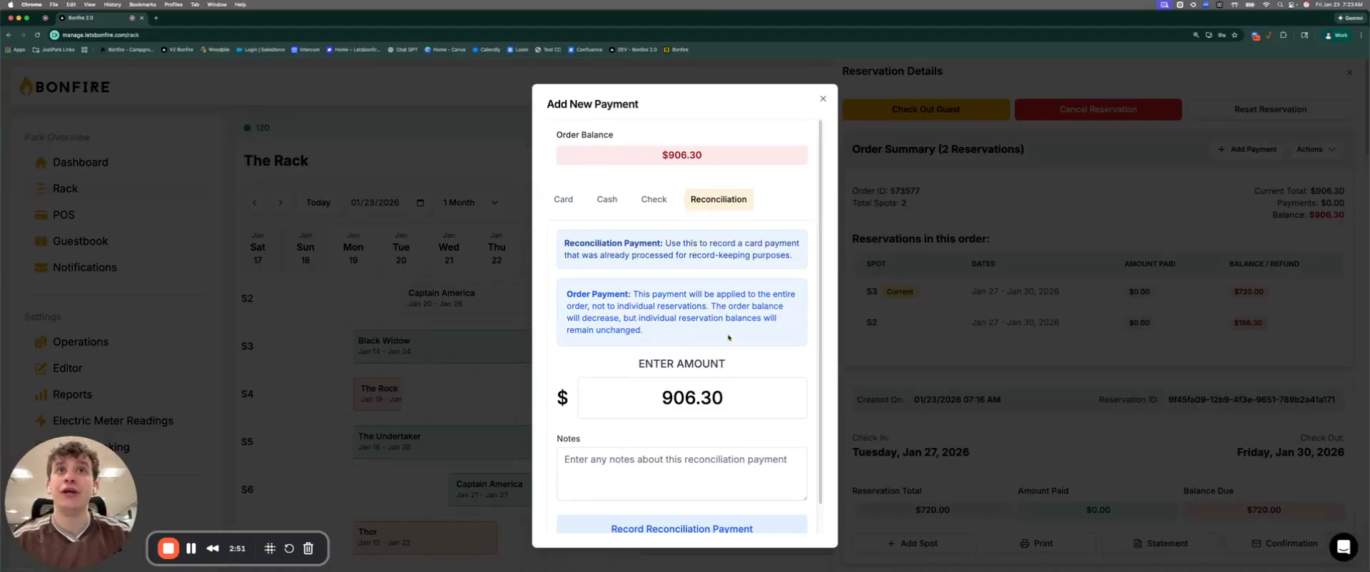
scroll(670, 378, down, 1)
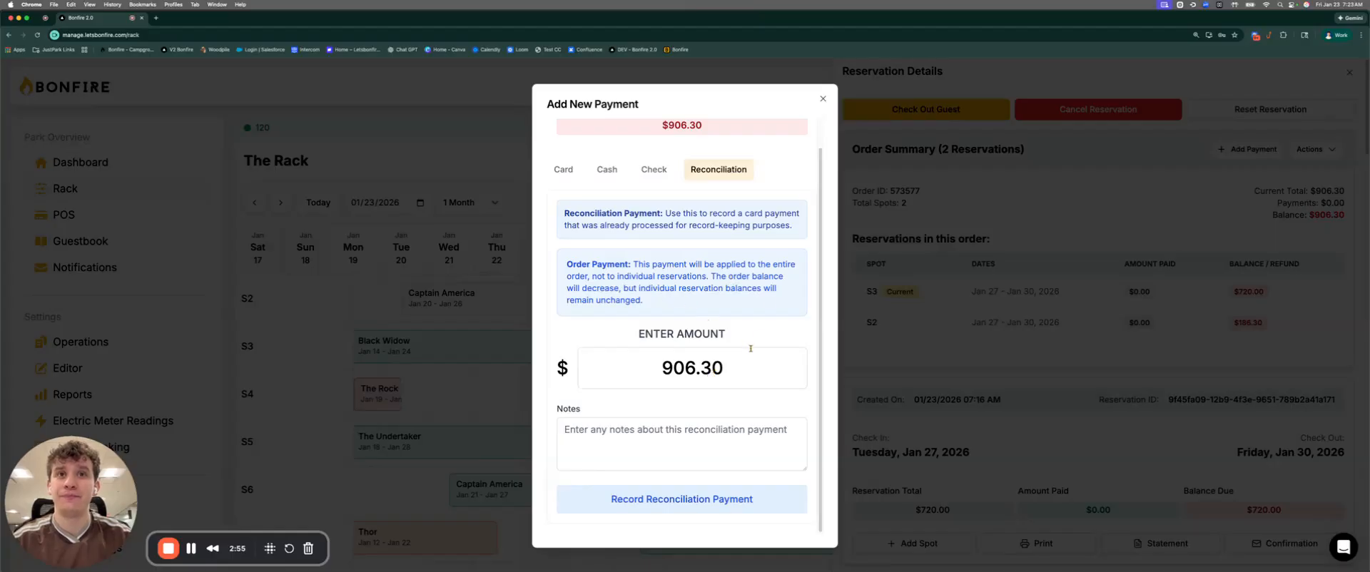
click(822, 98)
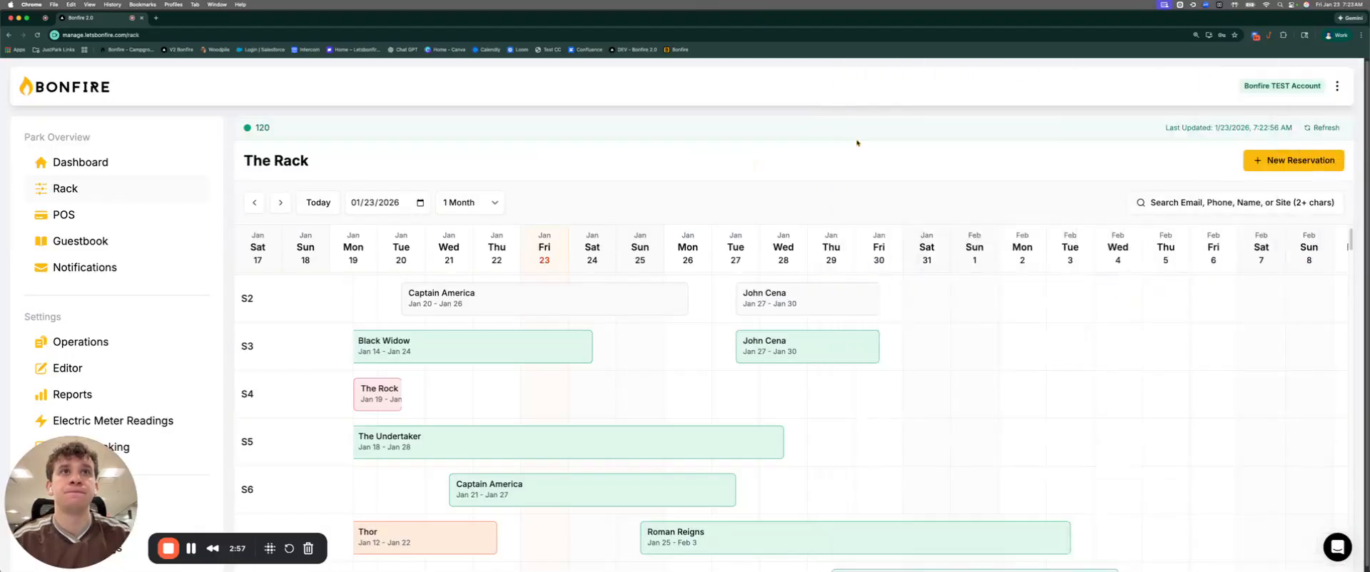
- Reopen the checked-in S3 reservation for Jan 27 - Jan 30, preview its printed reservation statement and cancel the print
click(762, 345)
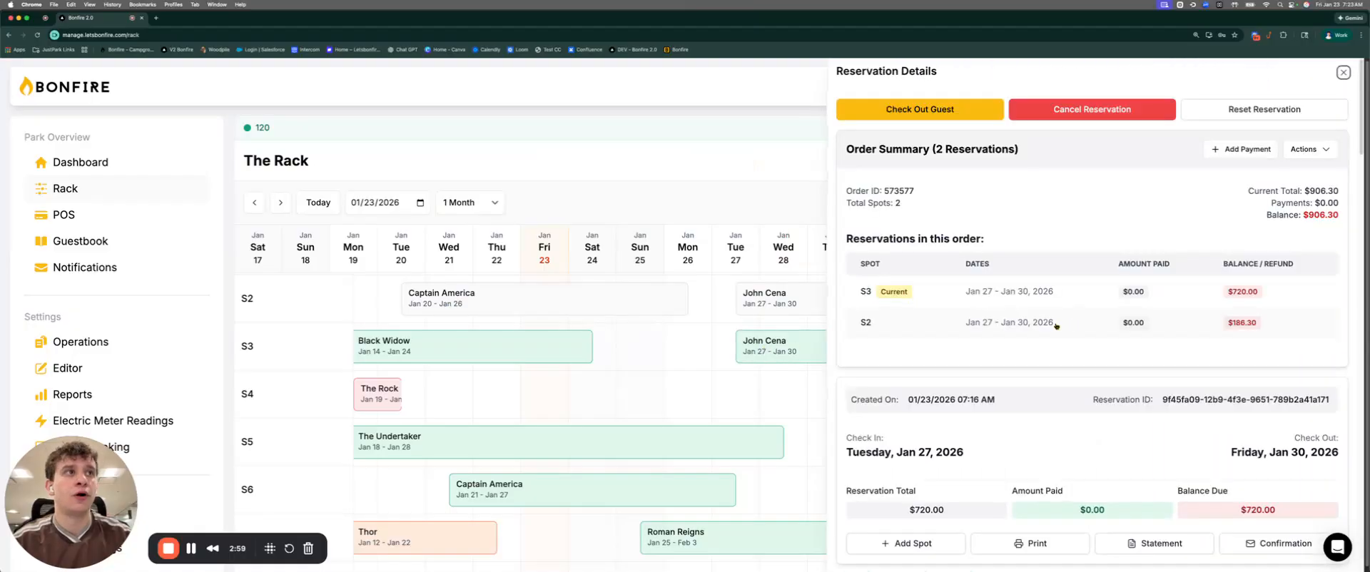
scroll(1063, 327, down, 5)
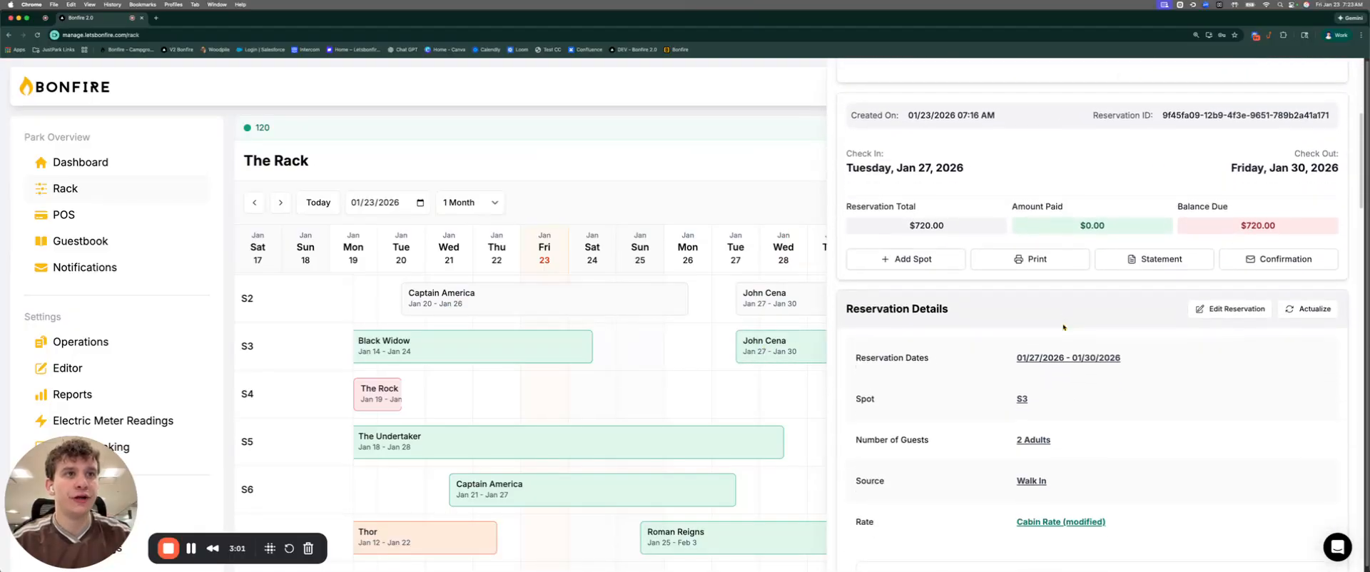
scroll(1063, 327, down, 1)
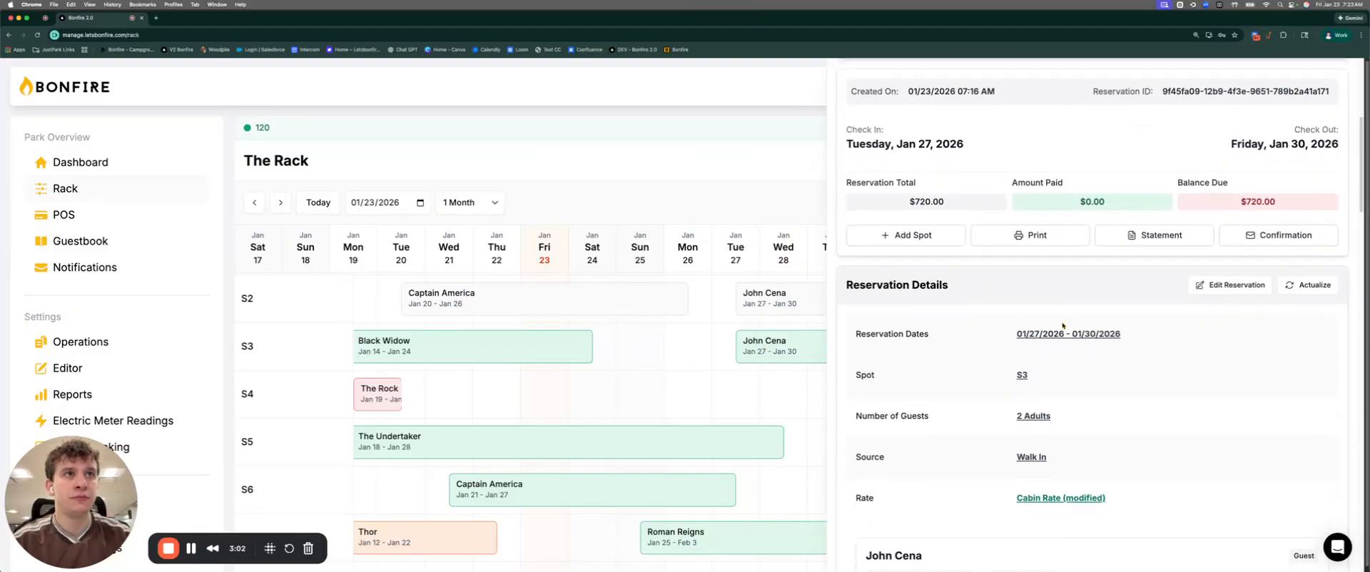
click(1035, 236)
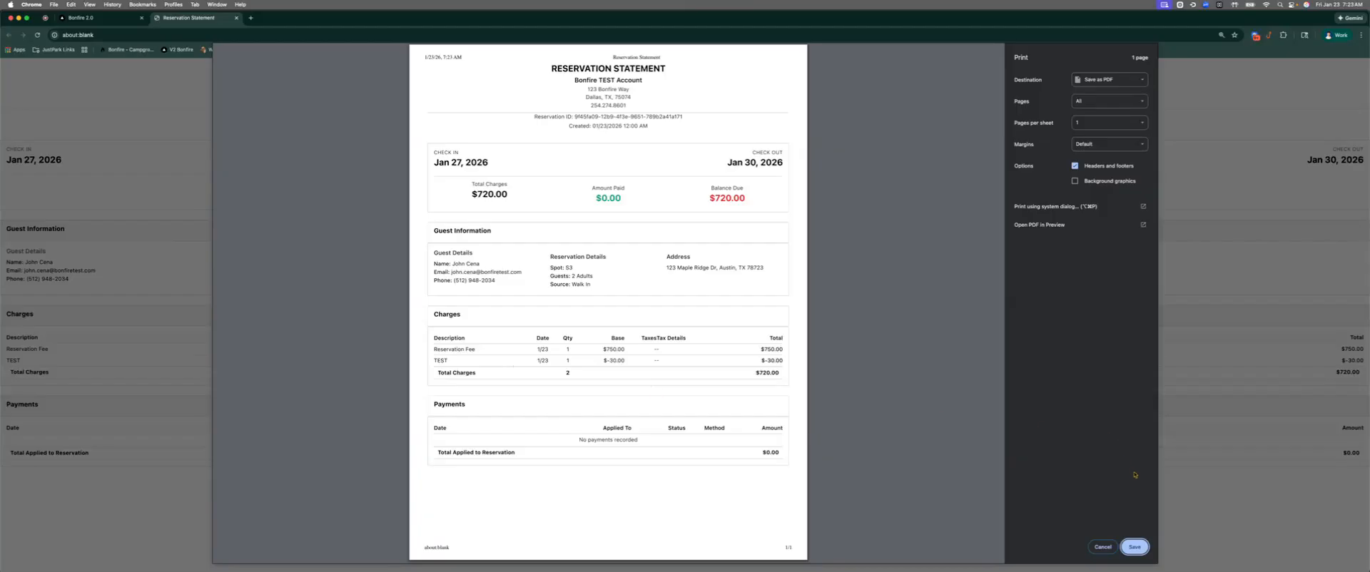
click(1107, 545)
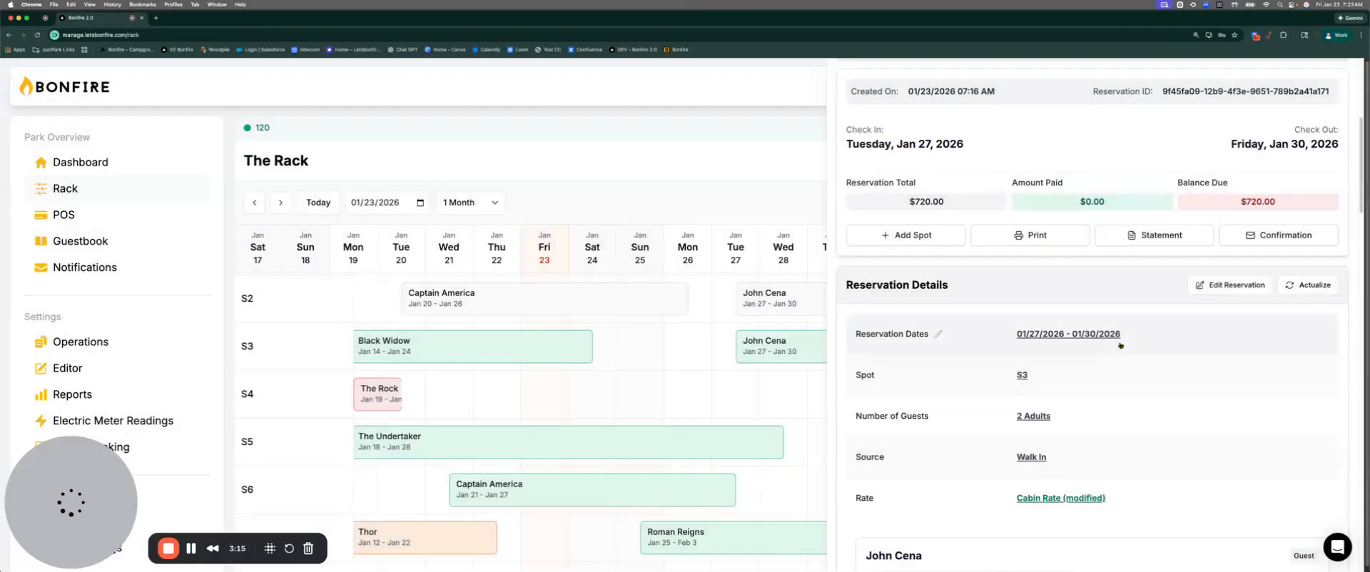
- Open the reservation guest's details for editing and review the equipment details, past reservations and payment methods
scroll(1134, 340, down, 5)
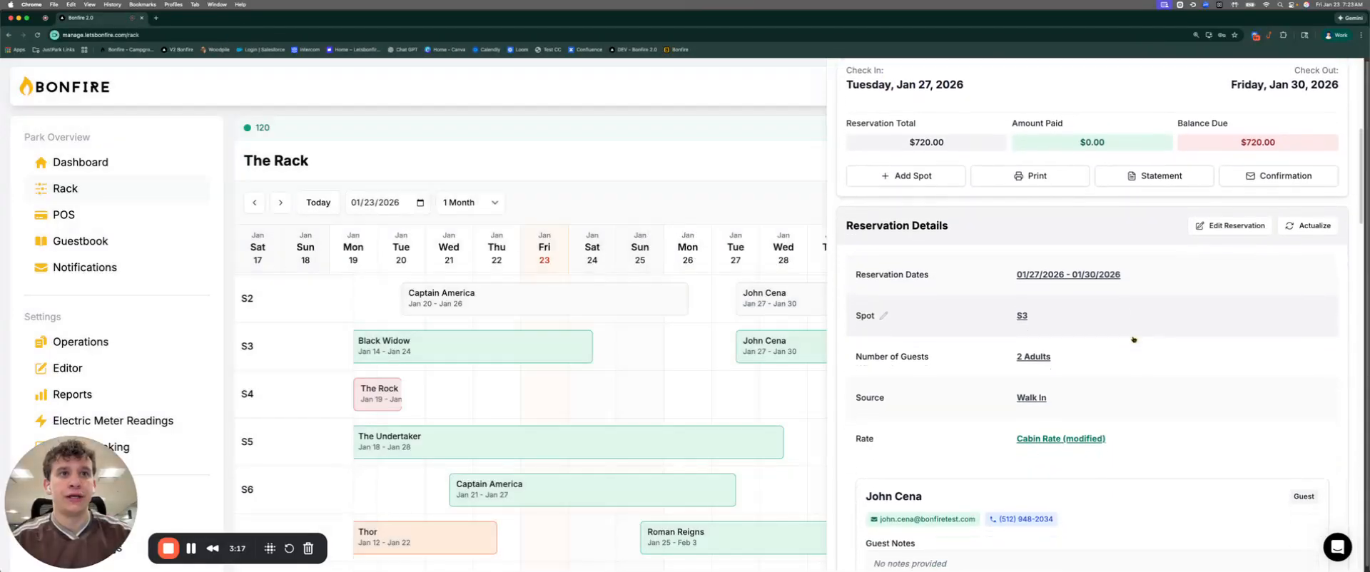
scroll(1134, 339, down, 3)
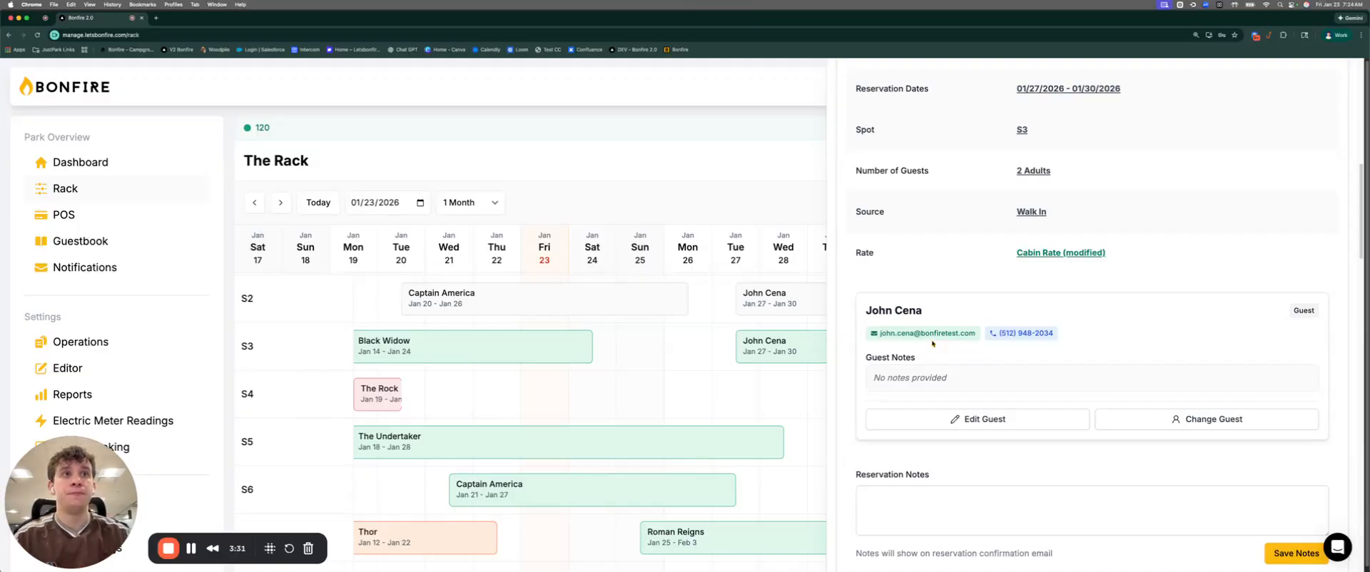
scroll(1013, 360, down, 1)
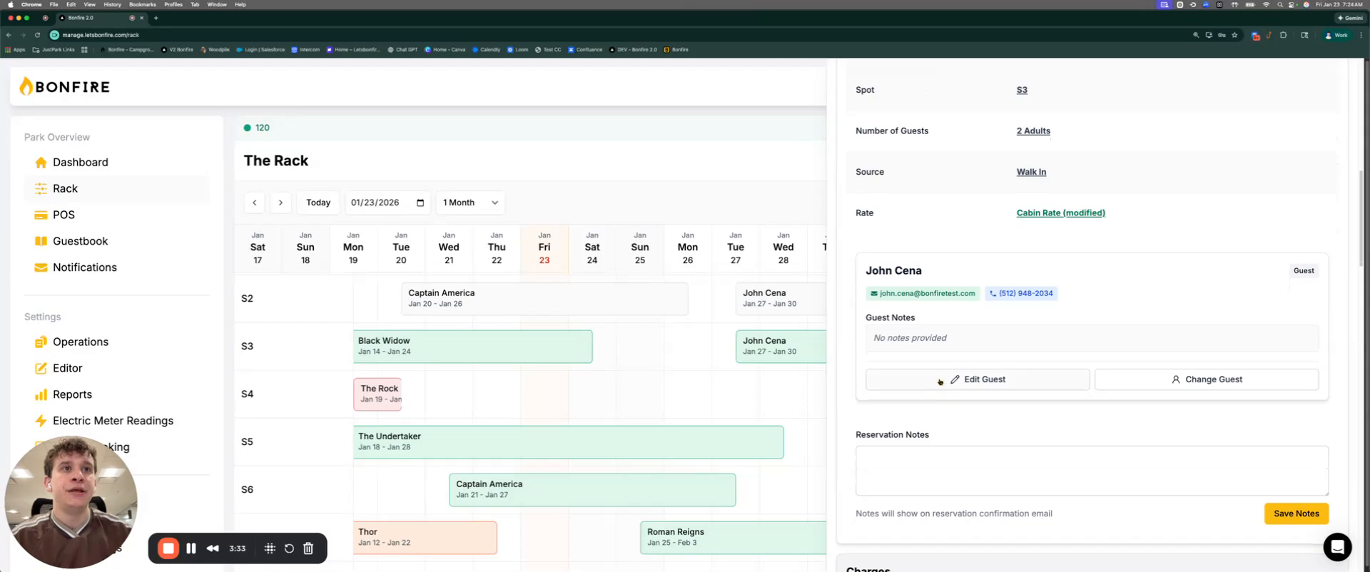
click(943, 380)
scroll(746, 289, down, 3)
scroll(750, 284, down, 10)
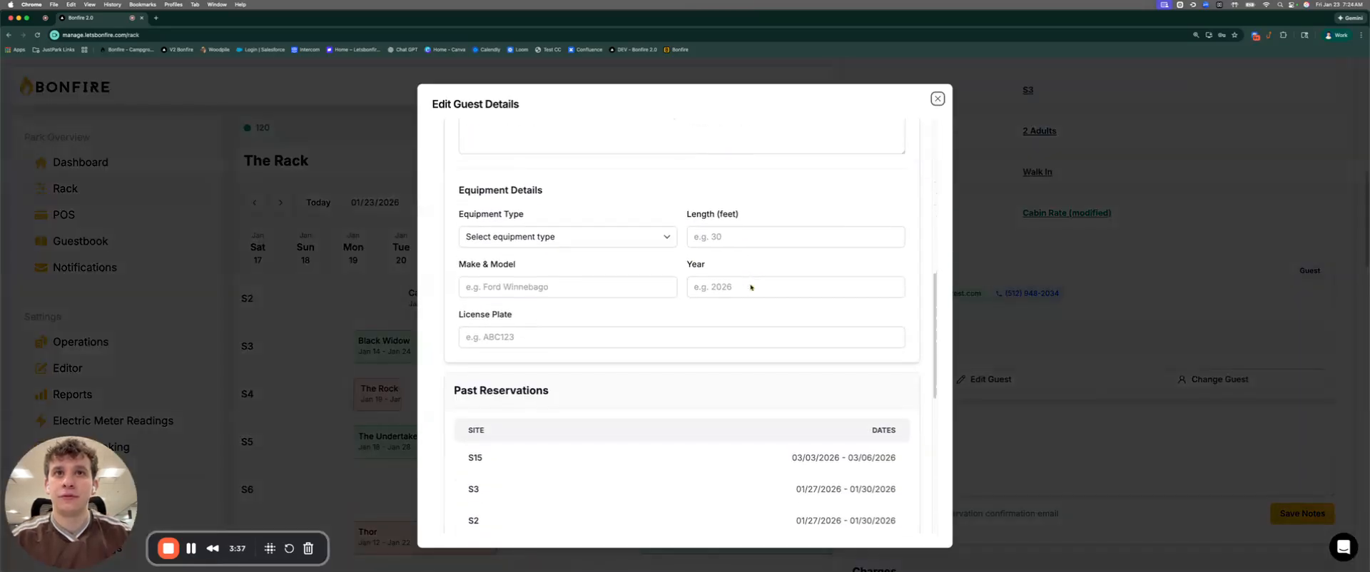
scroll(751, 287, down, 4)
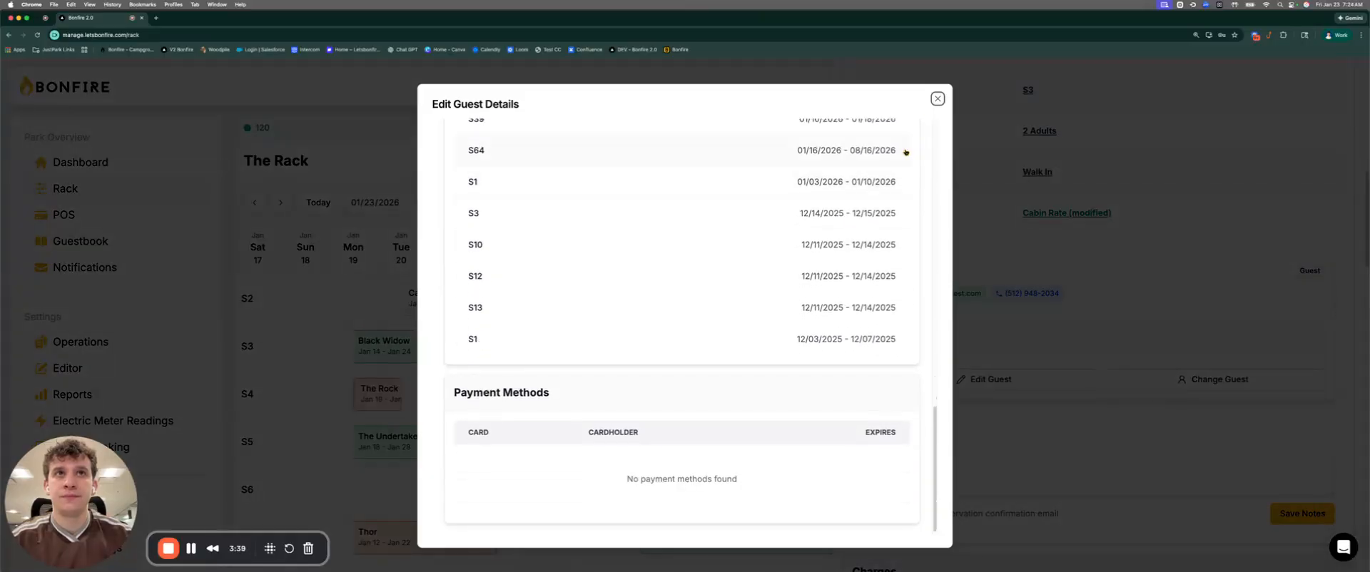
- Close the guest details, search for a replacement guest with "hul", select the second match, and close the guest change without updating
click(937, 100)
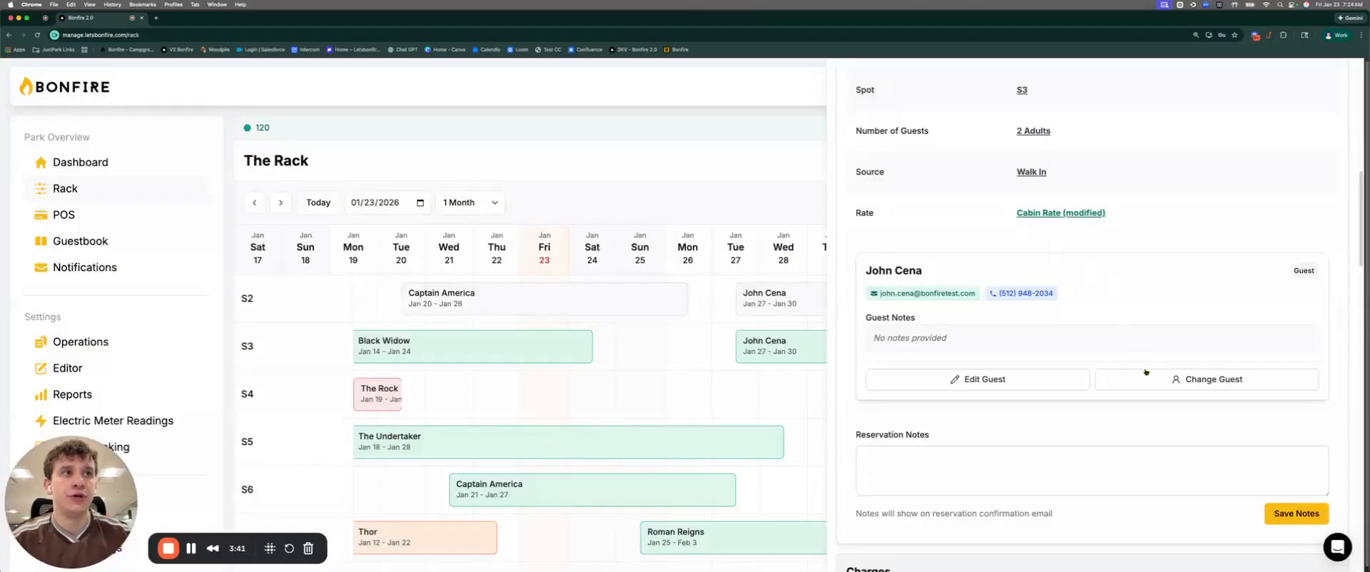
click(1145, 374)
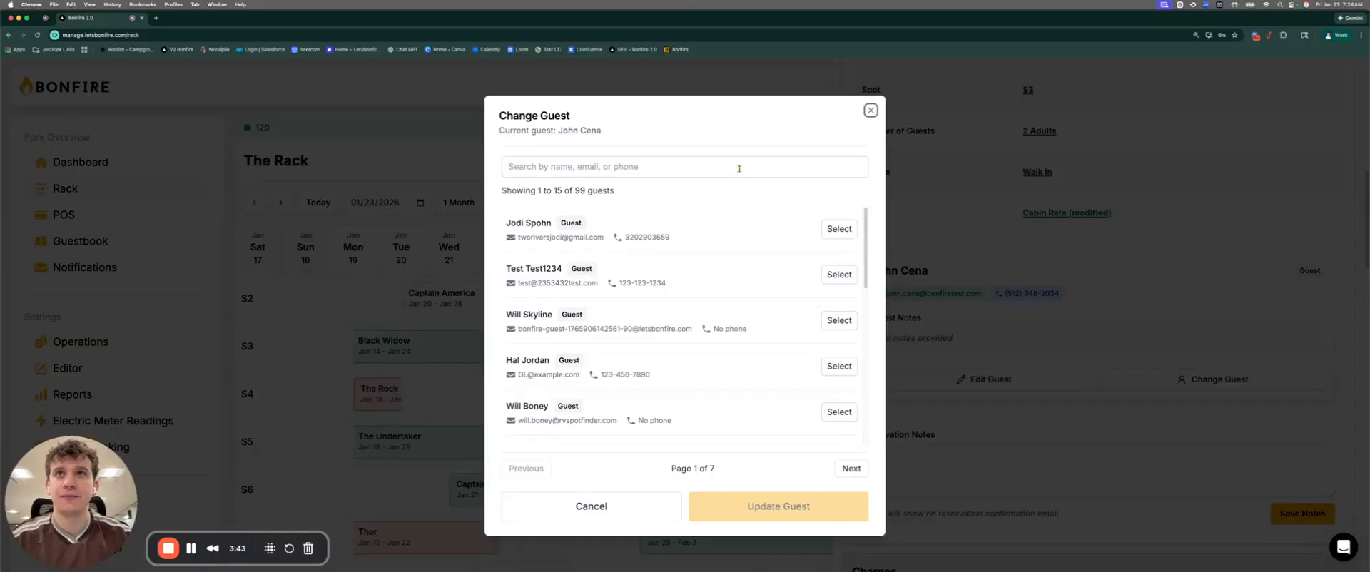
click(742, 163)
text(hul)
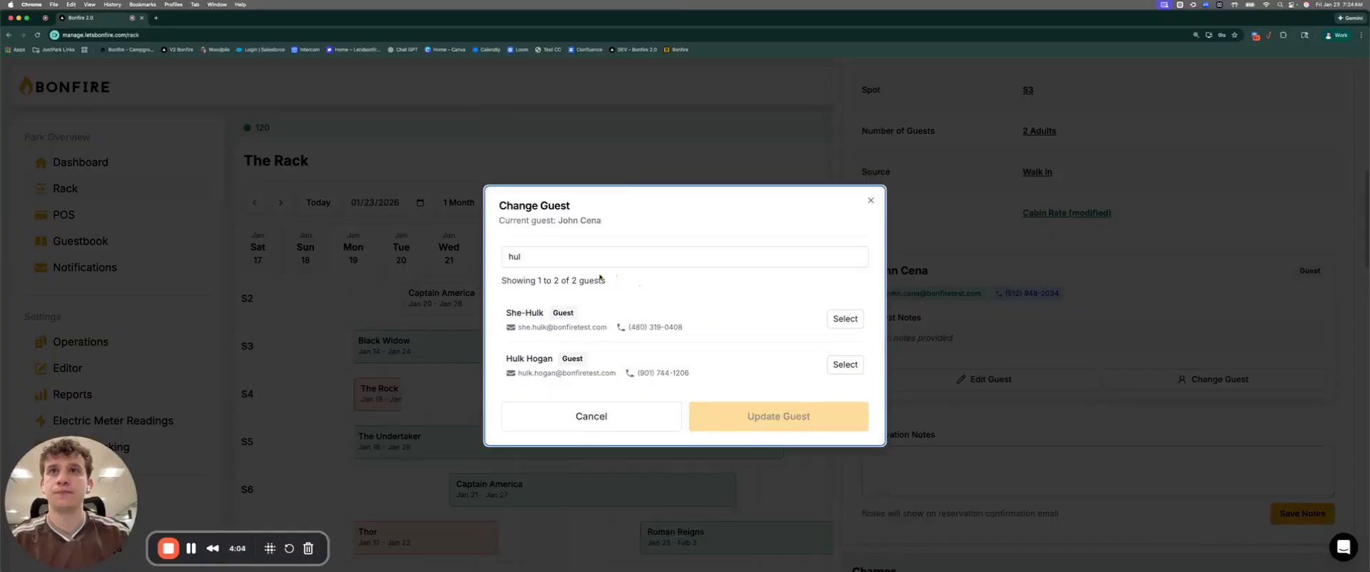
click(846, 365)
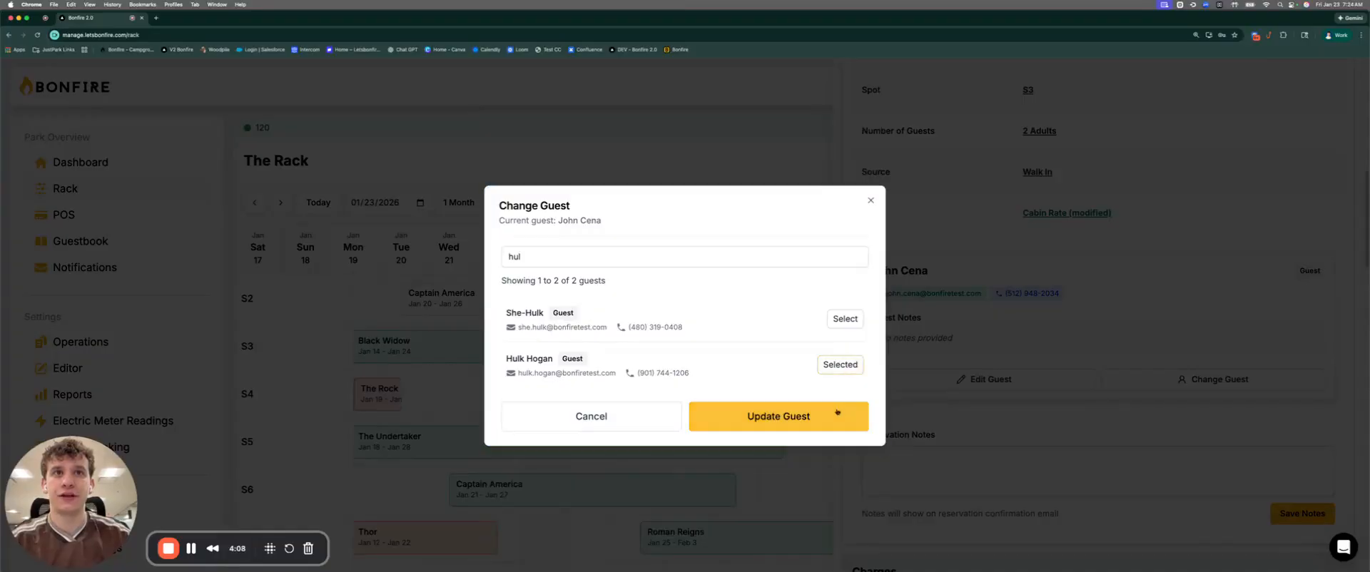
click(870, 200)
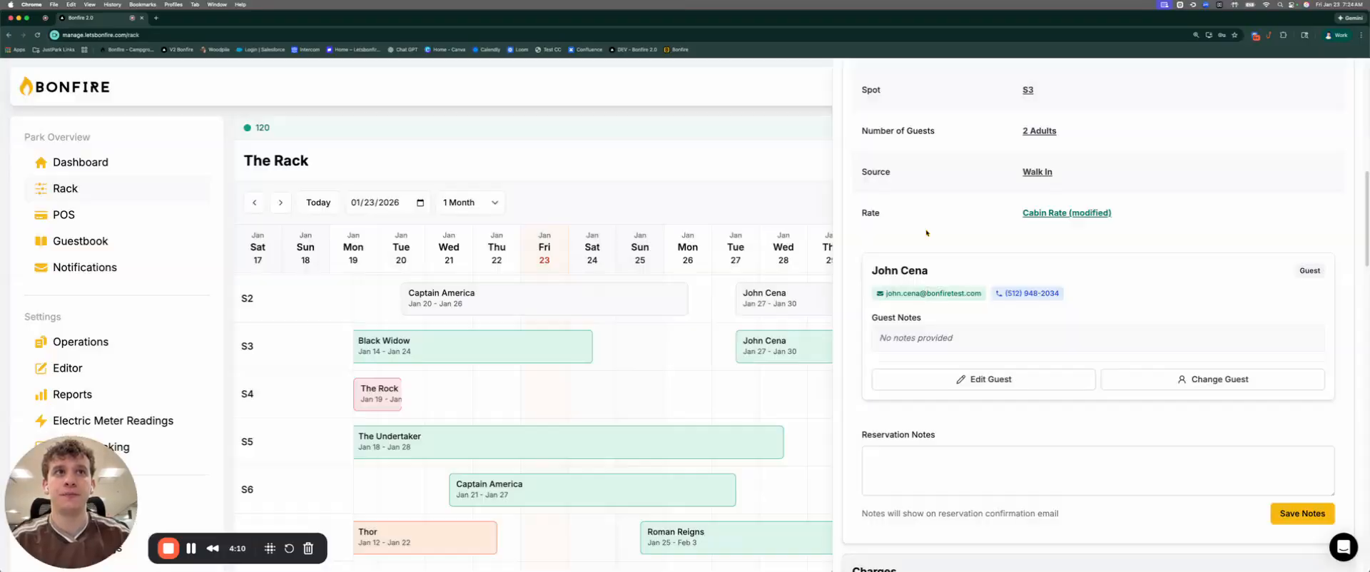
- Examine the reservation notes field and the list of charges on the reservation
scroll(1070, 325, down, 2)
click(971, 315)
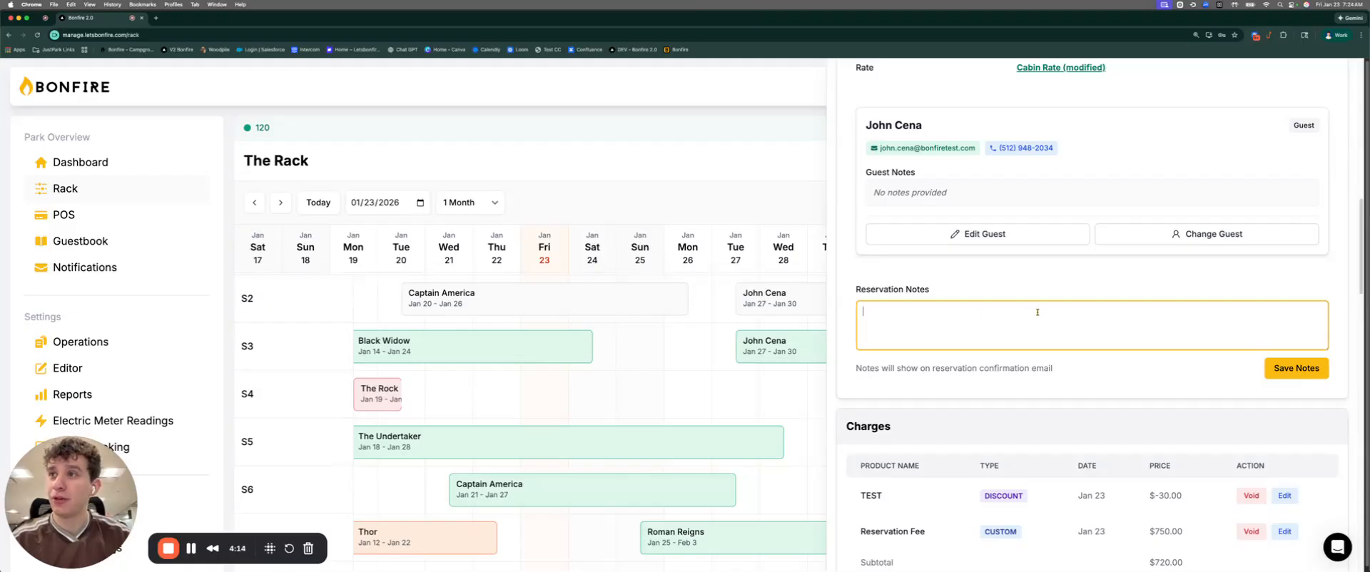
scroll(1038, 312, down, 3)
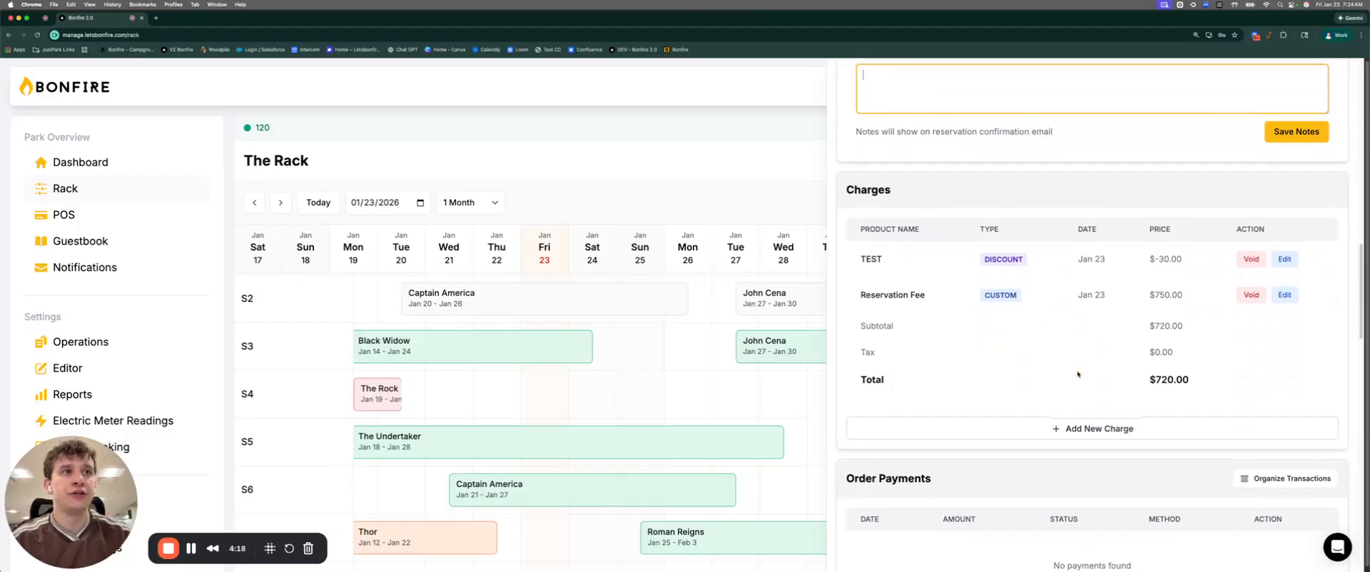
- Start a new custom charge named Test with a fixed amount of 100
click(1016, 429)
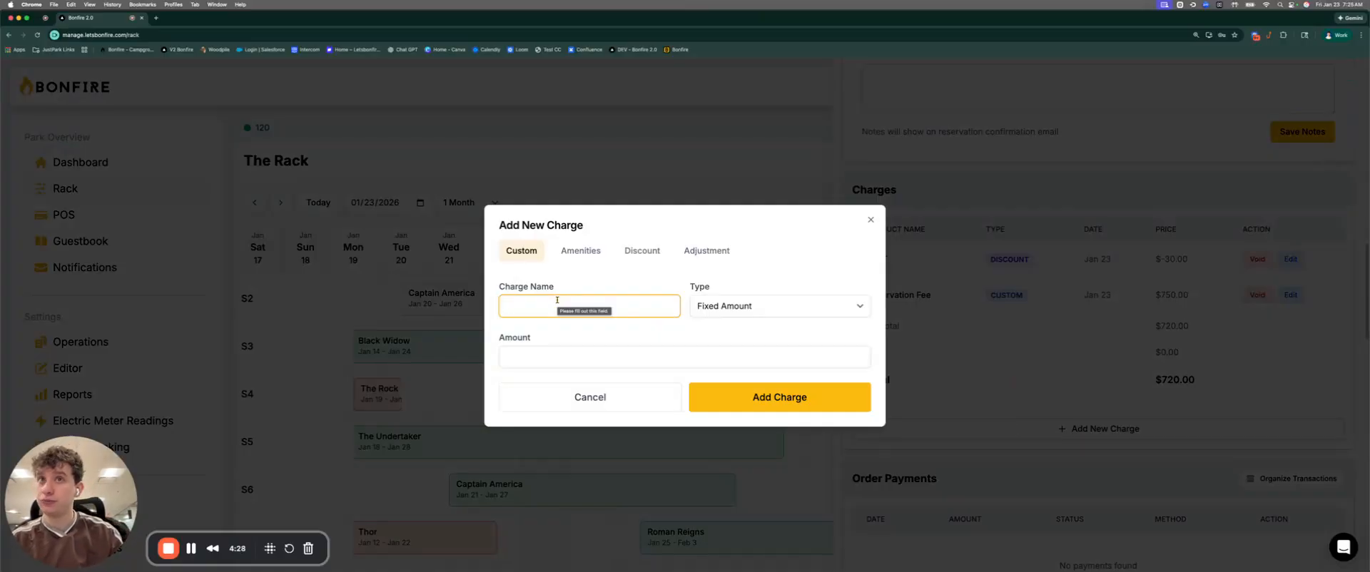
text(Test)
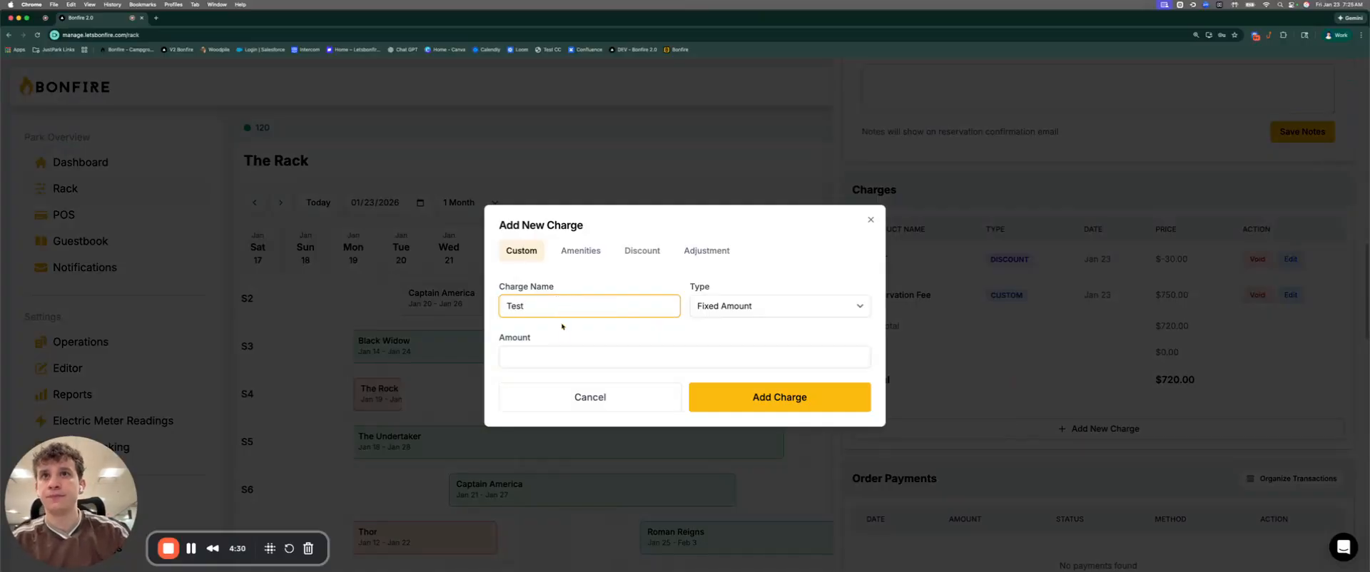
click(592, 355)
text(100)
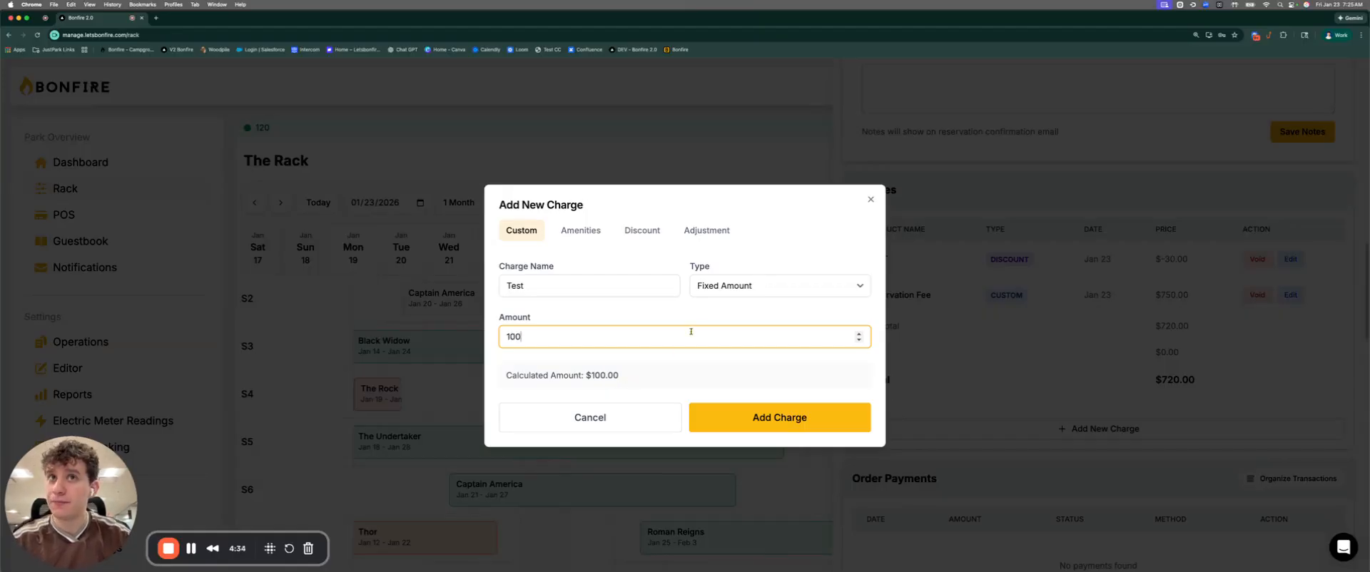
- Switch the custom charge's type to Percentage and set it to 25 percent
click(736, 294)
click(735, 312)
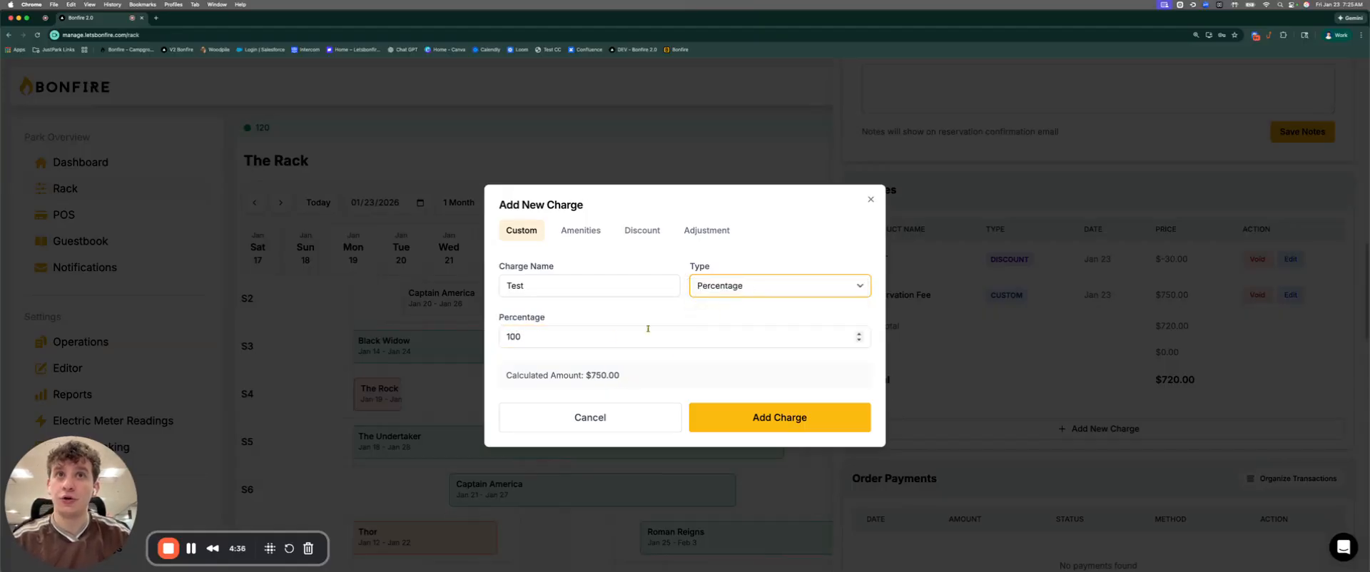
click(547, 340)
key(BackSpace)
key(BackSpace)
key(BackSpace)
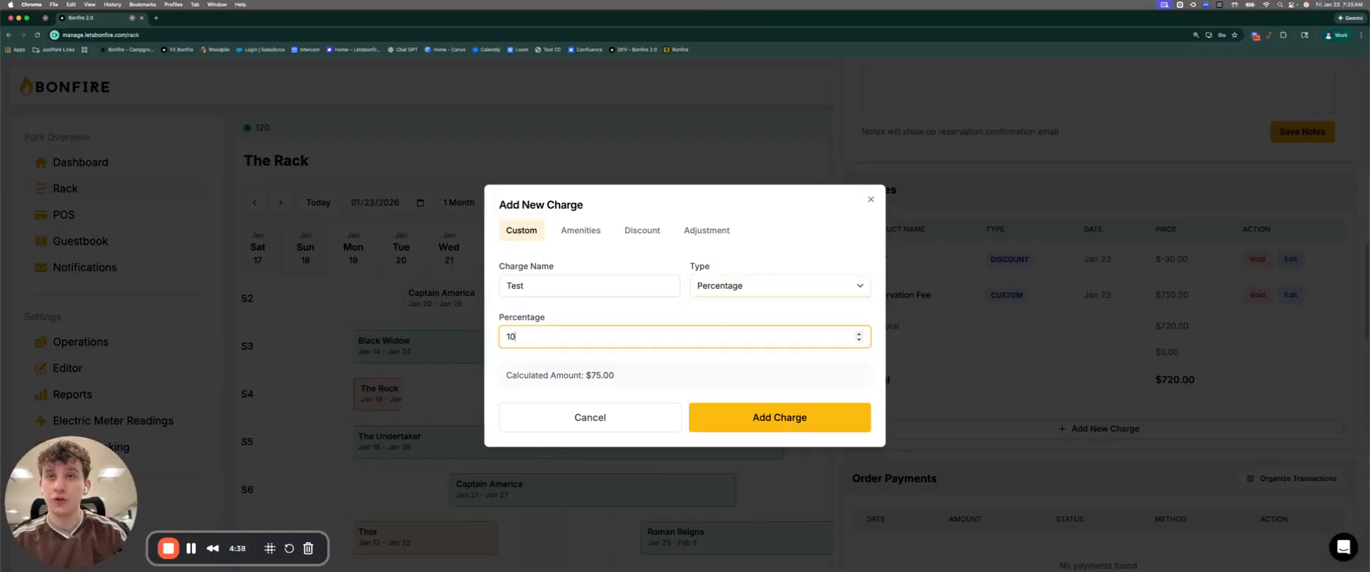
text(25)
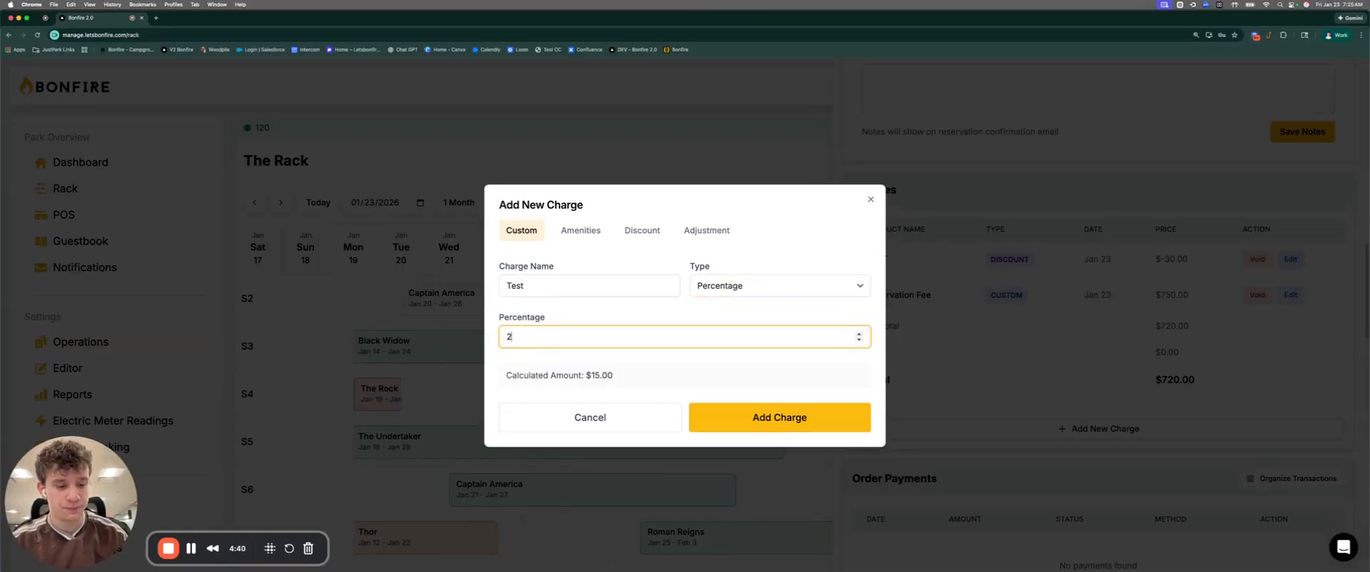
click(631, 380)
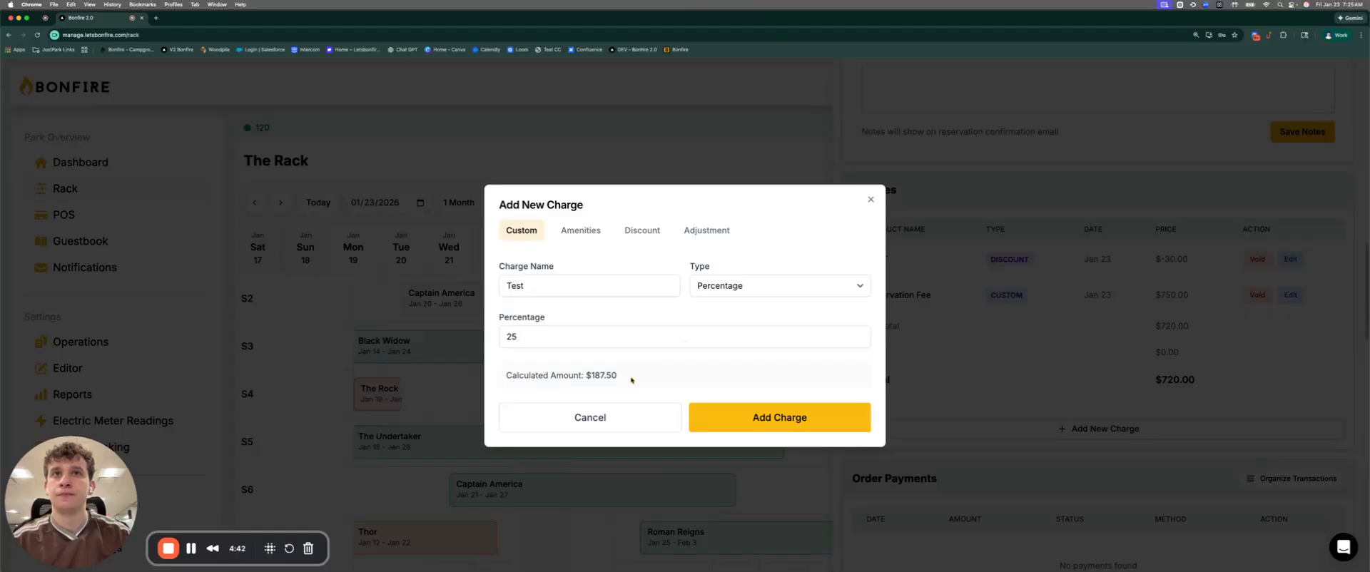
- Add a charge for one Beanie amenity to the reservation, excluding merchandise taxes
click(593, 231)
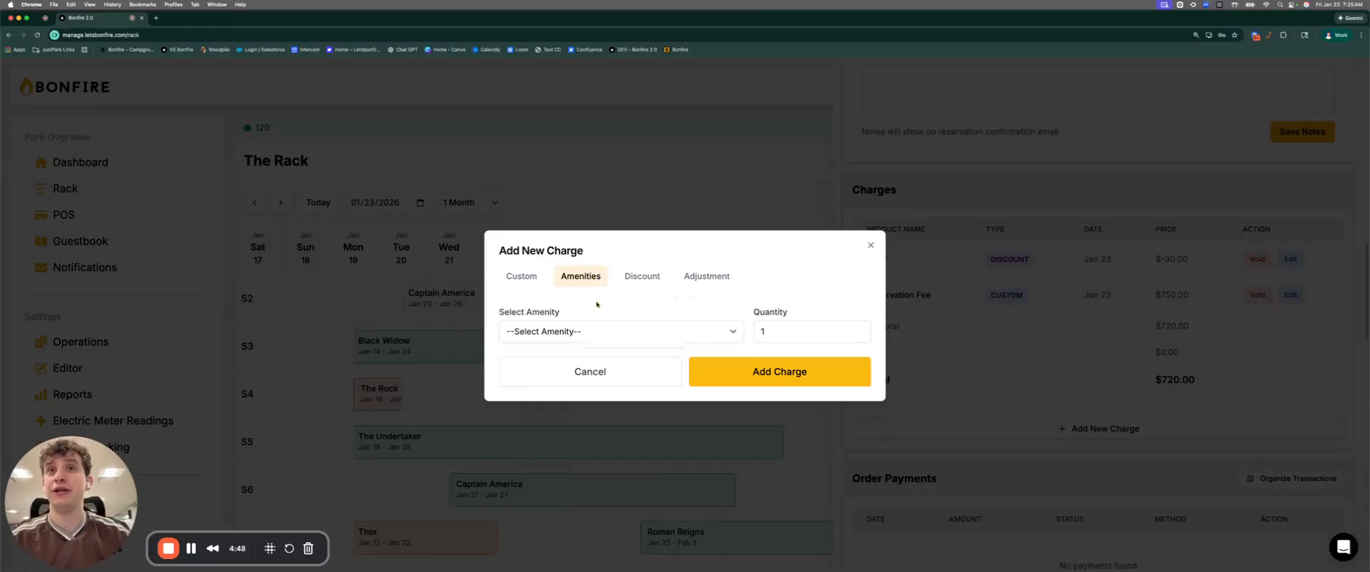
click(580, 333)
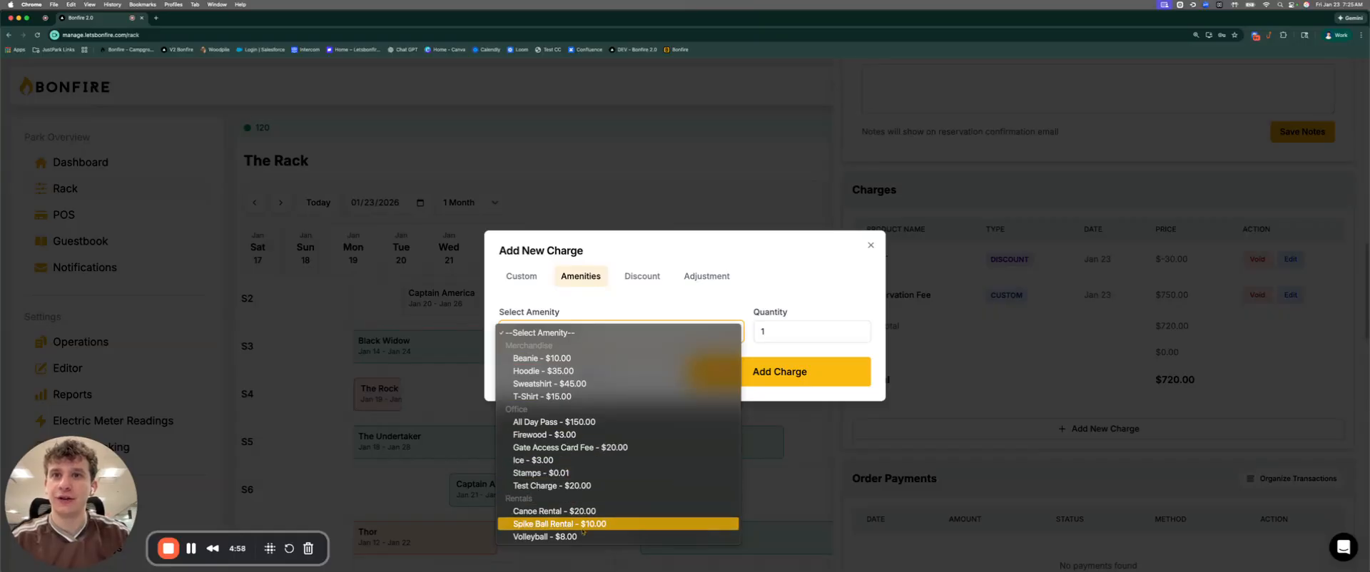
click(582, 359)
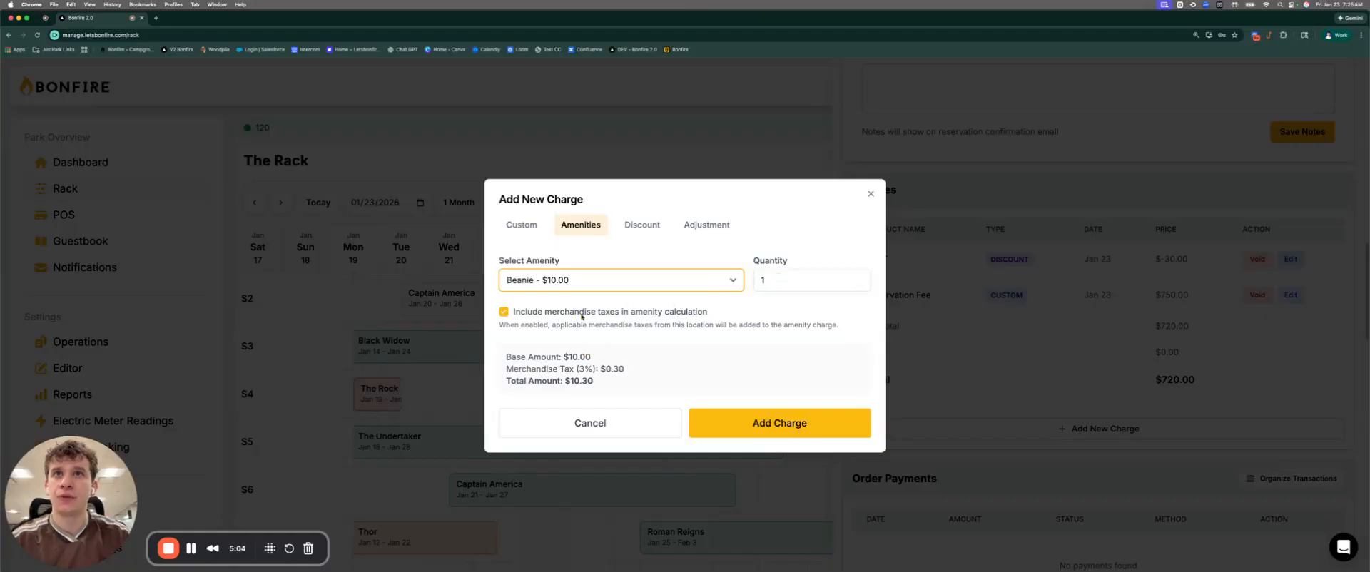
click(503, 312)
click(503, 312)
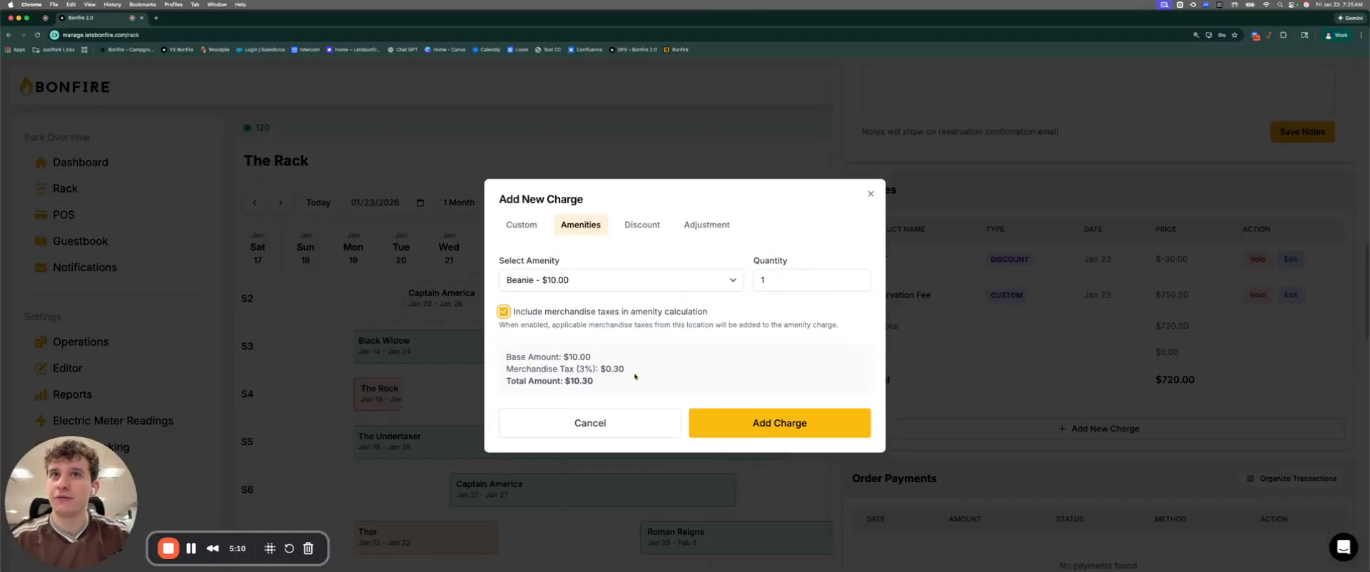
drag(625, 370, 506, 370)
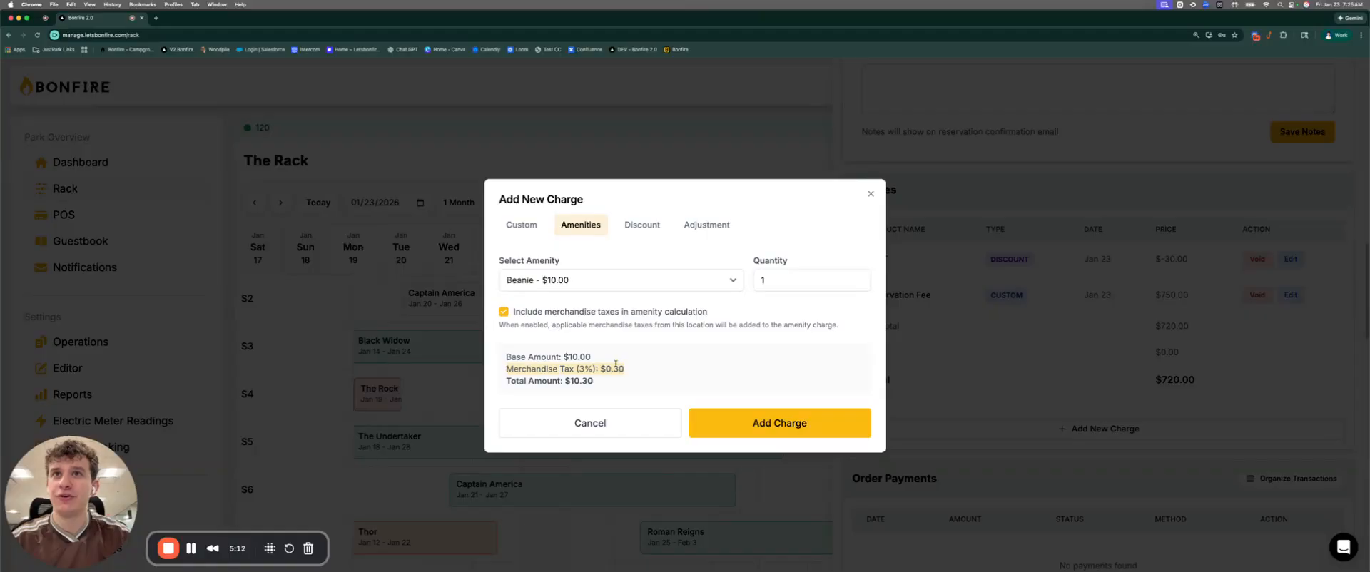
click(504, 312)
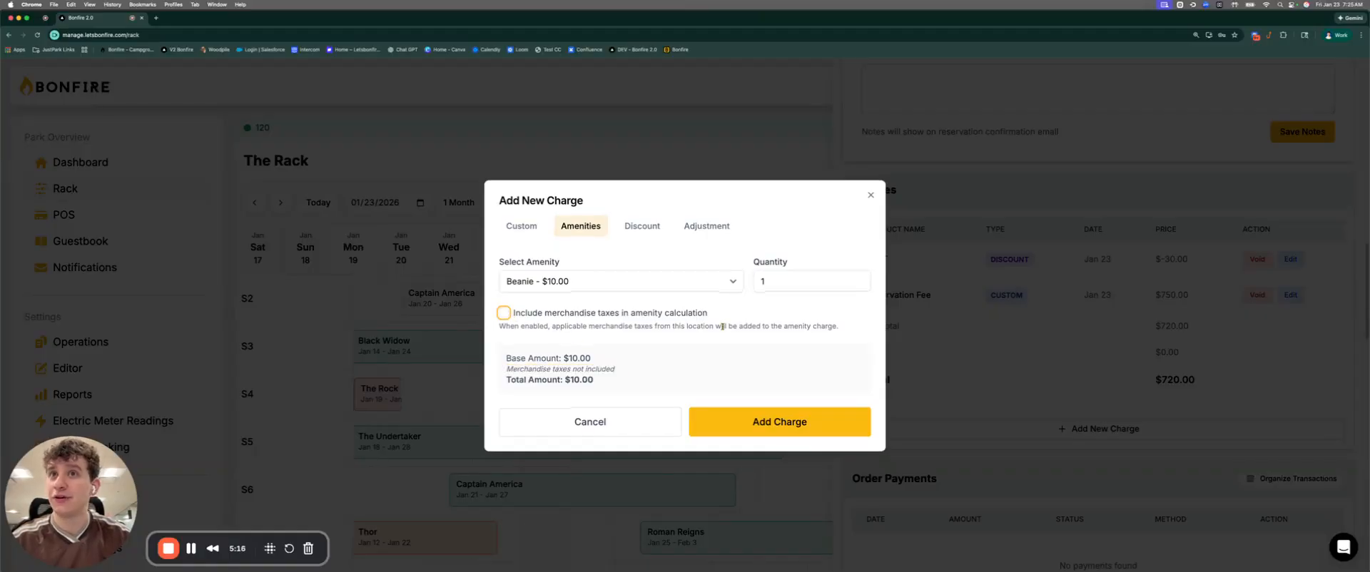
click(762, 422)
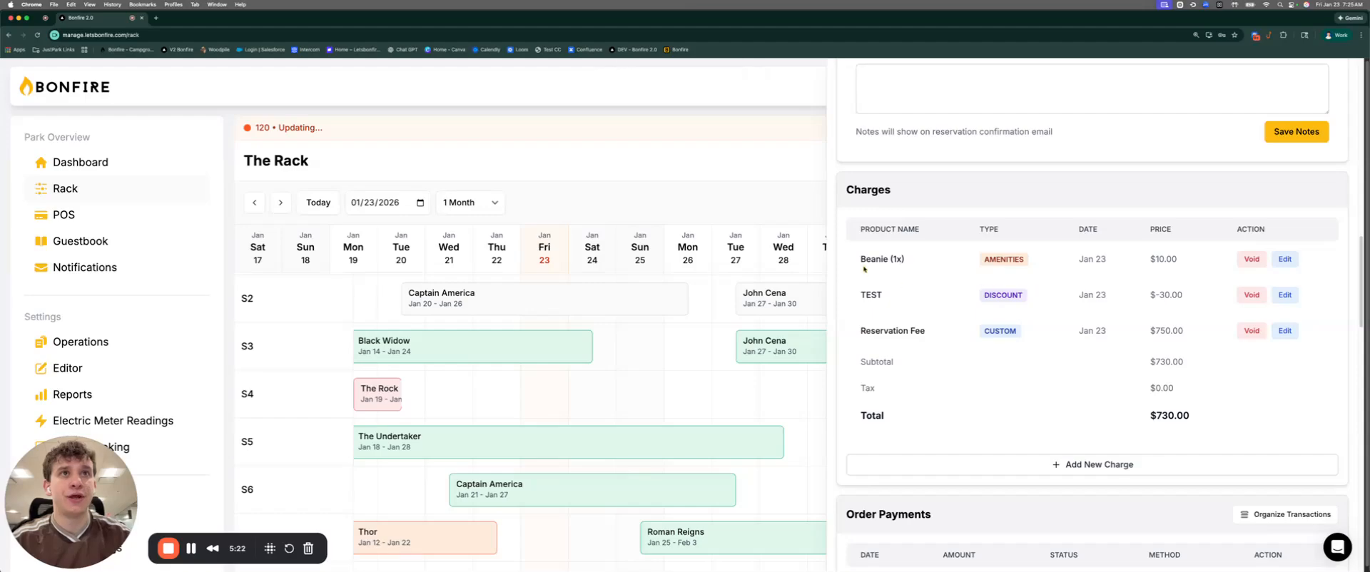
- Start a new discount charge, try the predefined TEST - 4% discount, and switch the selection to Custom Discount
click(1057, 465)
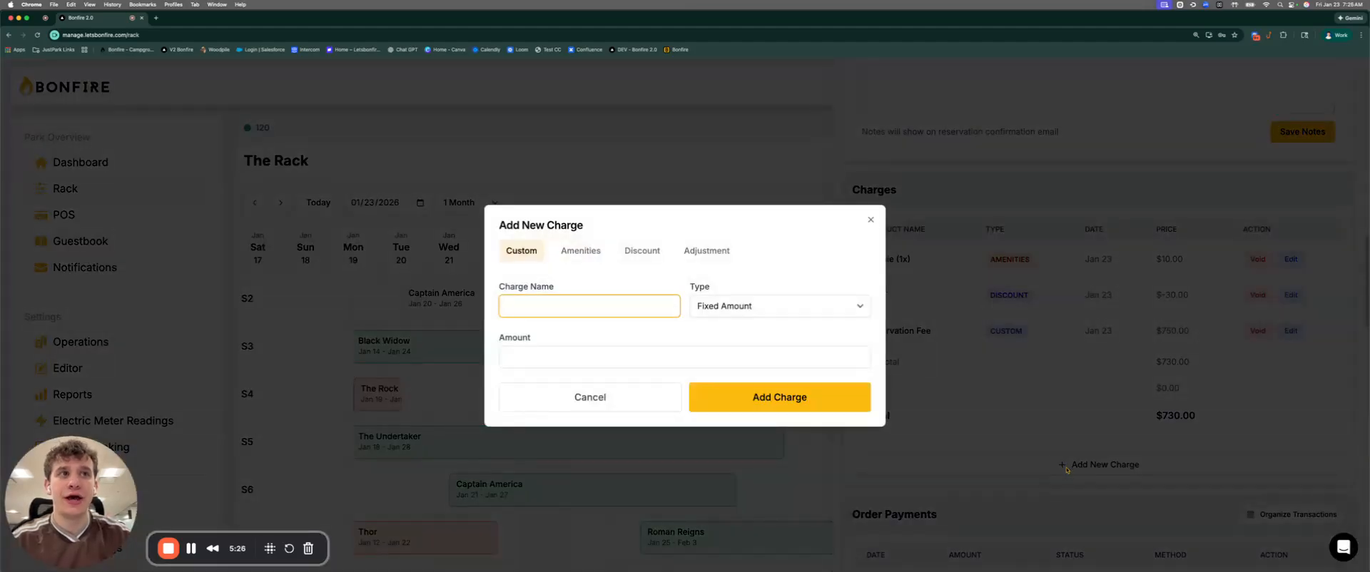
click(641, 252)
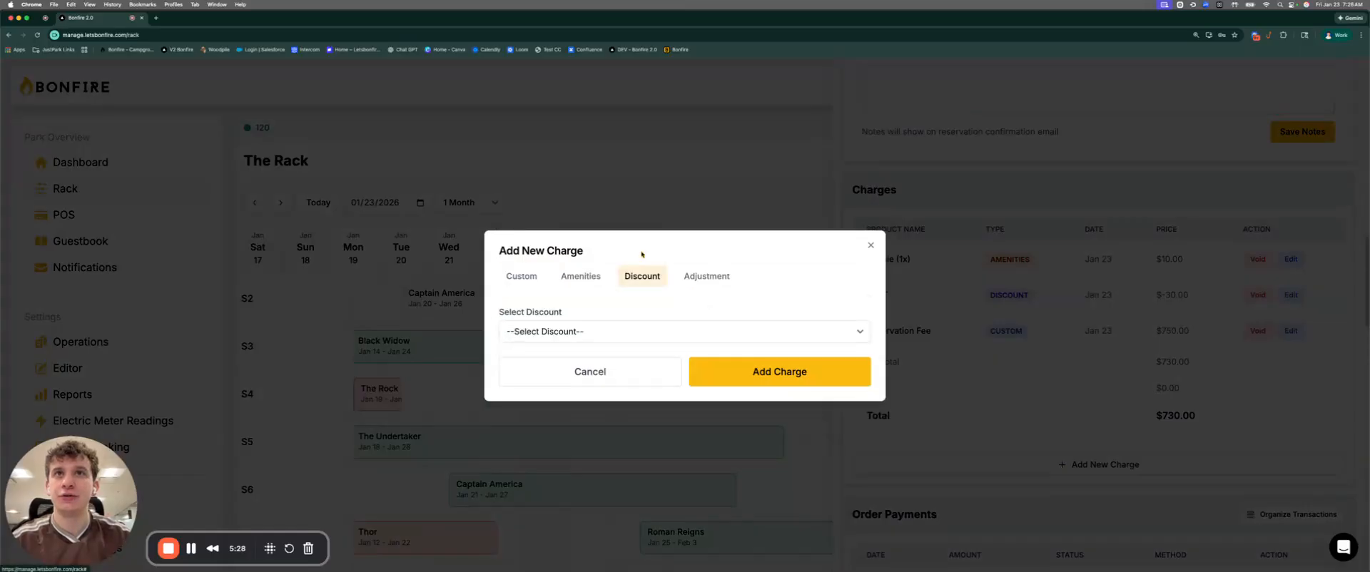
click(591, 335)
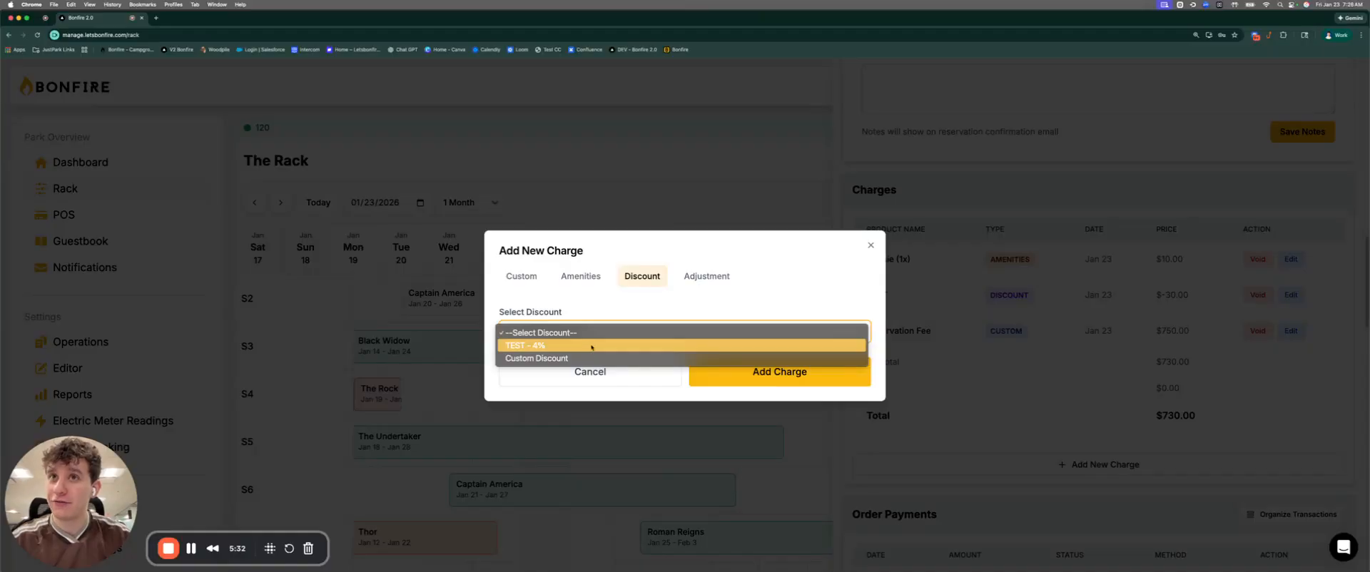
click(591, 346)
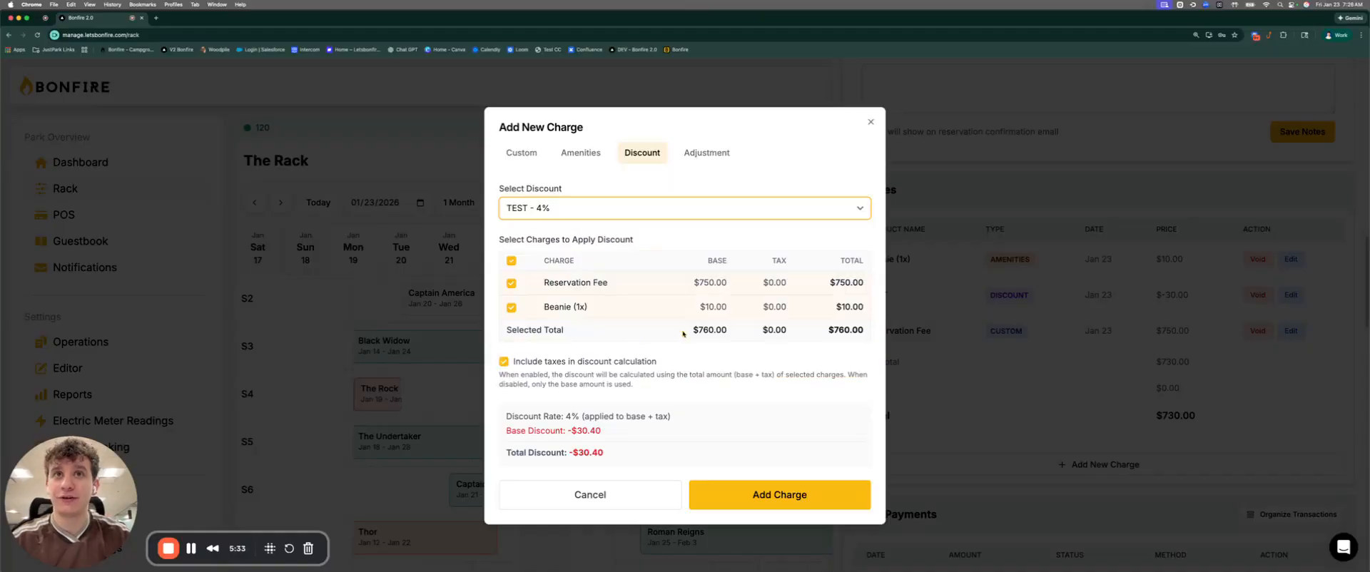
click(612, 212)
click(611, 222)
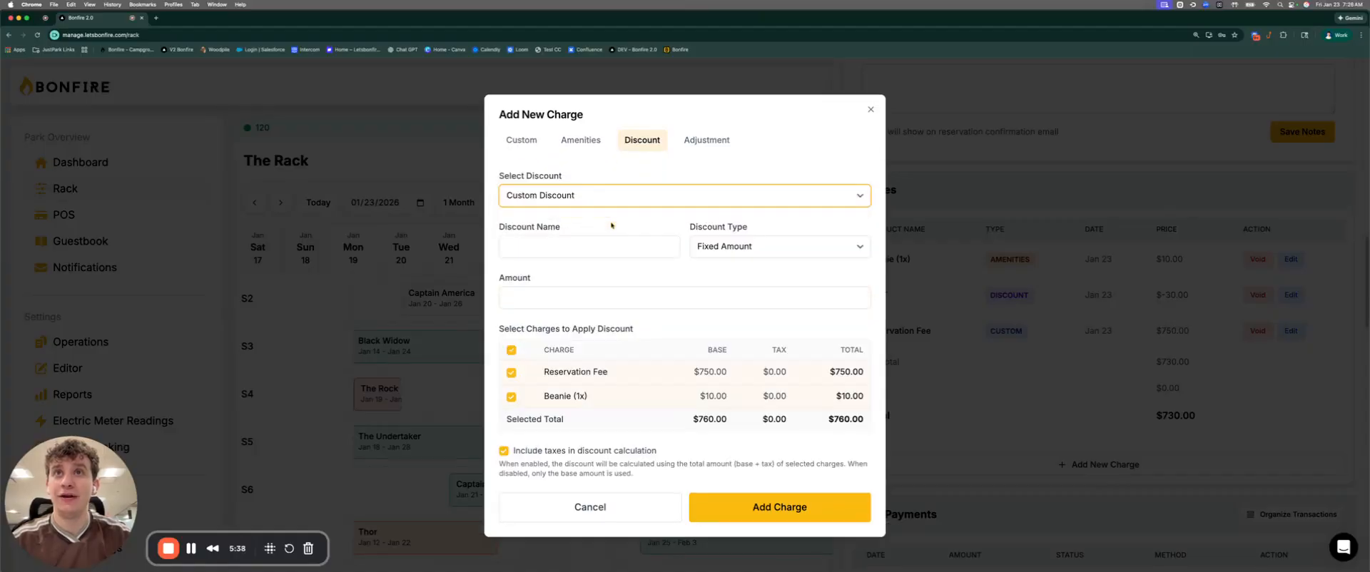
- Name the custom discount Test and set it to a percentage of 5
click(569, 255)
text(Test)
click(739, 246)
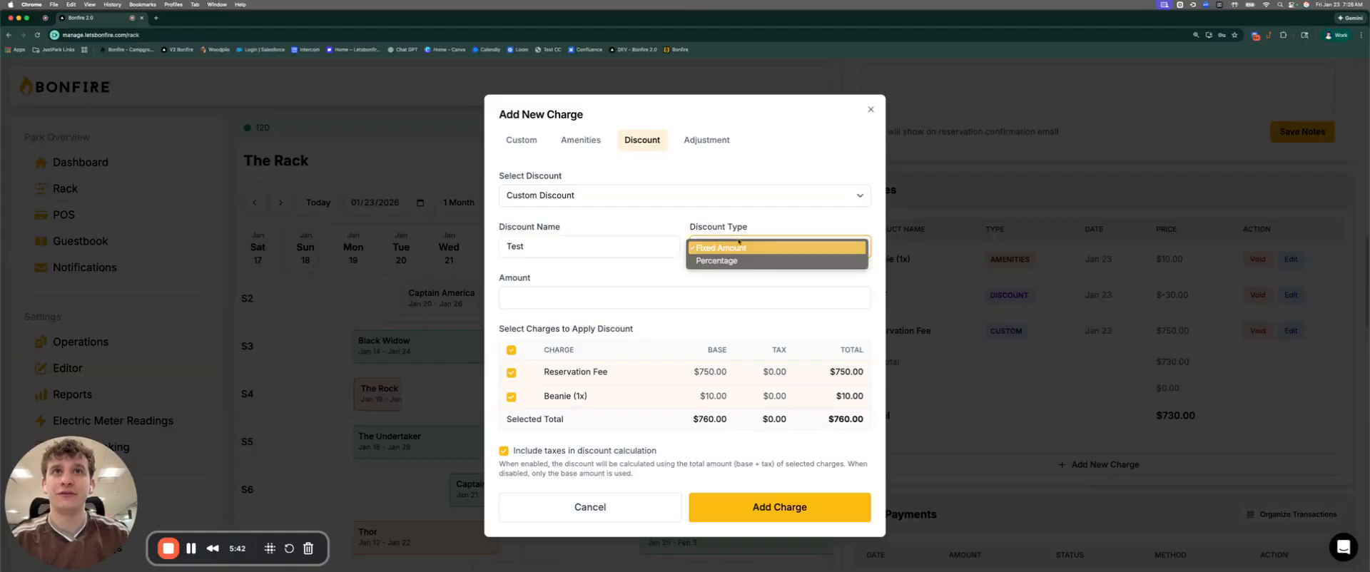
click(732, 260)
click(621, 294)
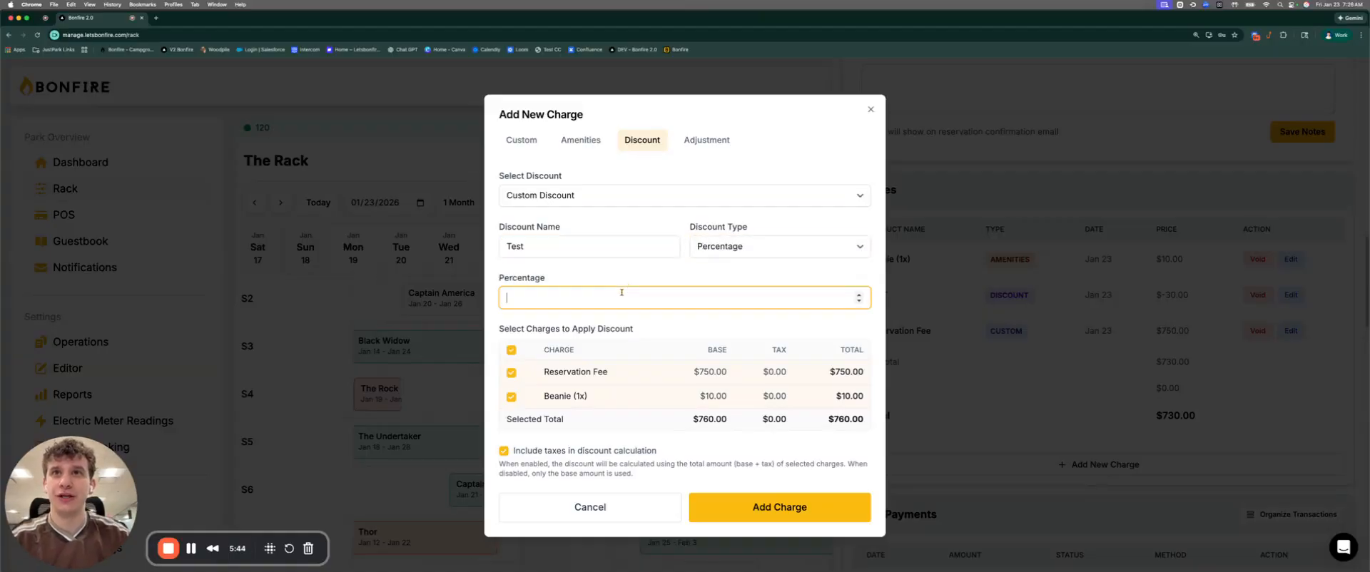
text(5)
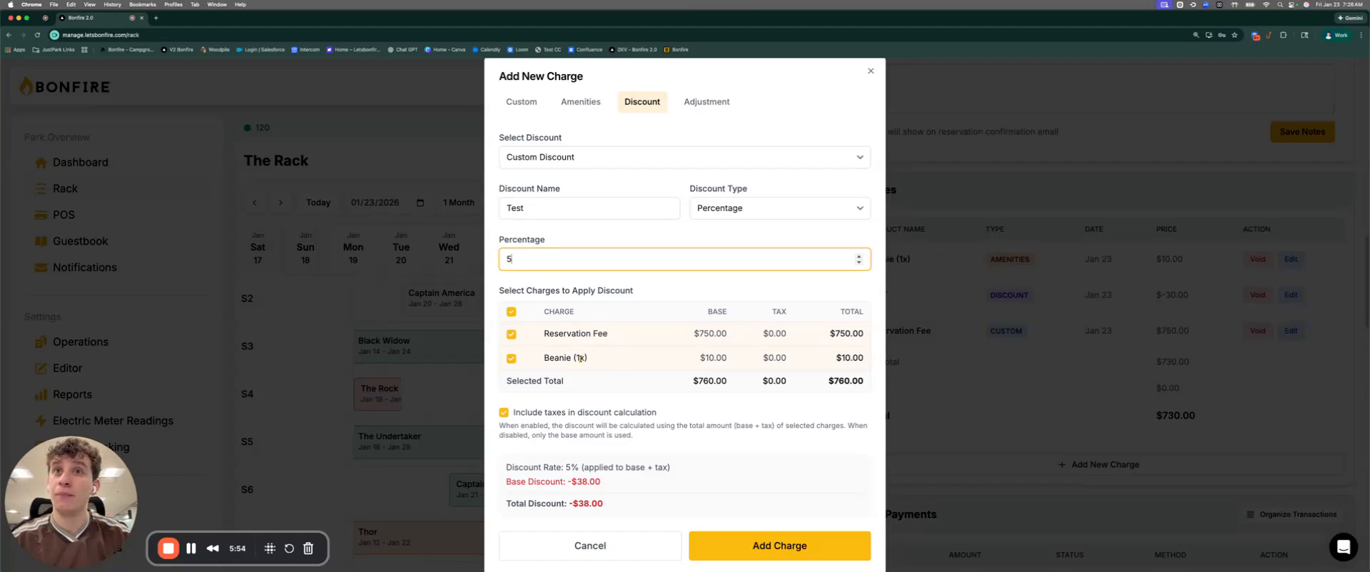
- Exclude the Beanie from the discount, keep taxes included in its calculation, and add the discount to the reservation
click(511, 359)
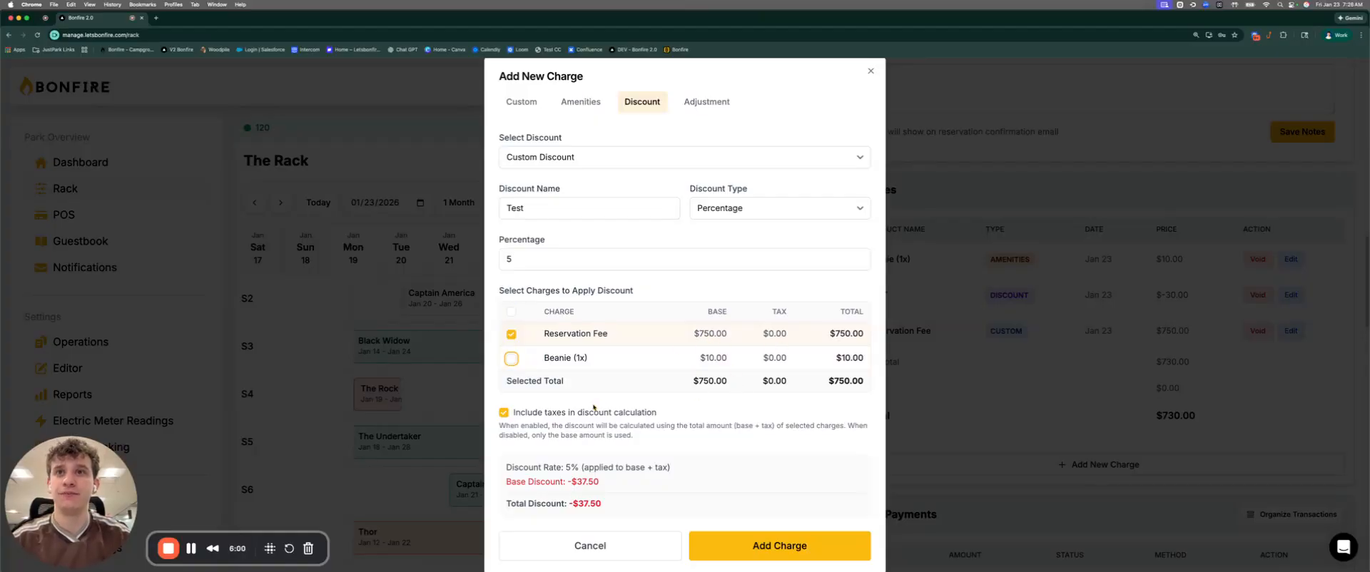
click(504, 413)
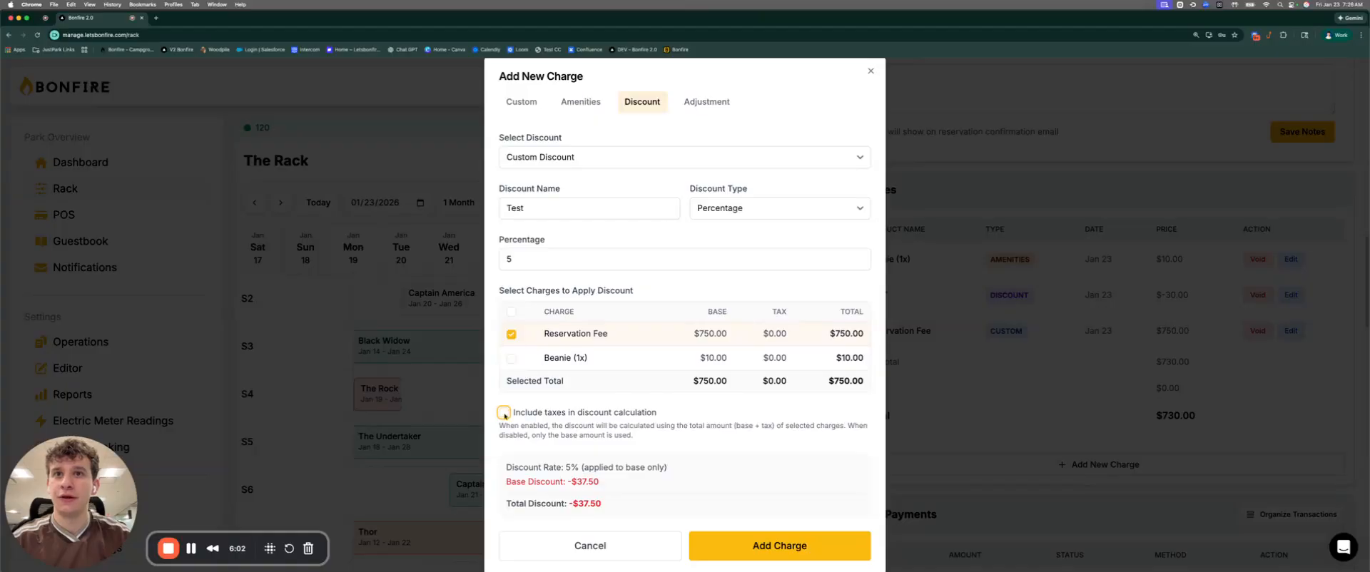
click(504, 414)
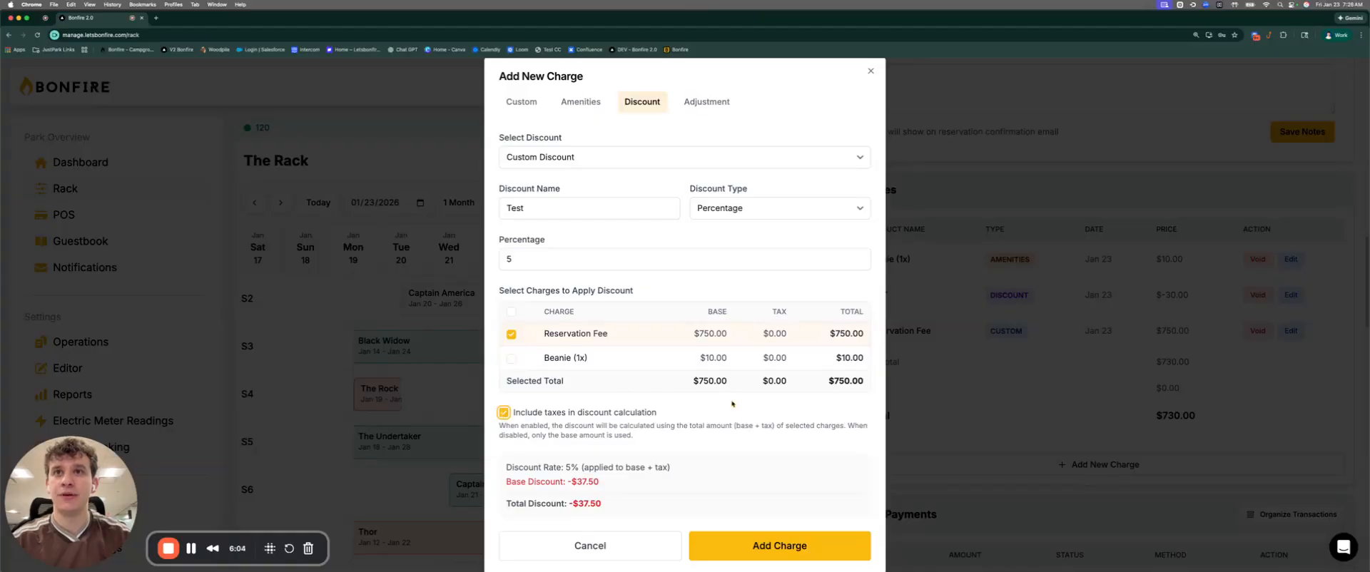
click(774, 543)
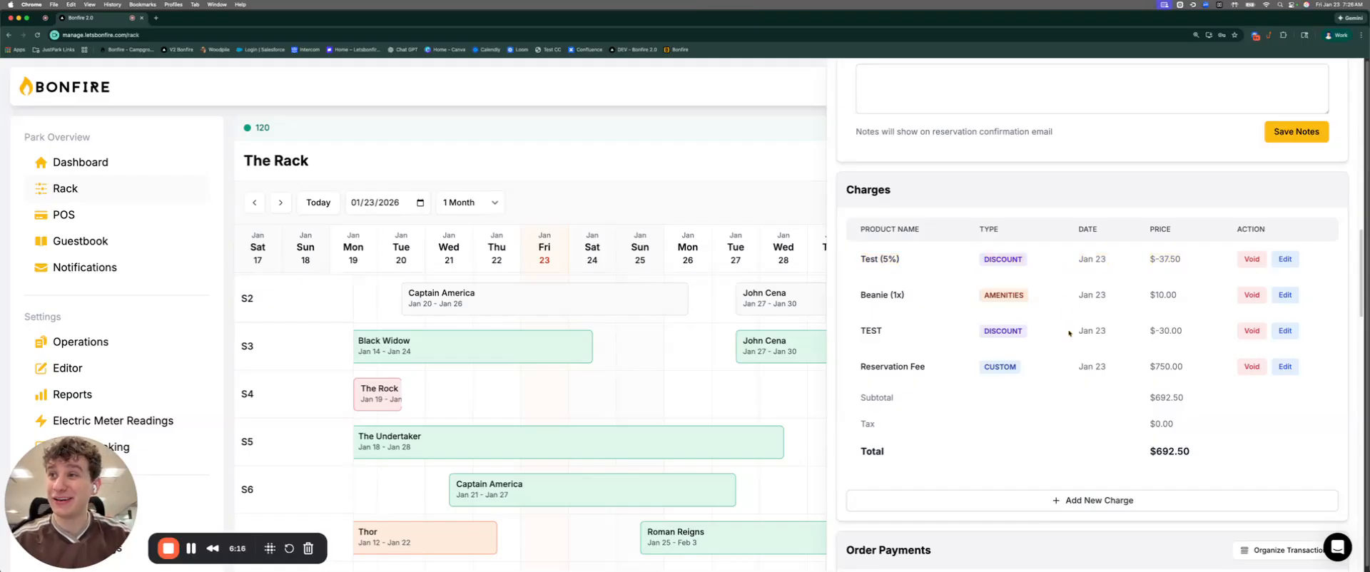
- Open the TEST discount's and the Beanie charge's prices for inline editing, and close them without entering new values
click(1284, 331)
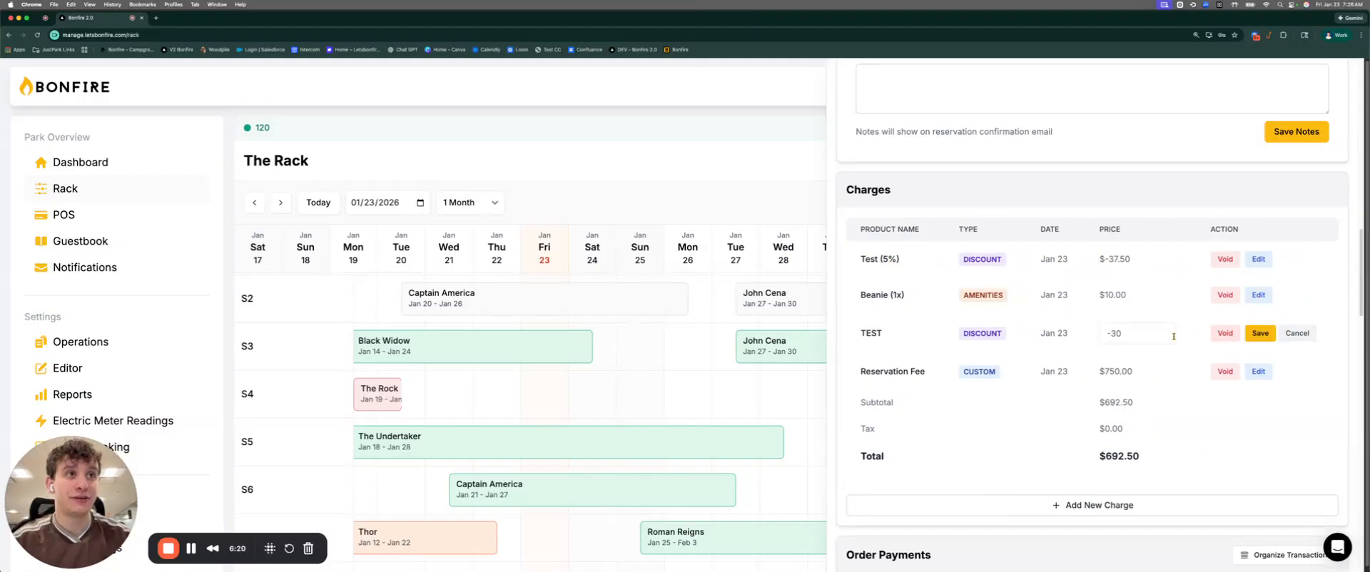
click(1254, 294)
click(1257, 297)
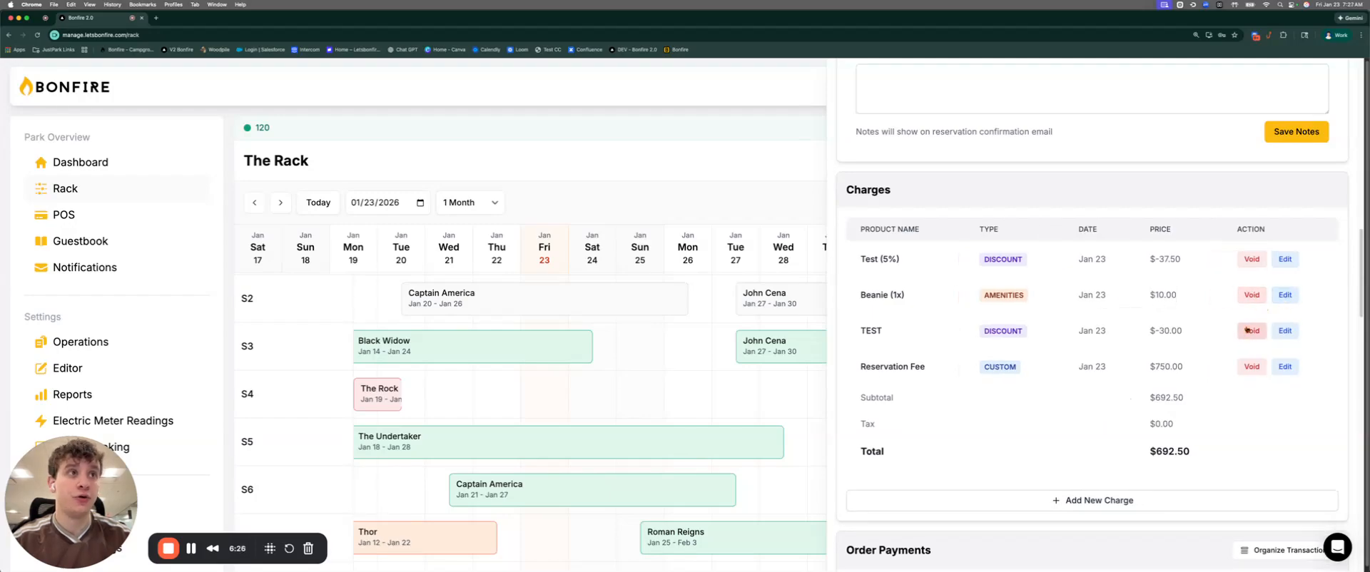
- Void the custom Test (5%) discount and review the reservation's total, amount paid and balance due
click(1250, 261)
click(742, 93)
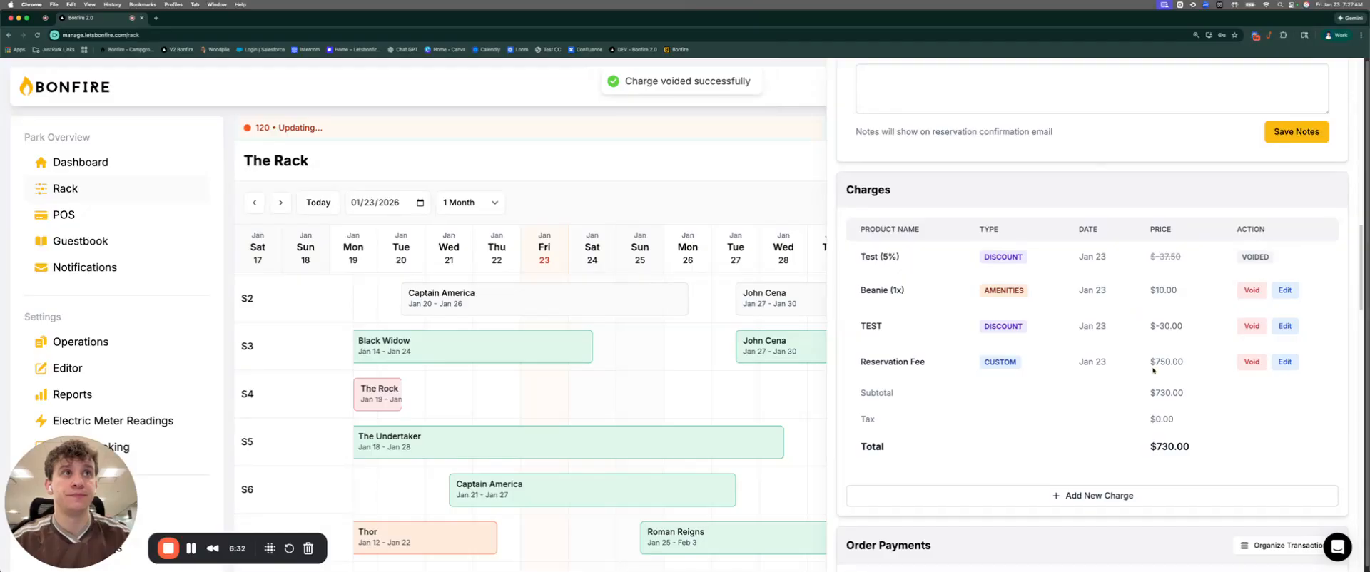
scroll(1141, 336, up, 2)
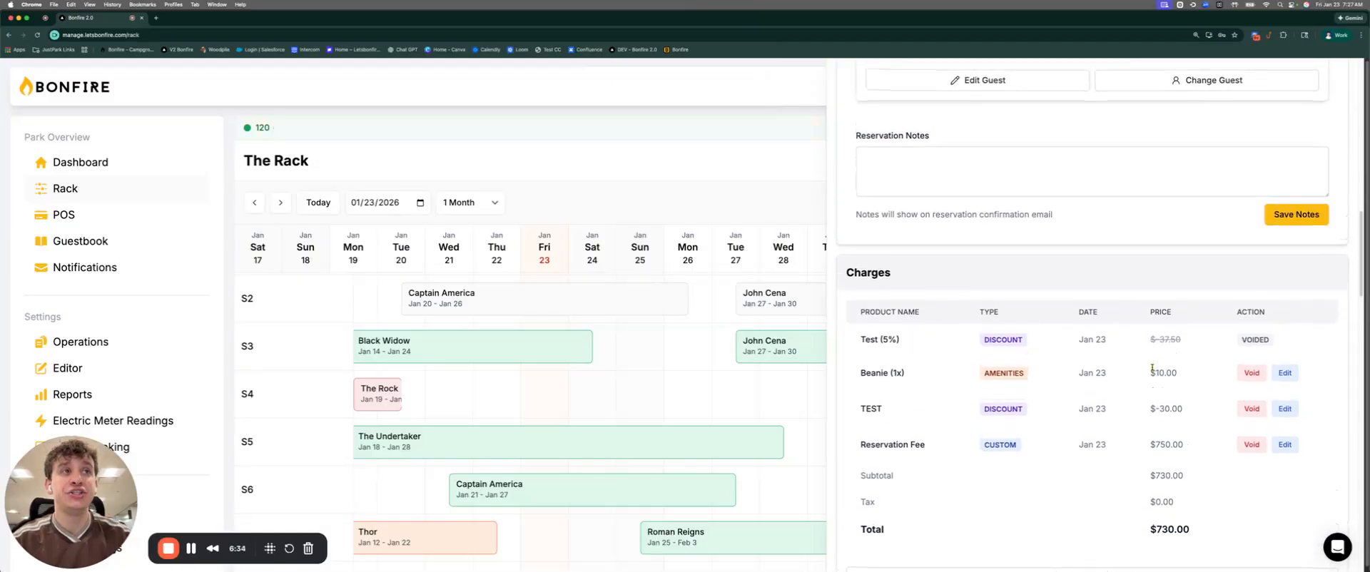
scroll(1152, 369, up, 10)
scroll(1152, 370, up, 1)
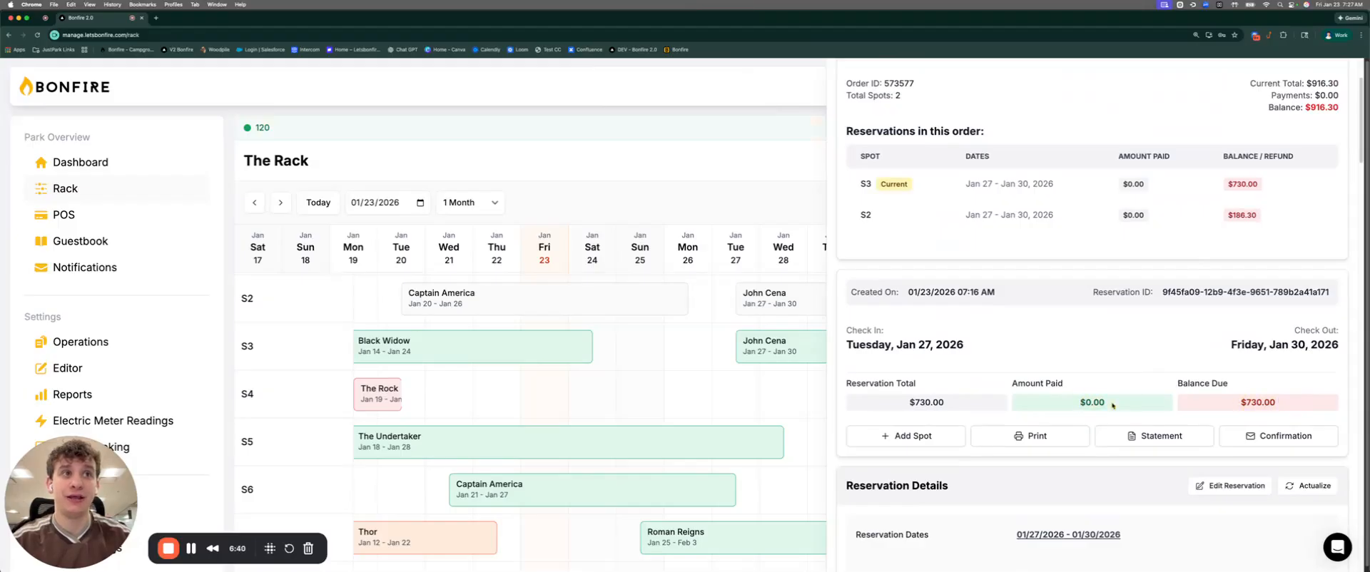
- Start a new payment for the reservation and examine the billing address and card fields for adding a new card
scroll(1111, 404, down, 7)
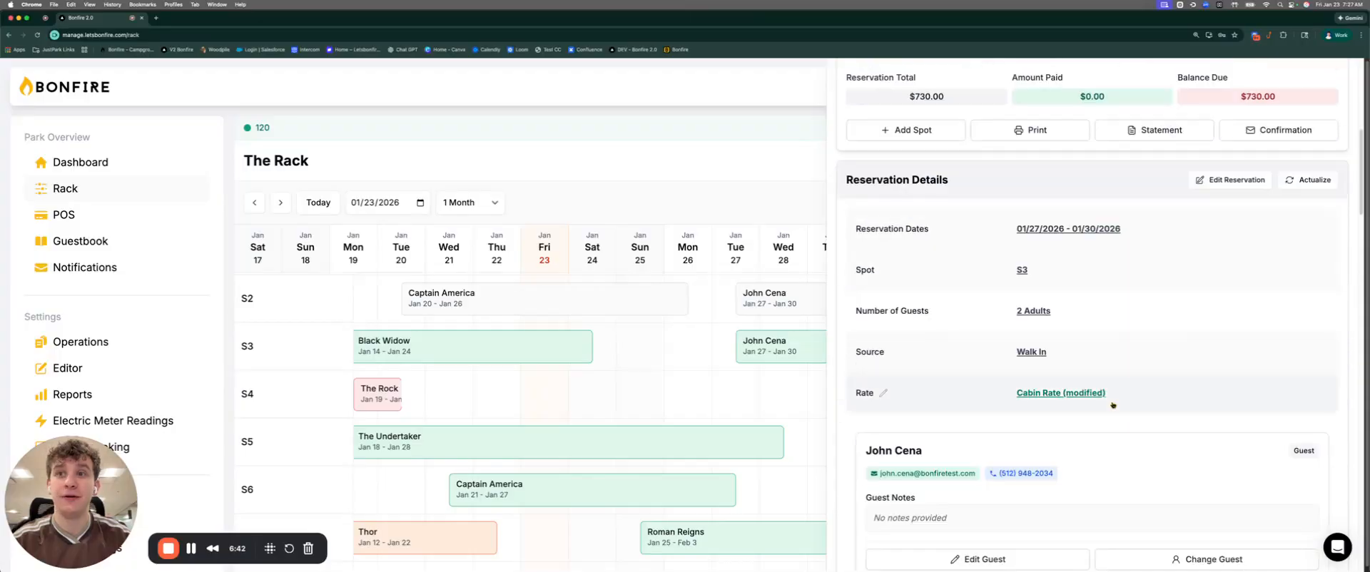
scroll(1111, 405, down, 7)
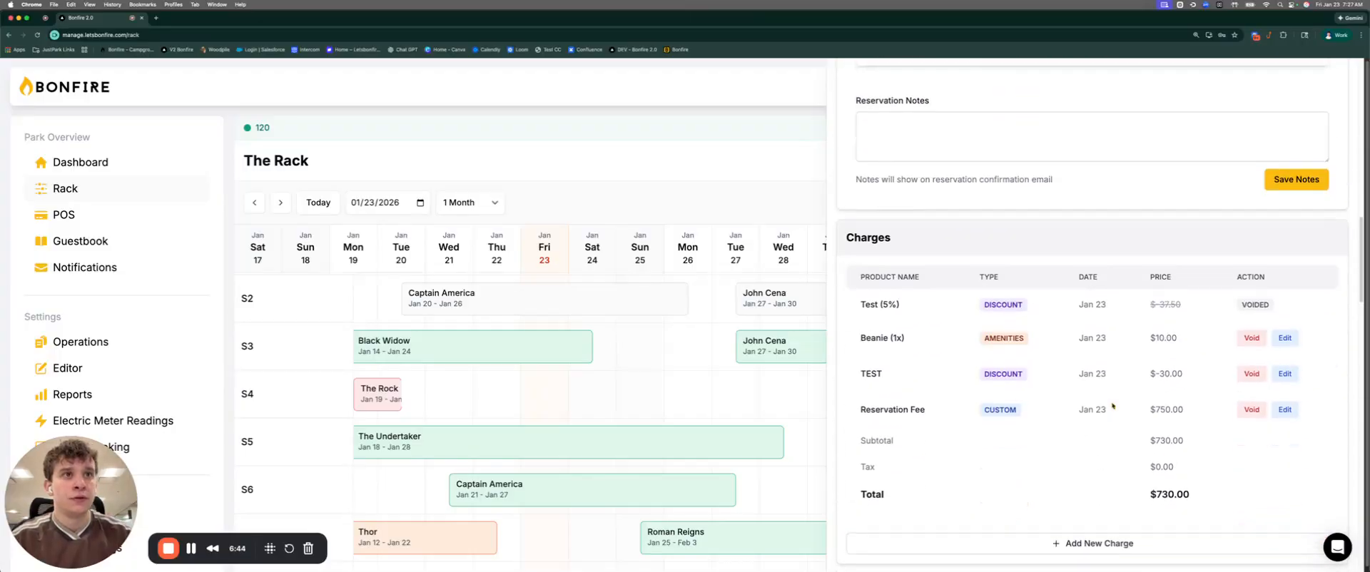
scroll(1112, 405, down, 3)
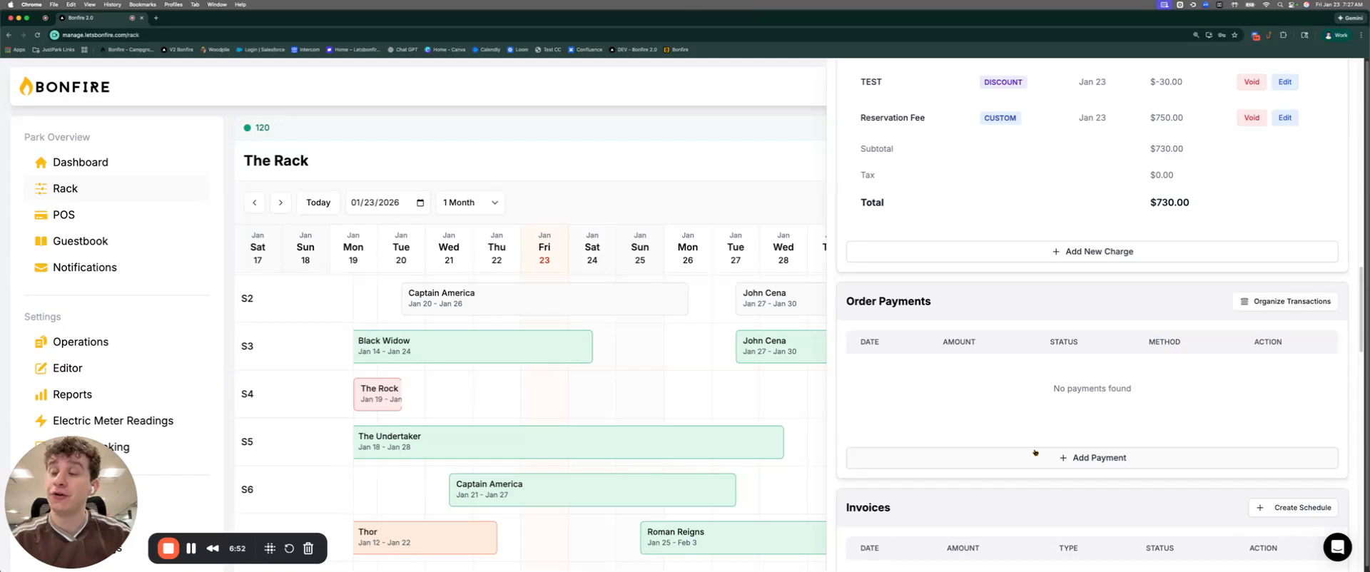
click(1035, 452)
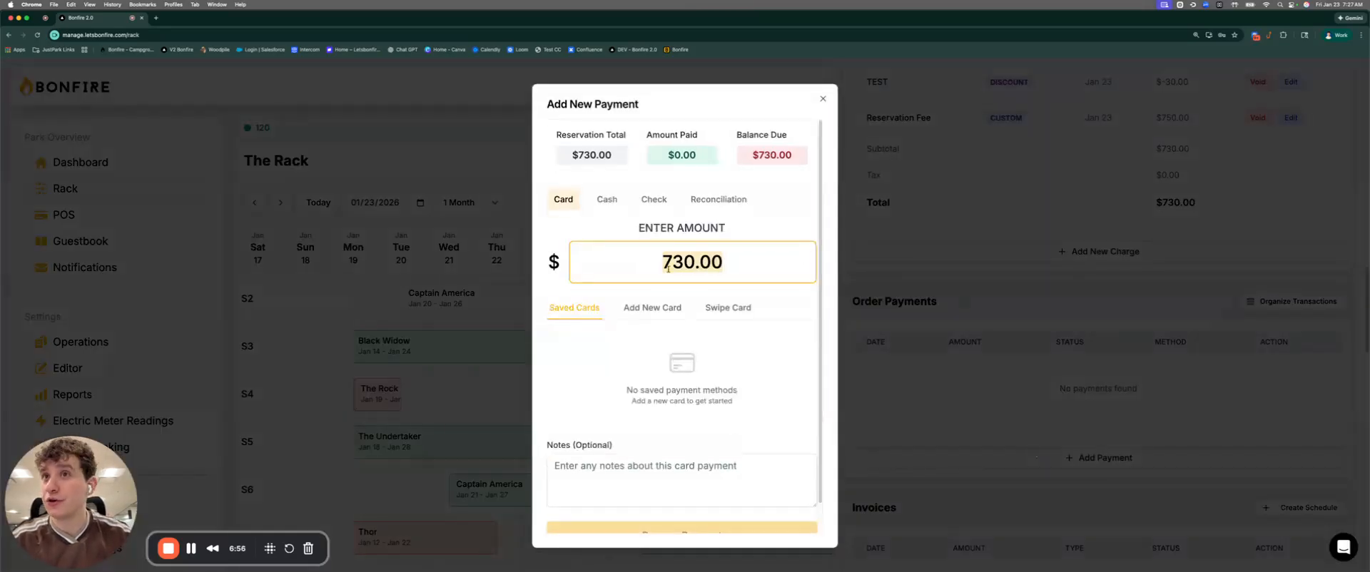
click(645, 308)
scroll(646, 308, down, 3)
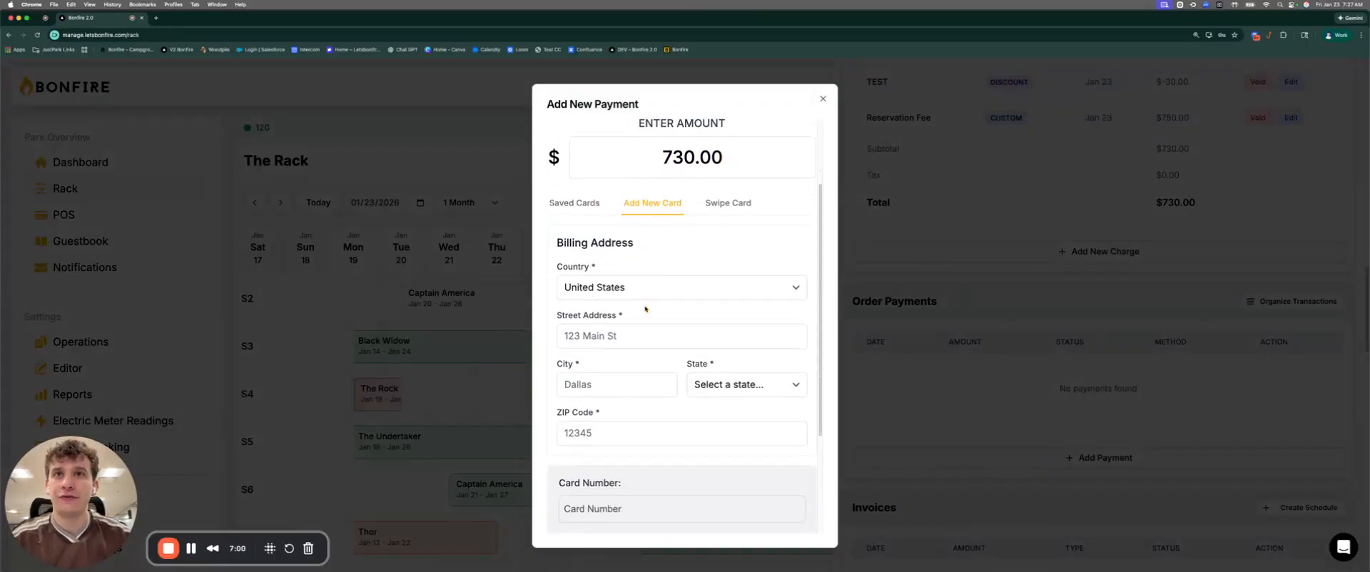
scroll(612, 322, down, 2)
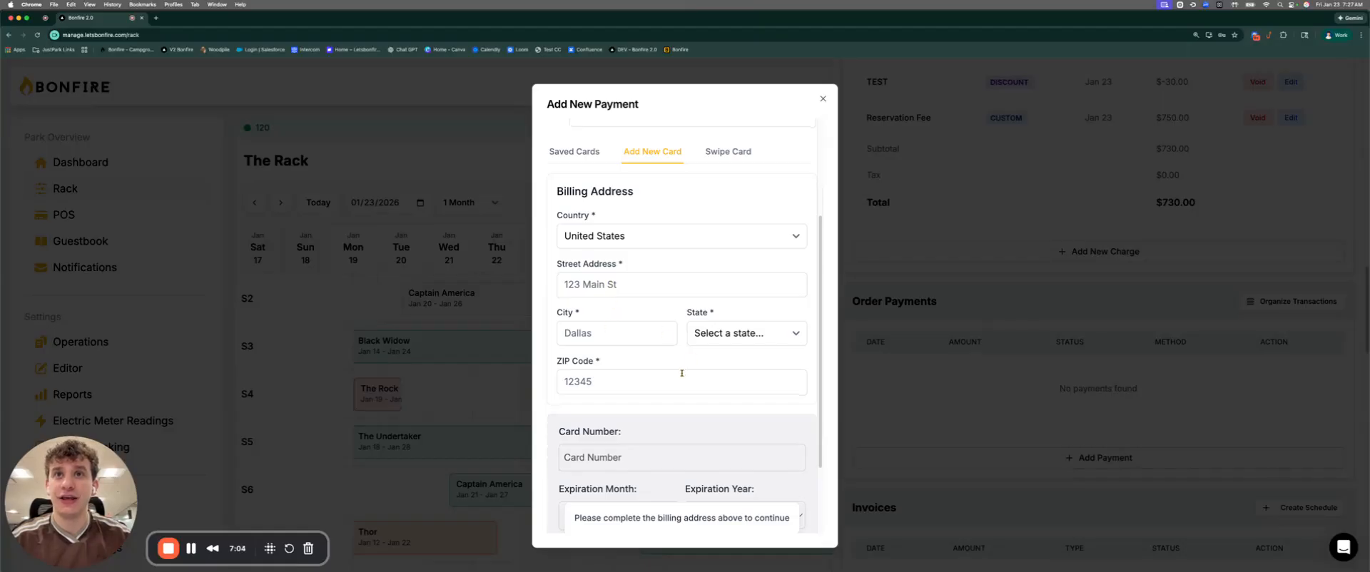
scroll(682, 374, down, 3)
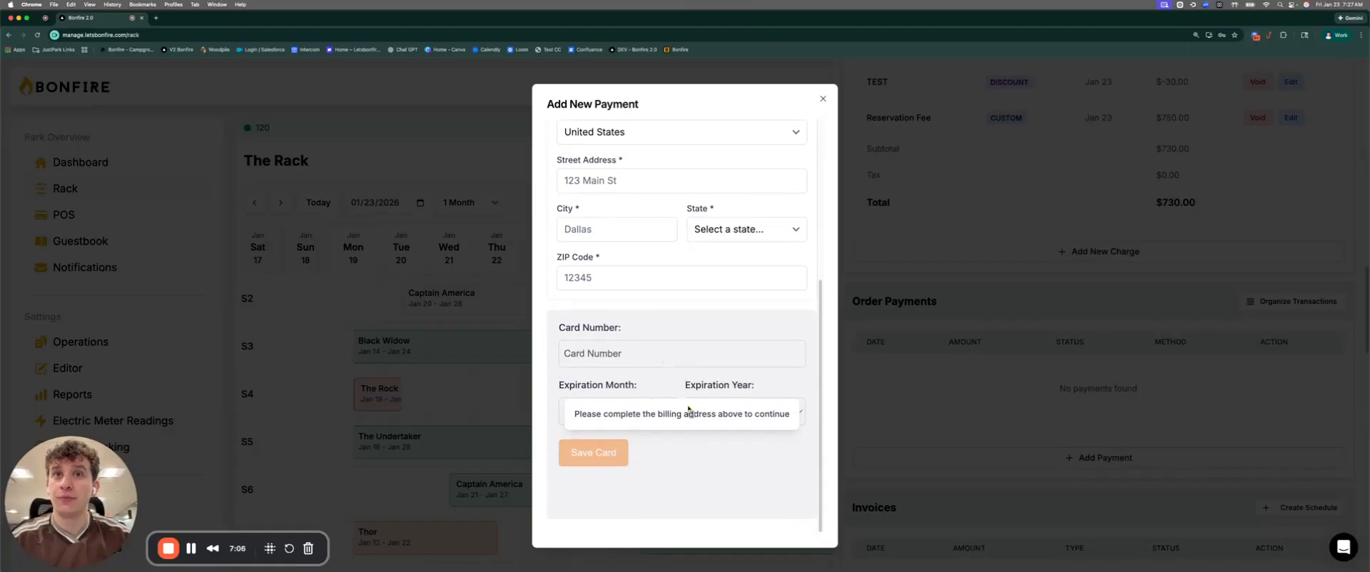
scroll(700, 360, up, 2)
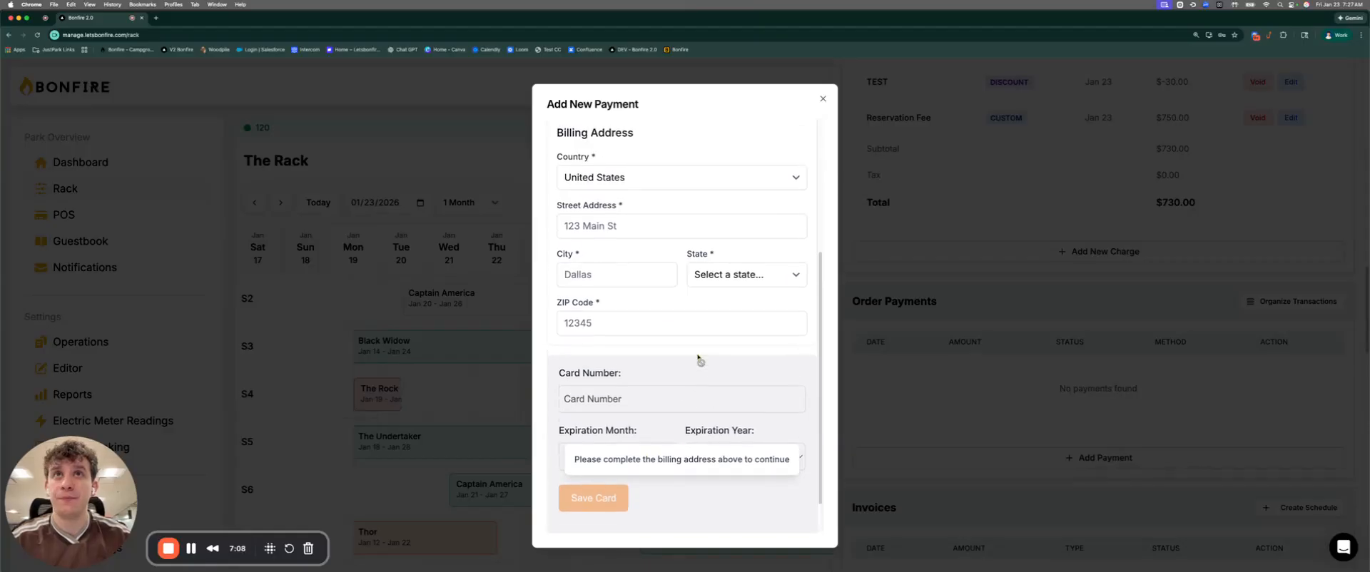
scroll(699, 360, up, 5)
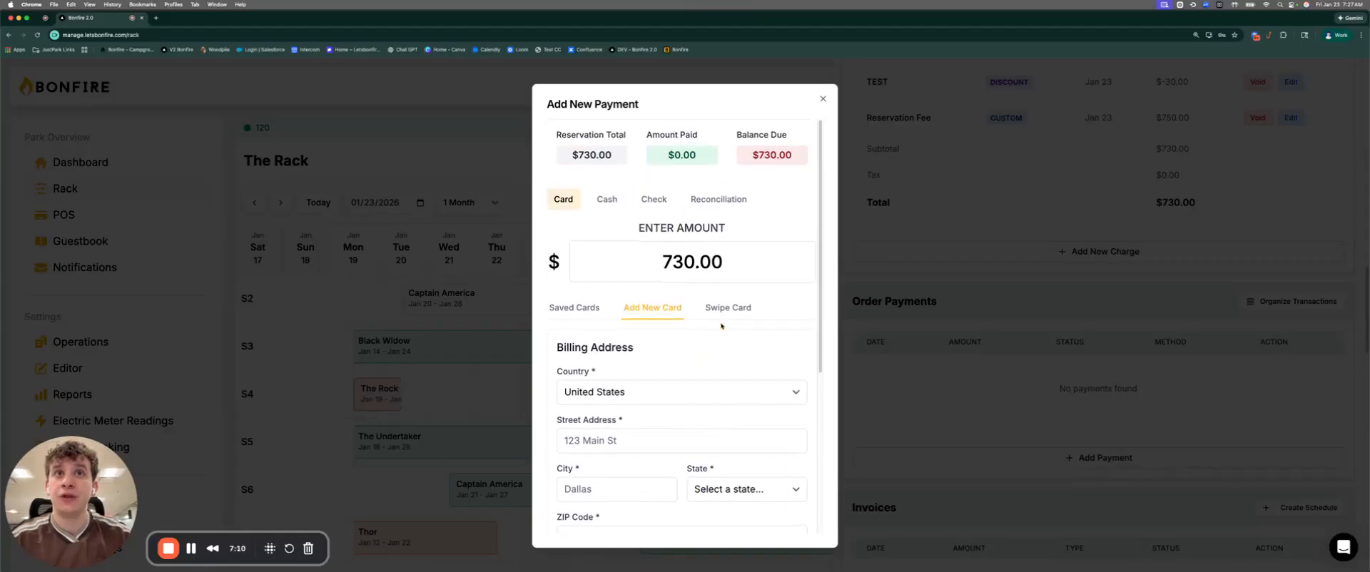
- Activate the card reader for a swiped payment, cancel the capture, and return to the saved cards
click(724, 311)
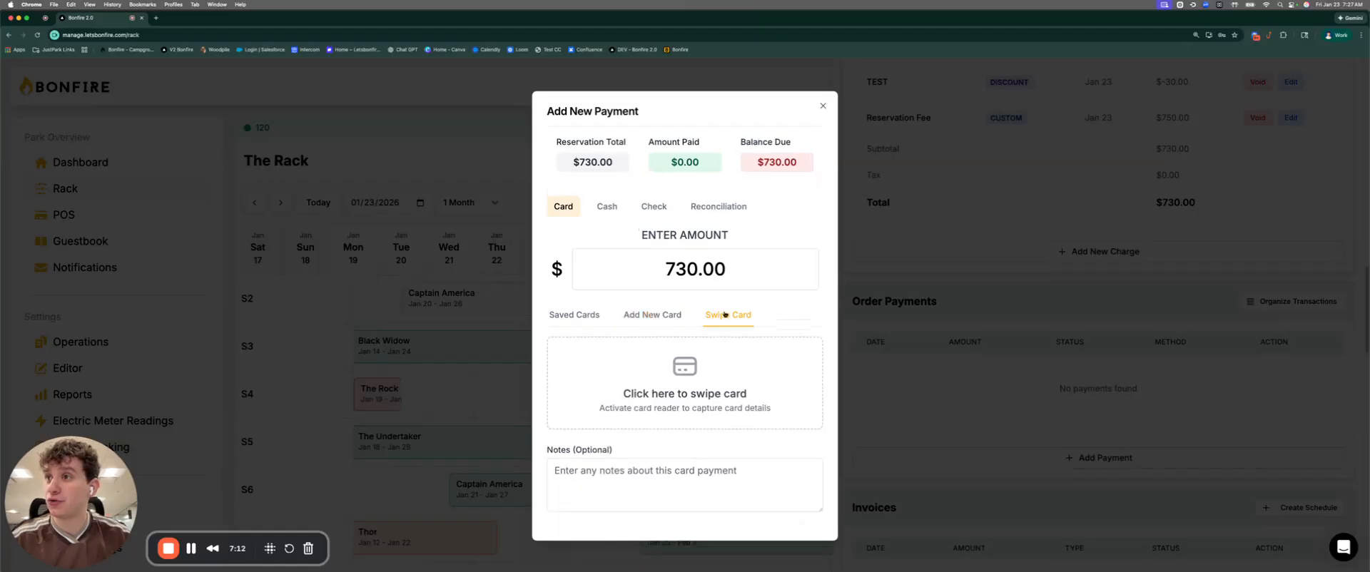
click(666, 382)
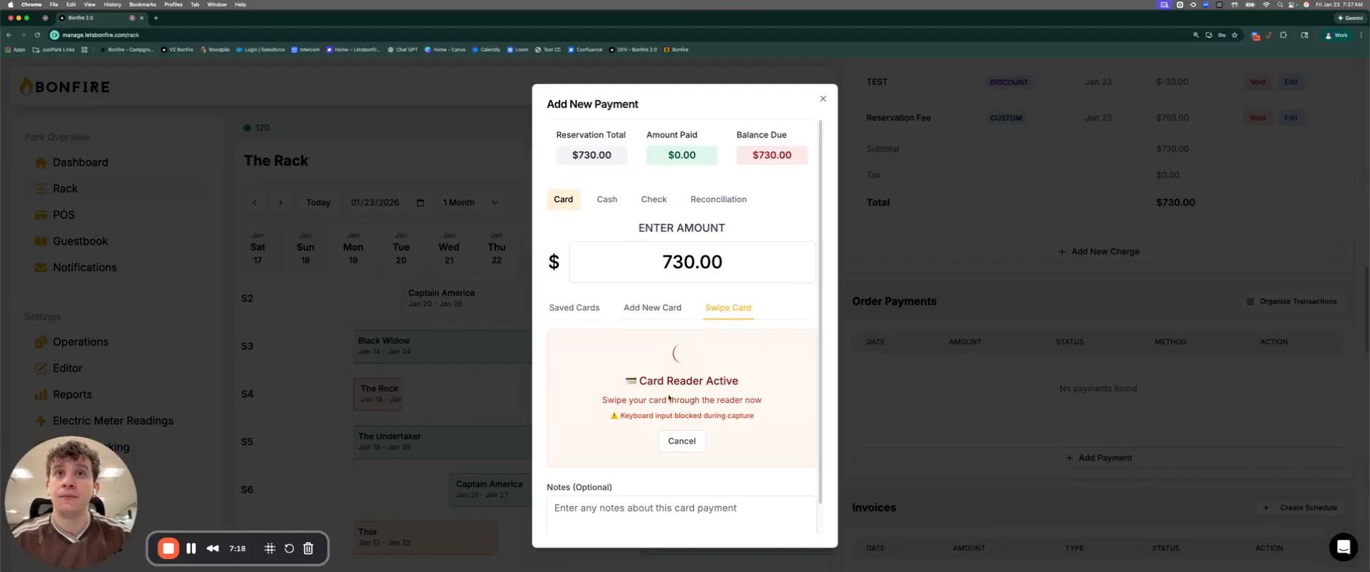
click(681, 439)
click(652, 315)
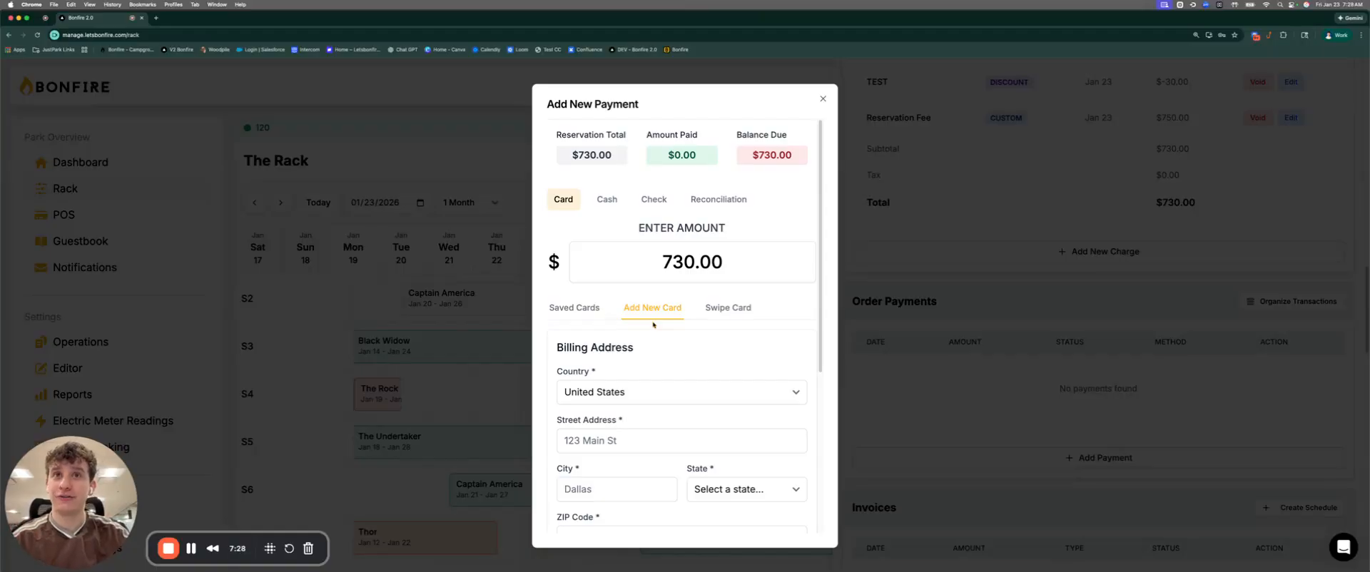
click(574, 307)
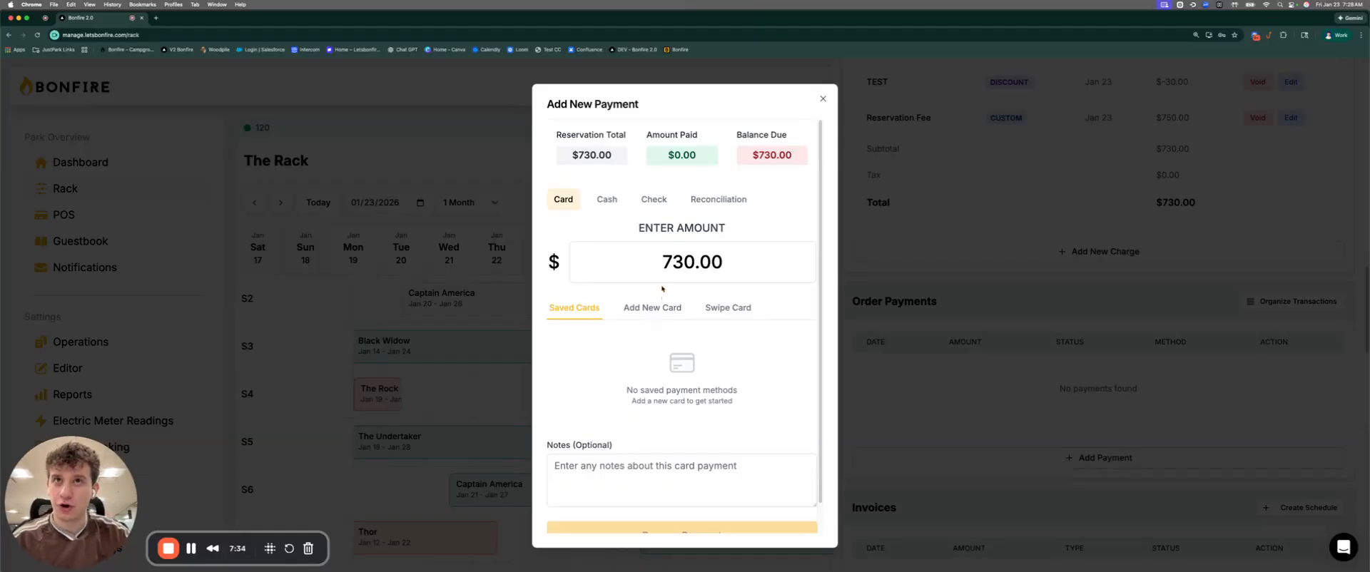
- Process a cash payment of $200 with the note Test 01/26
click(607, 204)
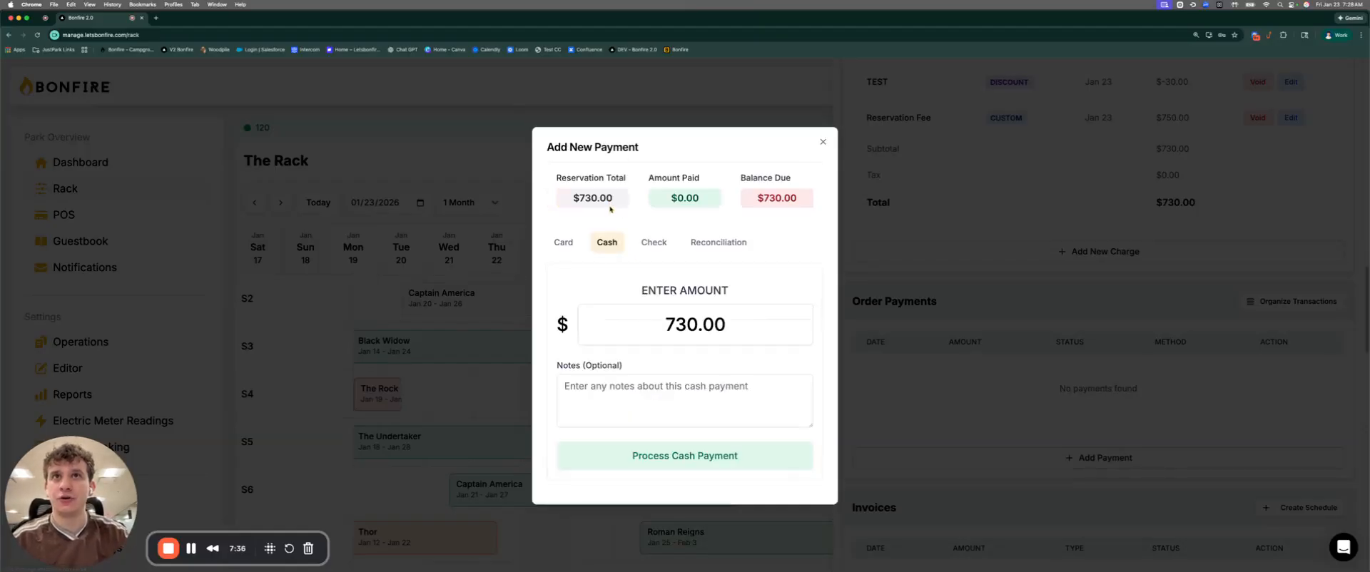
click(699, 328)
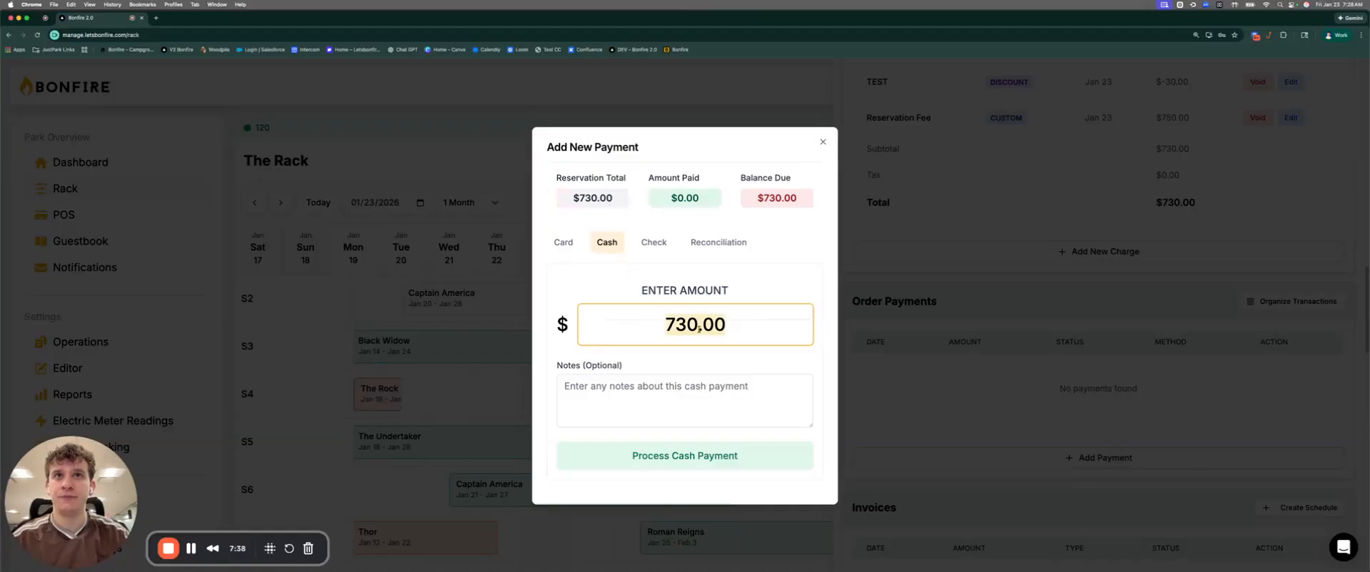
text(200)
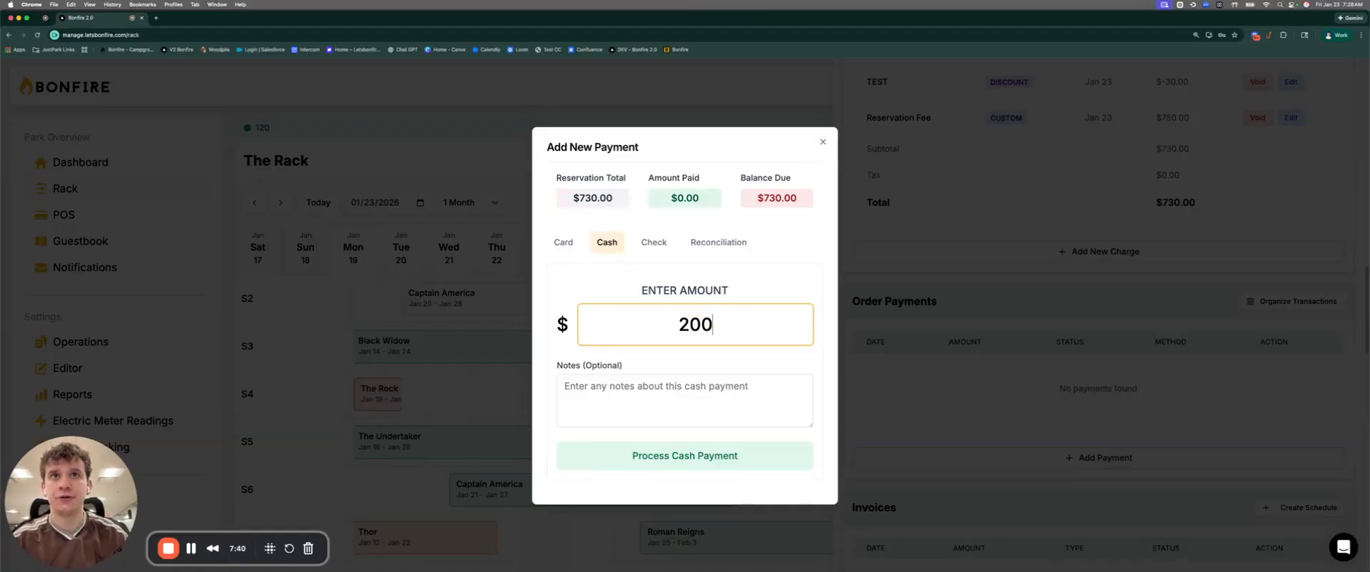
click(668, 386)
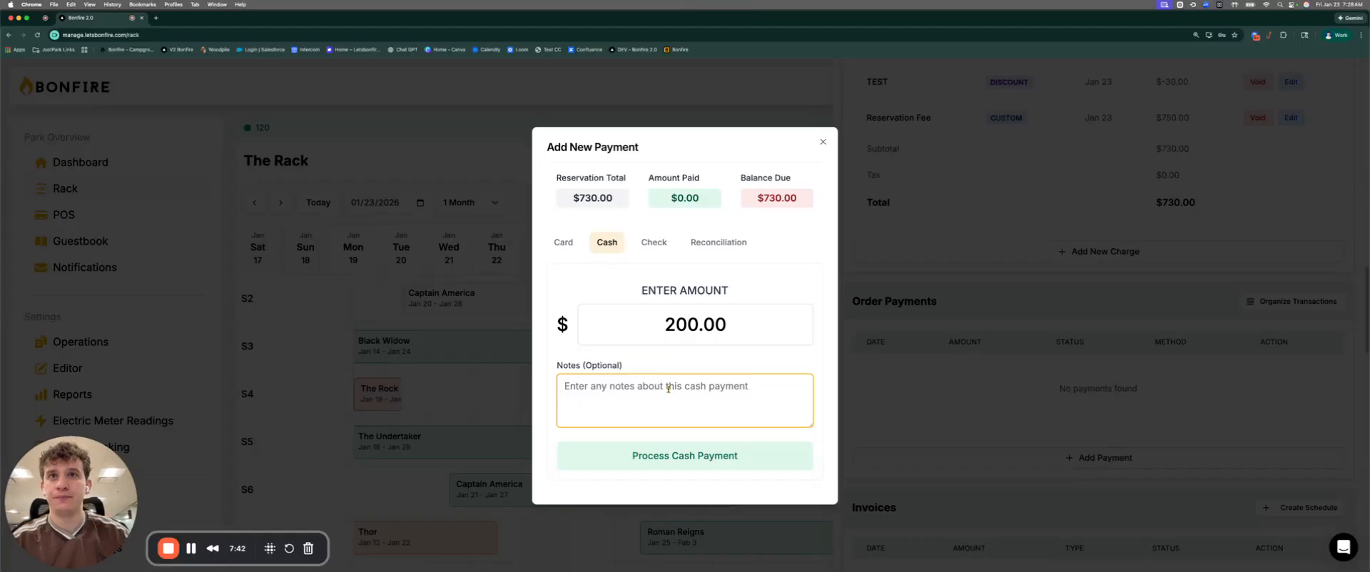
text(Test)
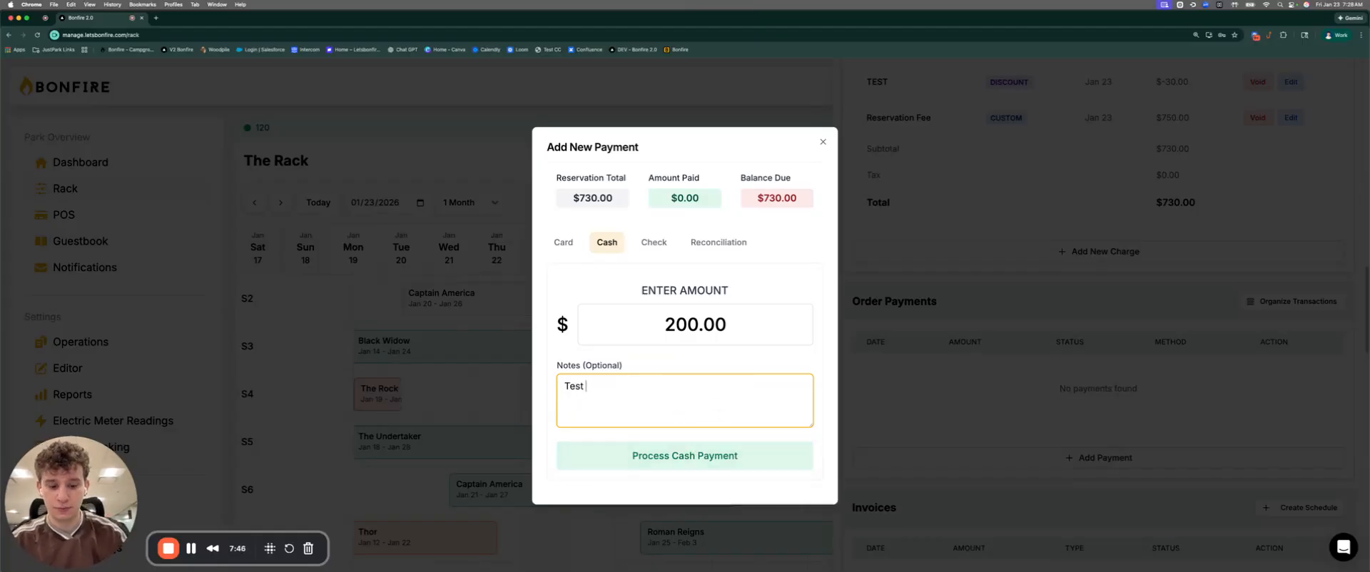
text( 01/26)
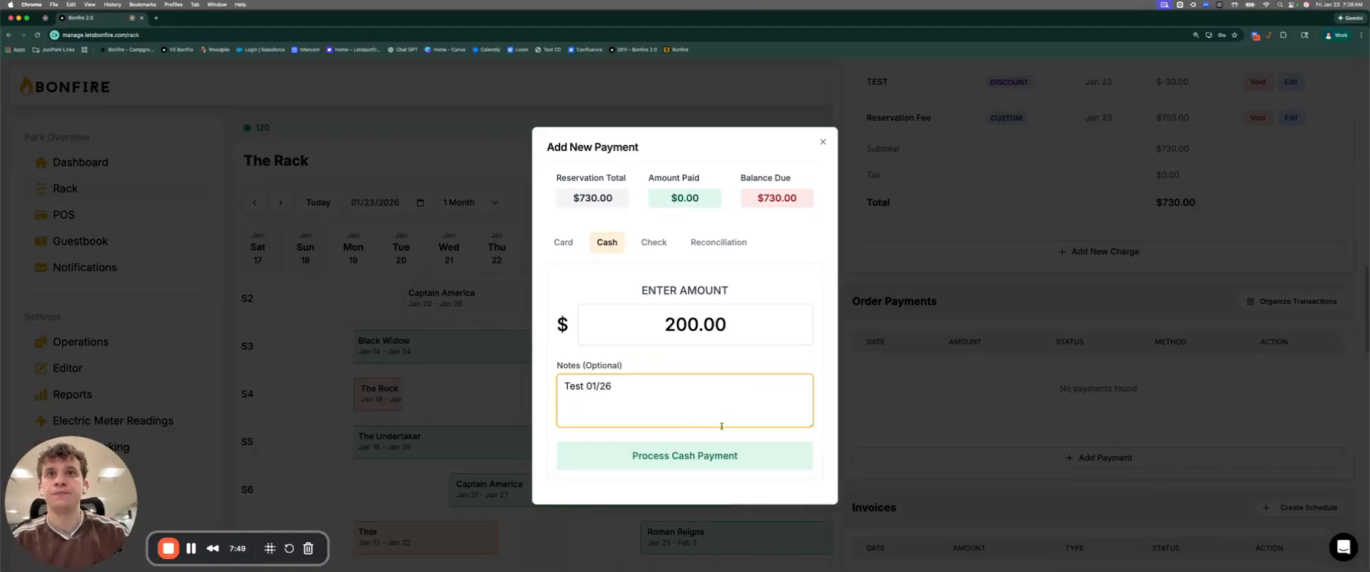
click(744, 457)
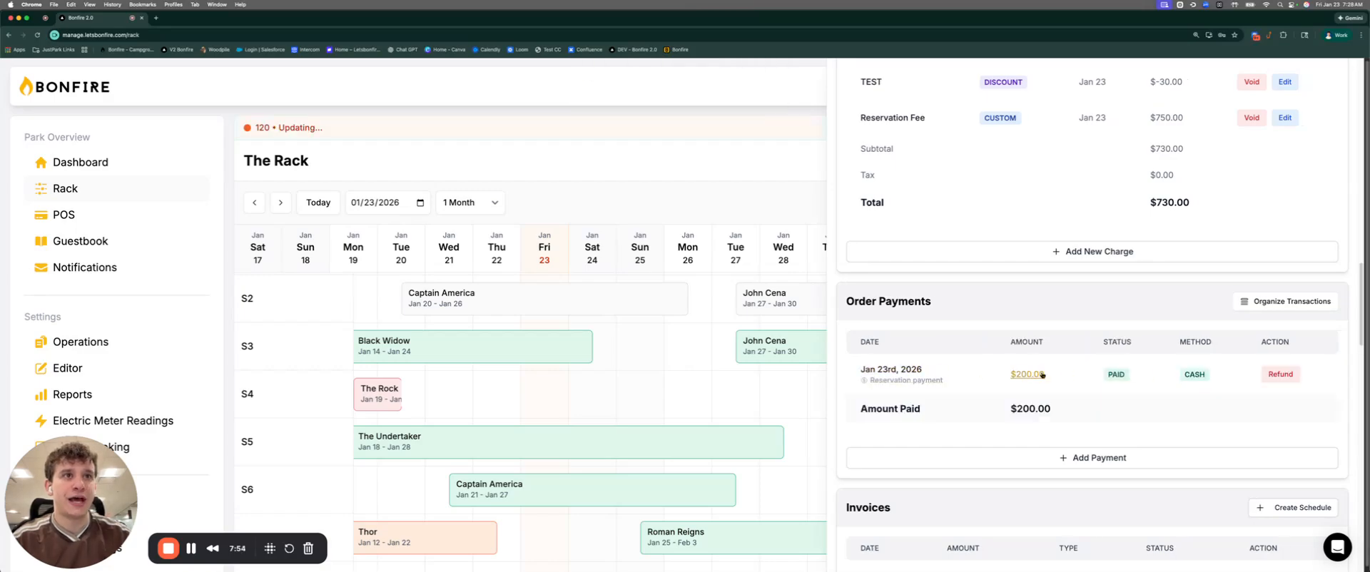
- Review the paid amounts and balances in the order summary, and examine the Check and Reconciliation payment options without recording a payment
scroll(1152, 356, up, 10)
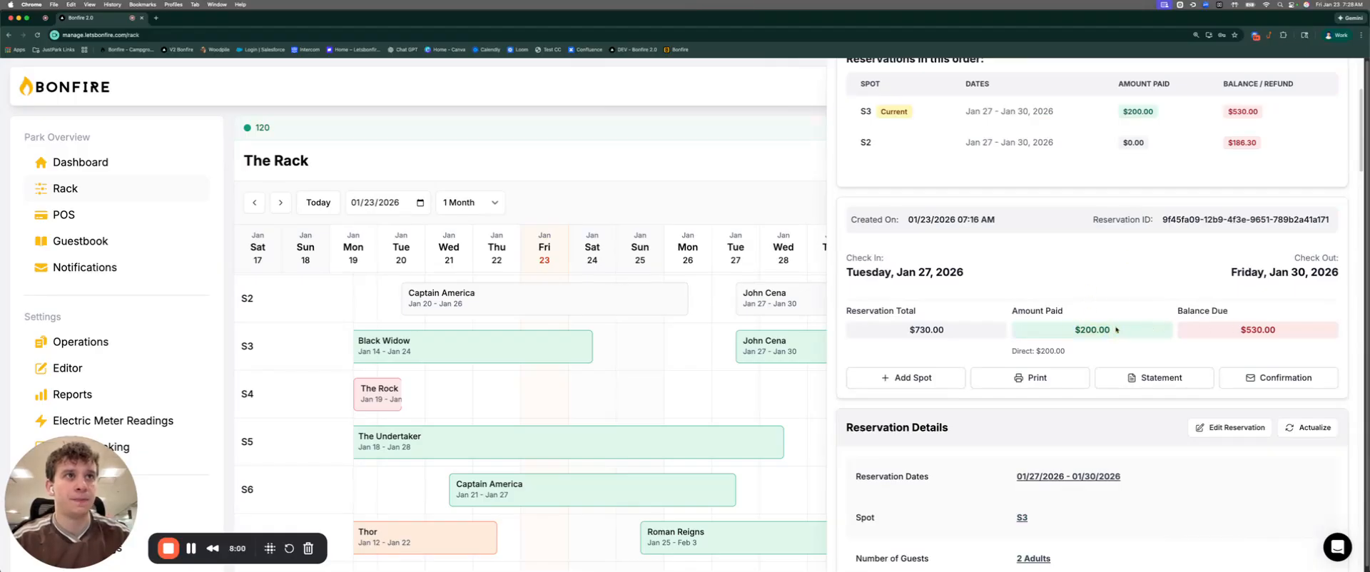
scroll(1072, 223, up, 1)
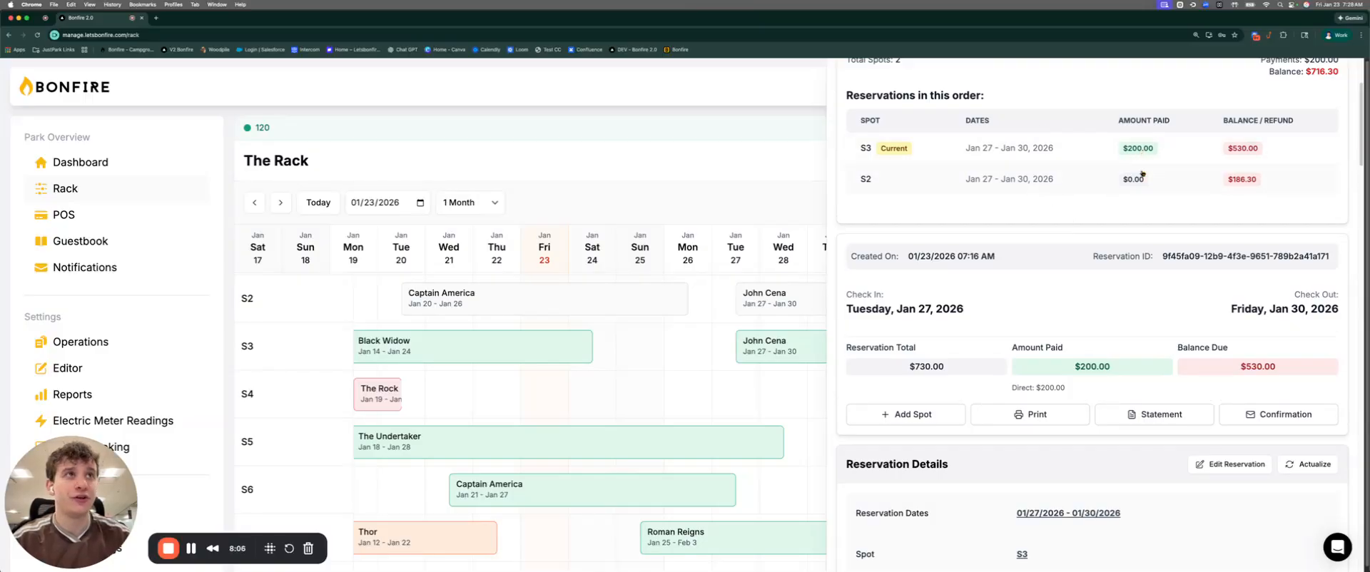
scroll(1148, 147, up, 4)
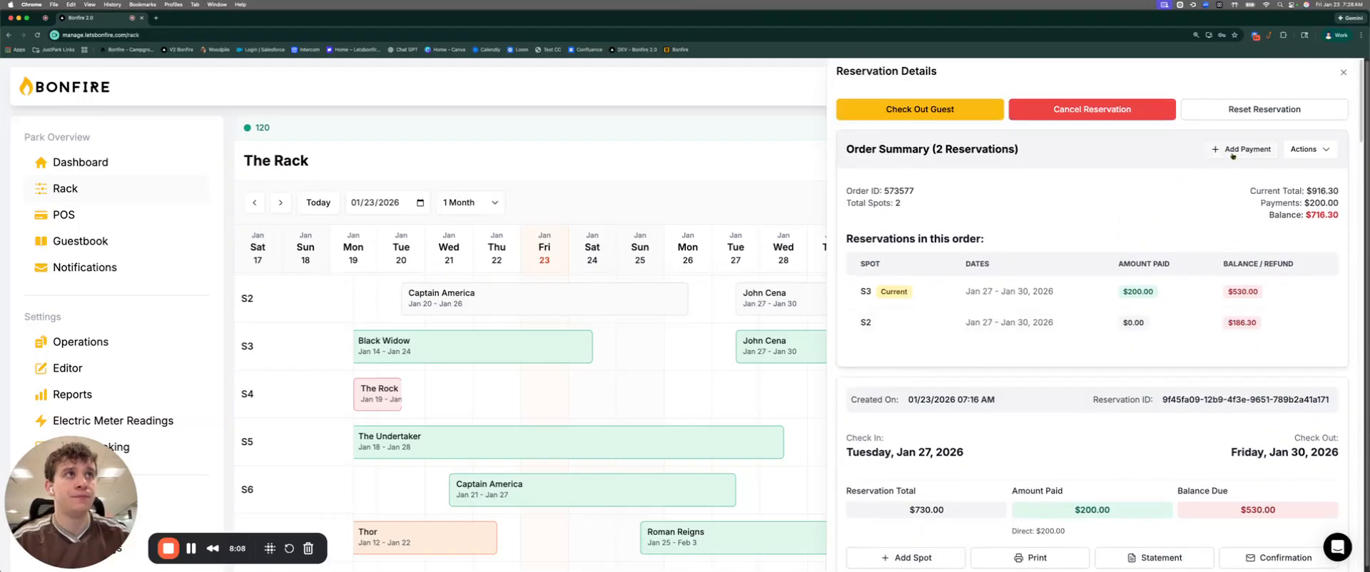
scroll(1117, 354, down, 15)
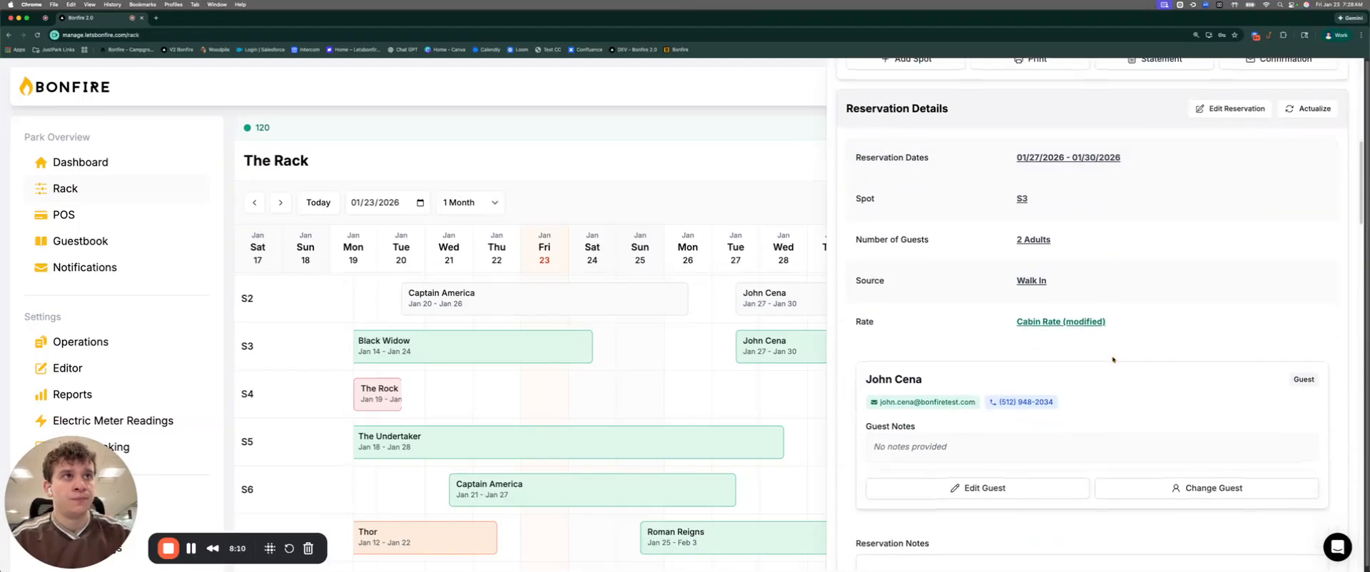
scroll(1112, 360, down, 9)
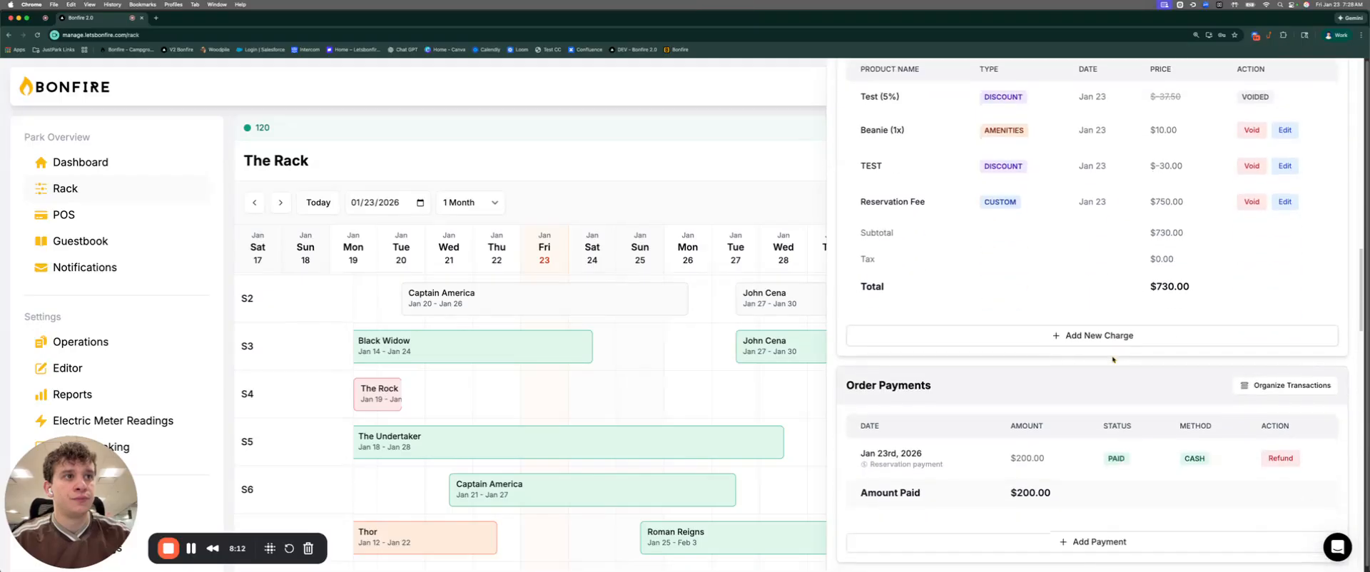
click(1098, 371)
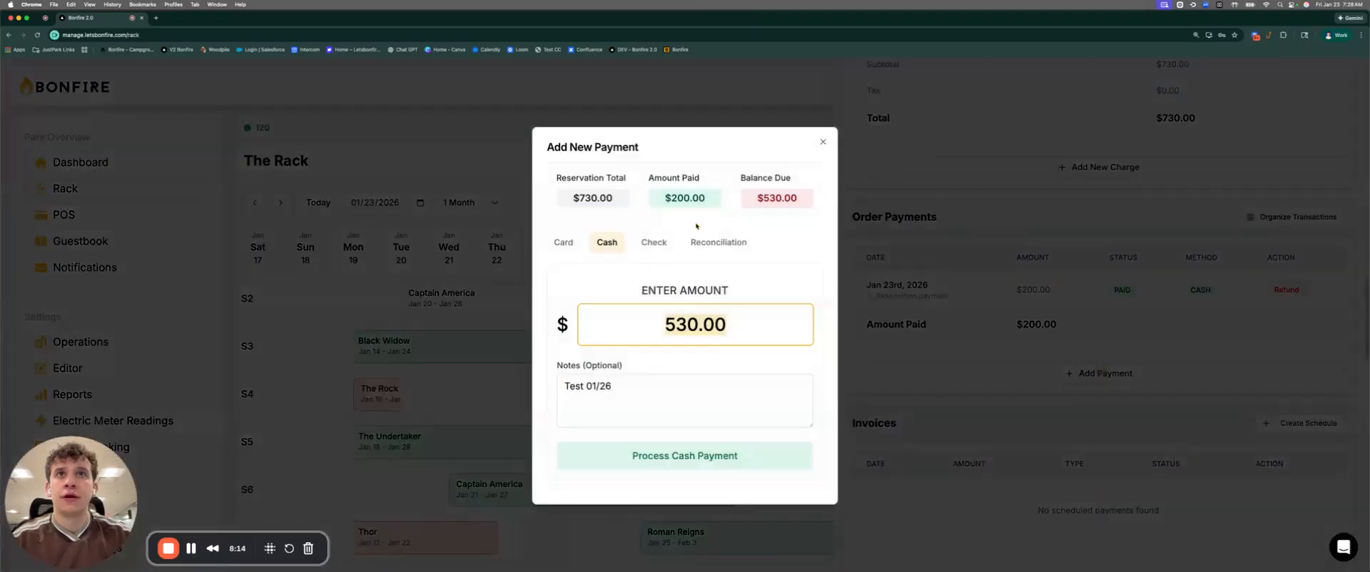
click(650, 242)
scroll(707, 292, down, 3)
scroll(713, 285, up, 3)
click(722, 203)
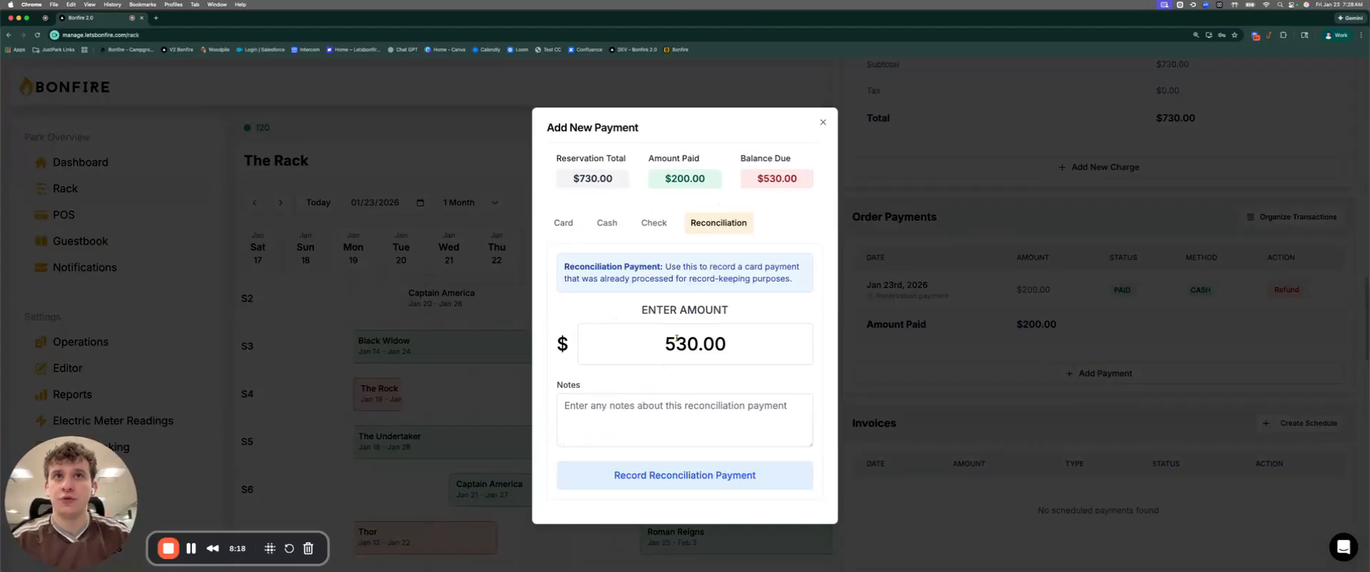
click(819, 124)
- Start a new invoice for the reservation and list its non-utility charges
scroll(1050, 305, down, 2)
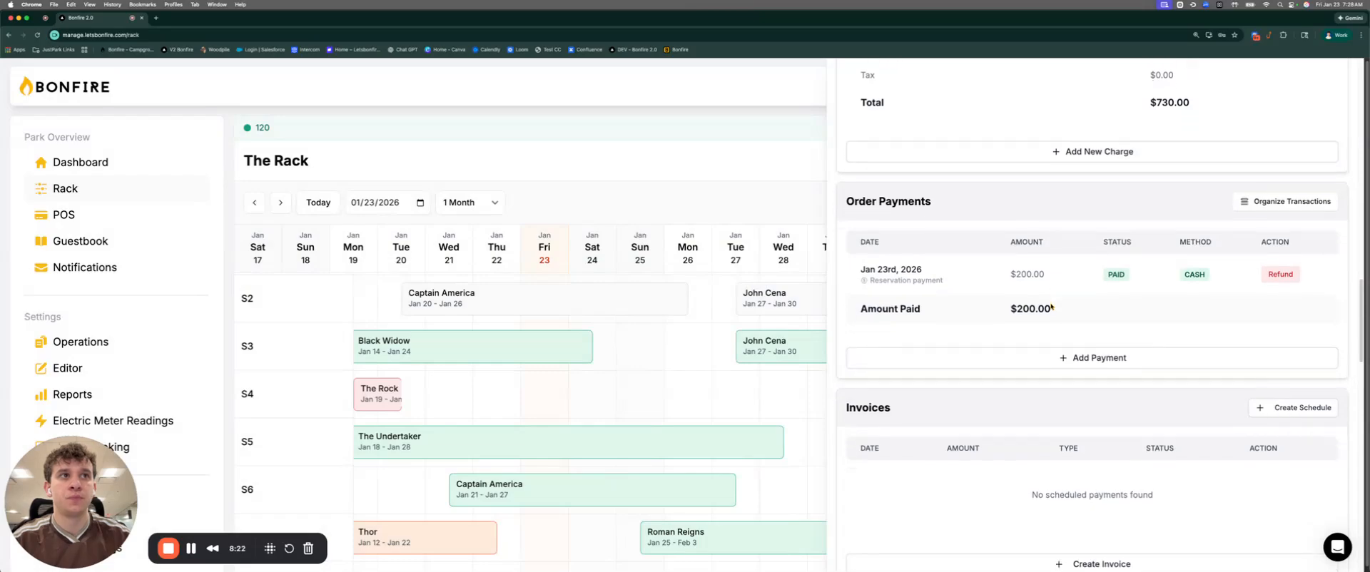
scroll(1050, 307, down, 5)
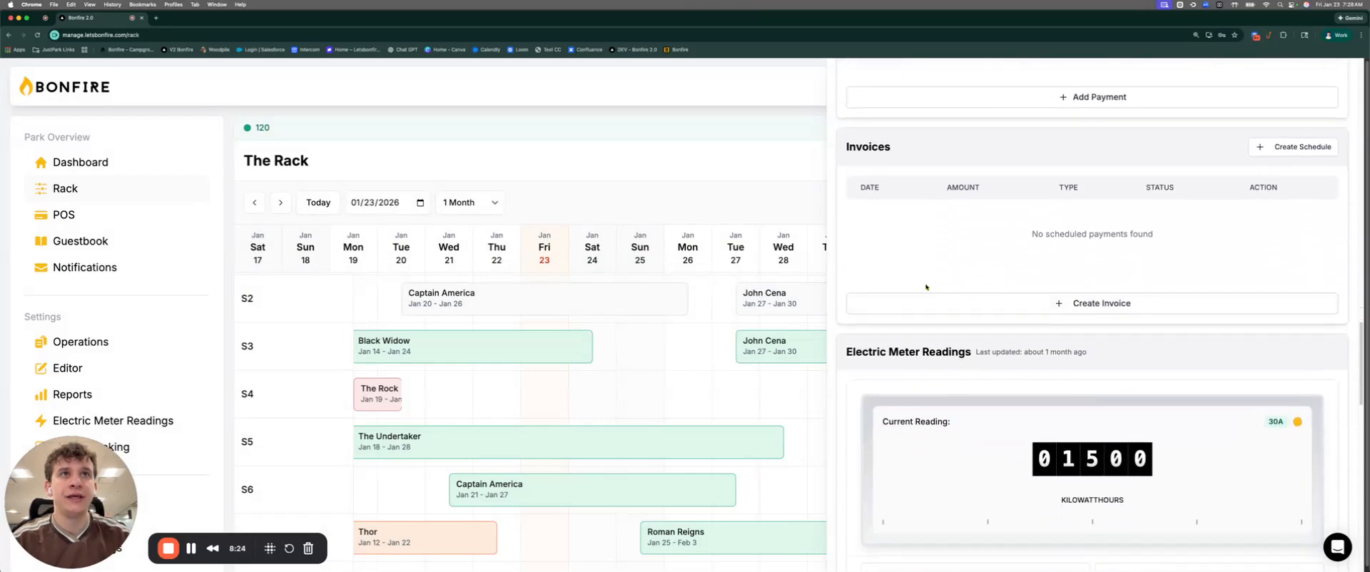
drag(898, 150, 860, 147)
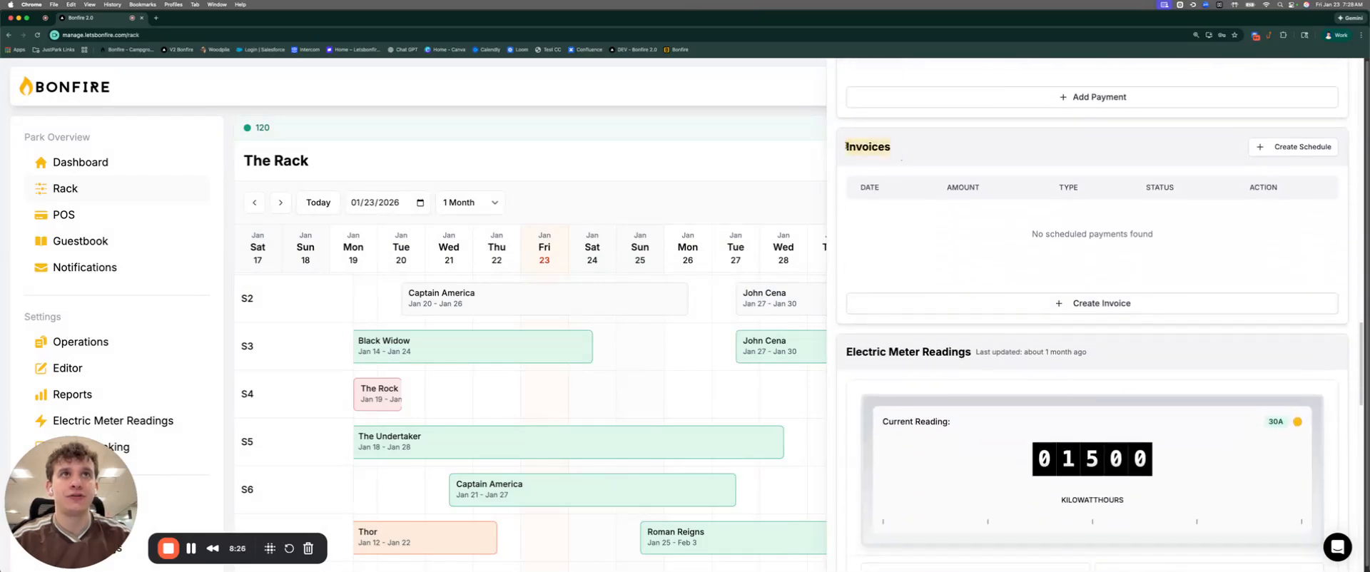
click(1152, 305)
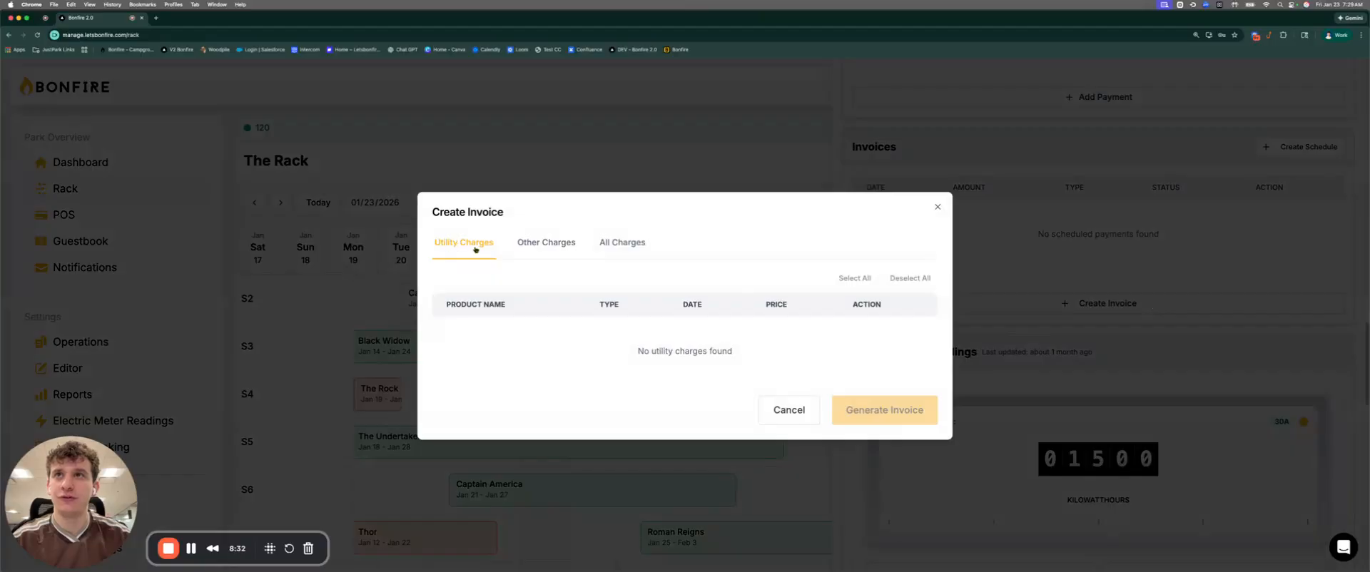
click(526, 242)
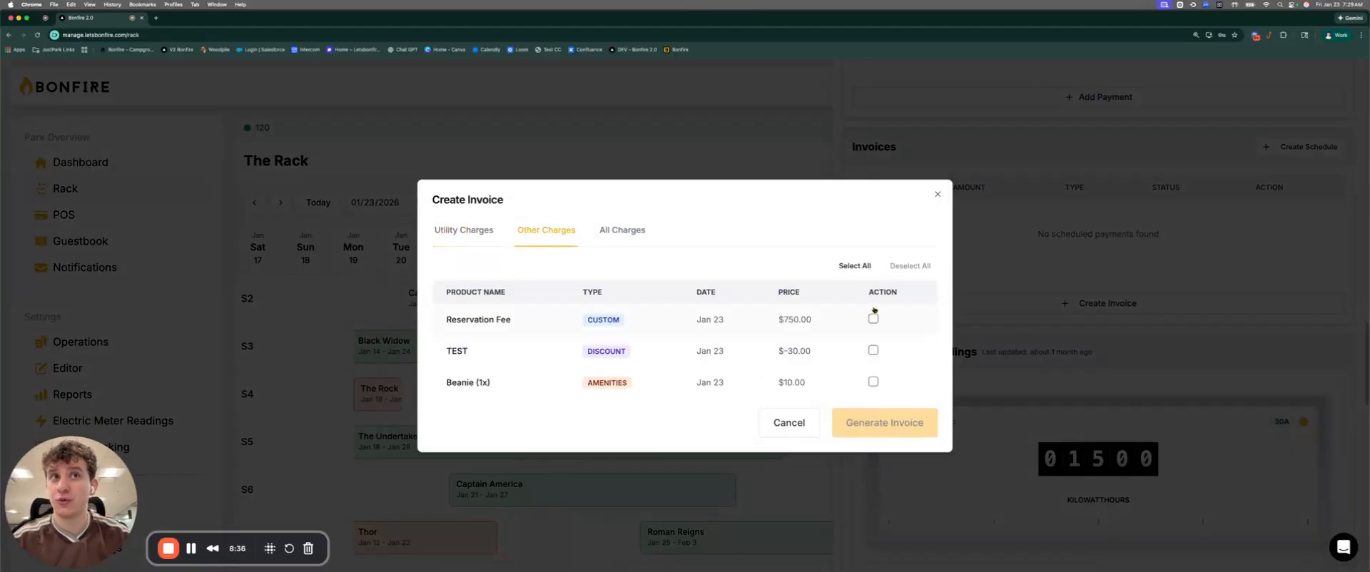
- Try selecting the Beanie charge and then all charges for the invoice, and clear the whole selection
click(873, 382)
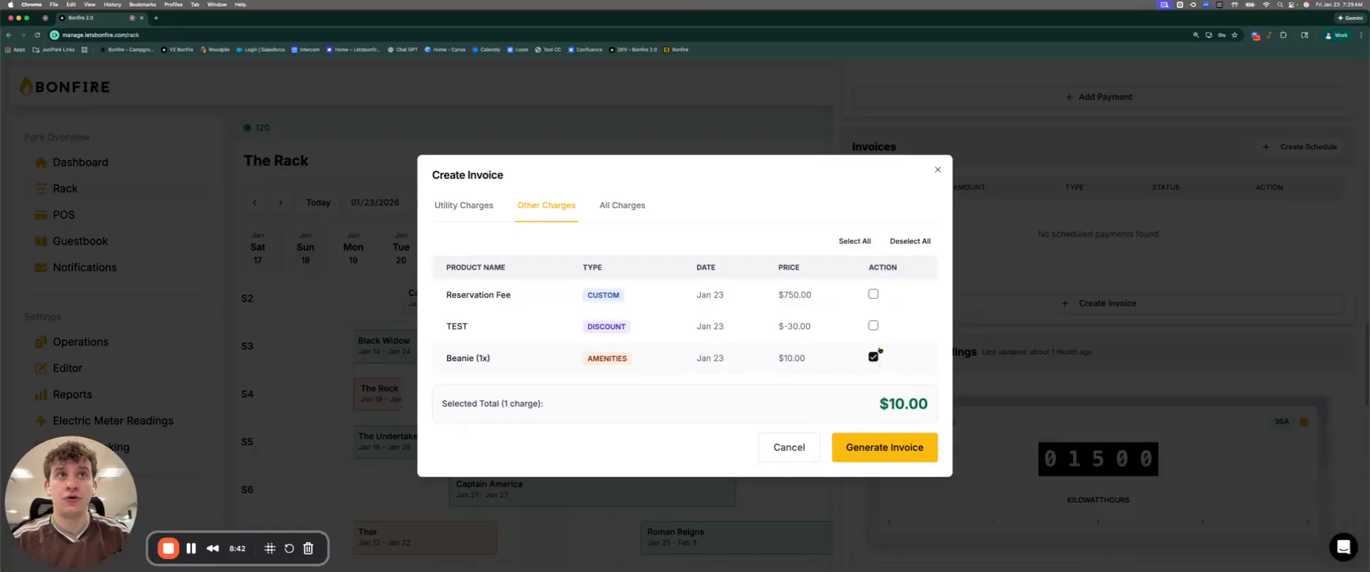
click(853, 241)
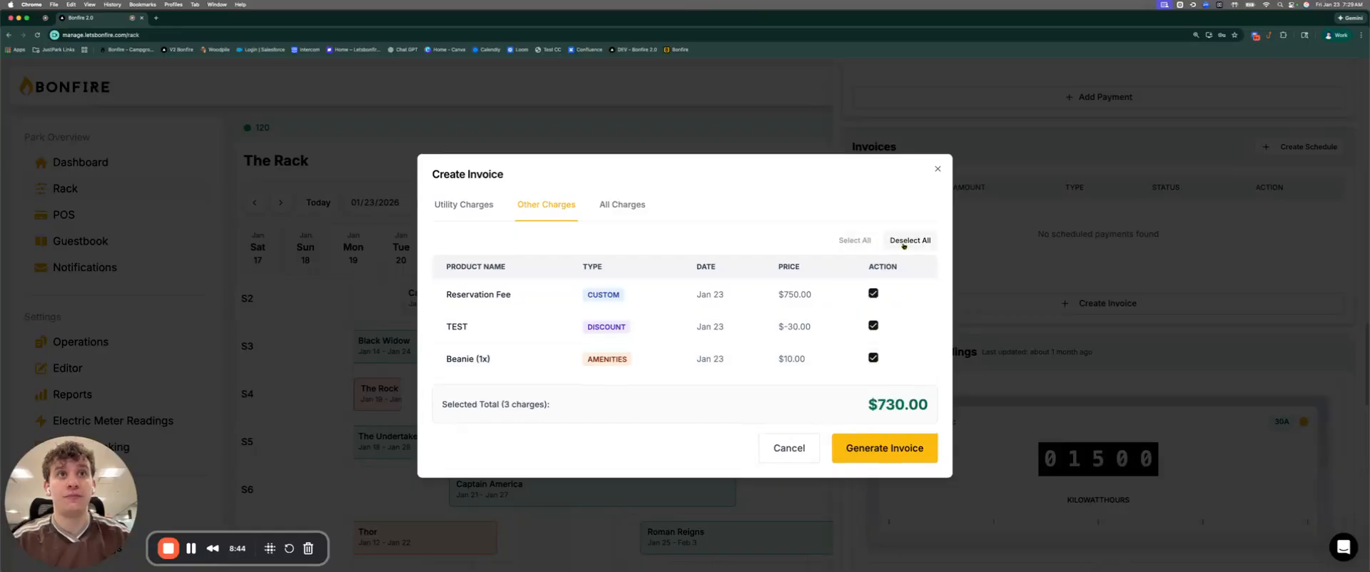
click(903, 241)
- Generate an invoice for only the Beanie (1x) charge, copy its invoice link, and close the invoice dialog
click(872, 382)
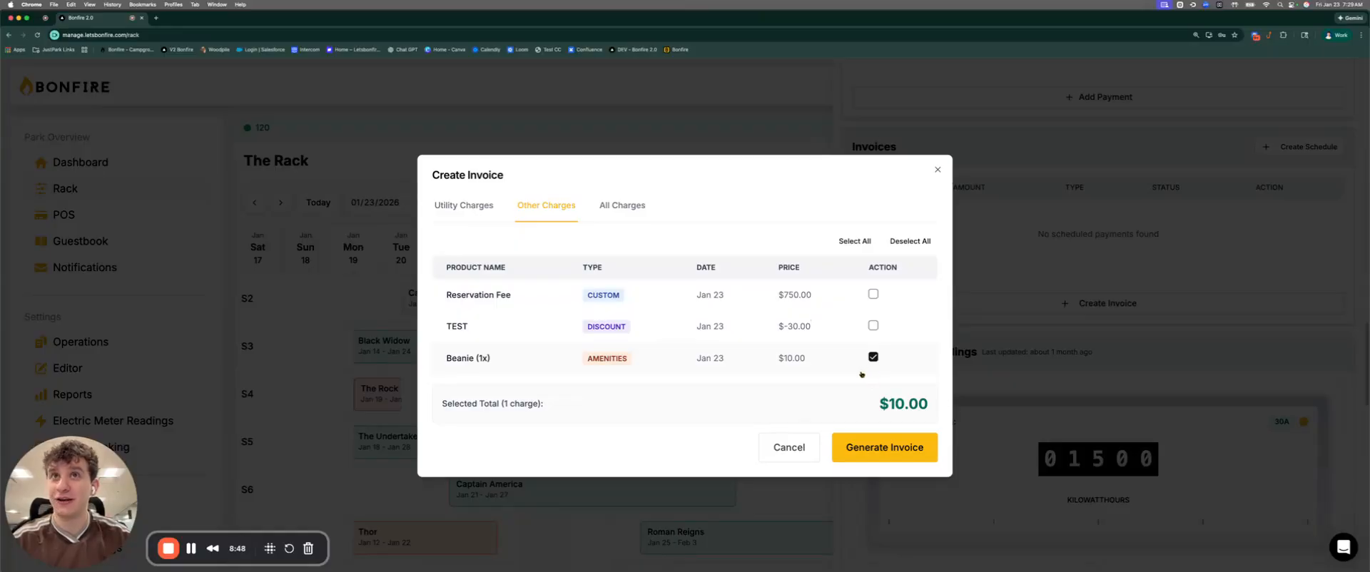
click(885, 448)
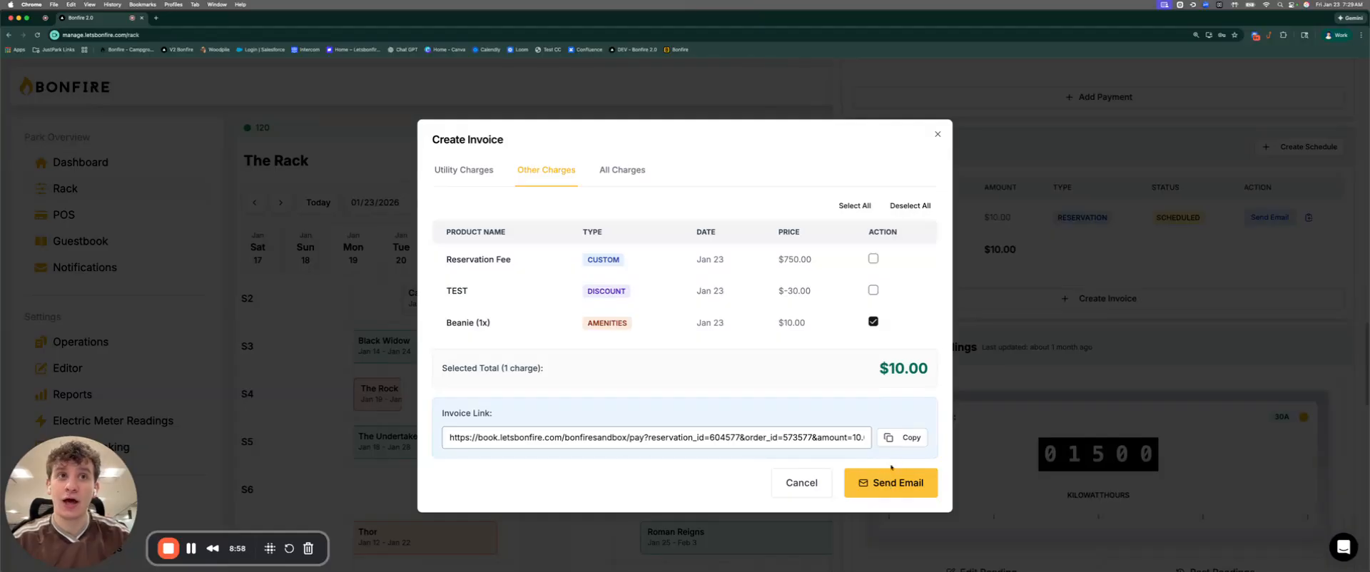
click(906, 438)
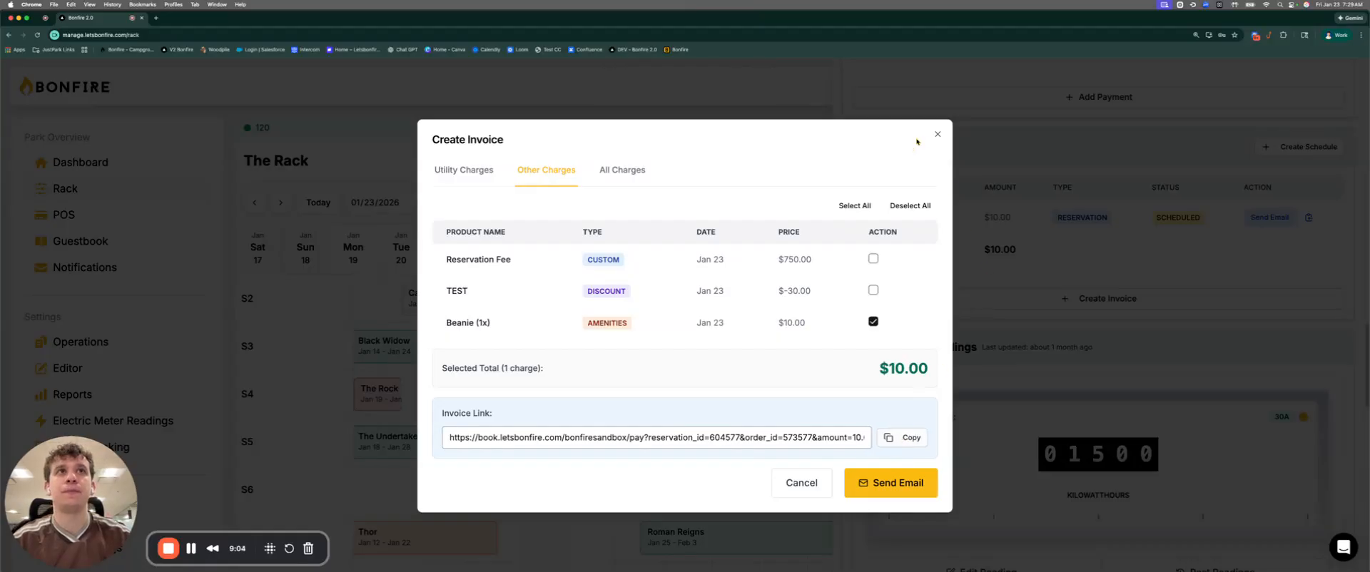
click(937, 134)
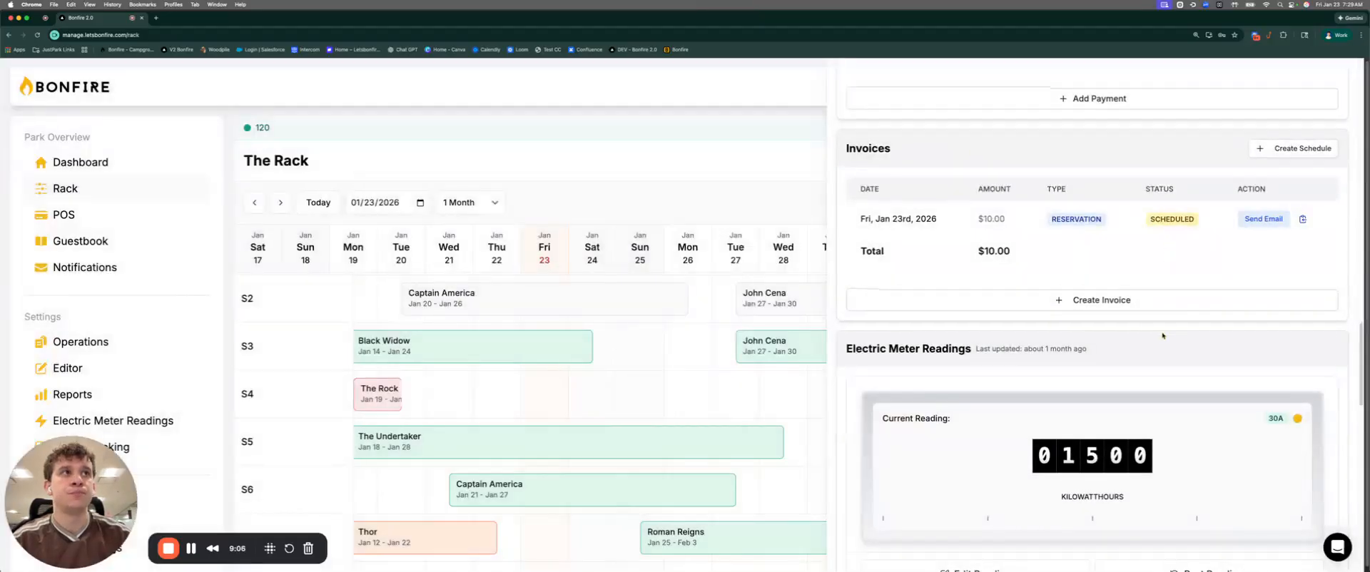
- Examine the reservation's electric meter section, scheduled notifications, and the activity timeline of payments, charges, check-in and creation
scroll(1162, 335, up, 3)
scroll(1209, 323, down, 10)
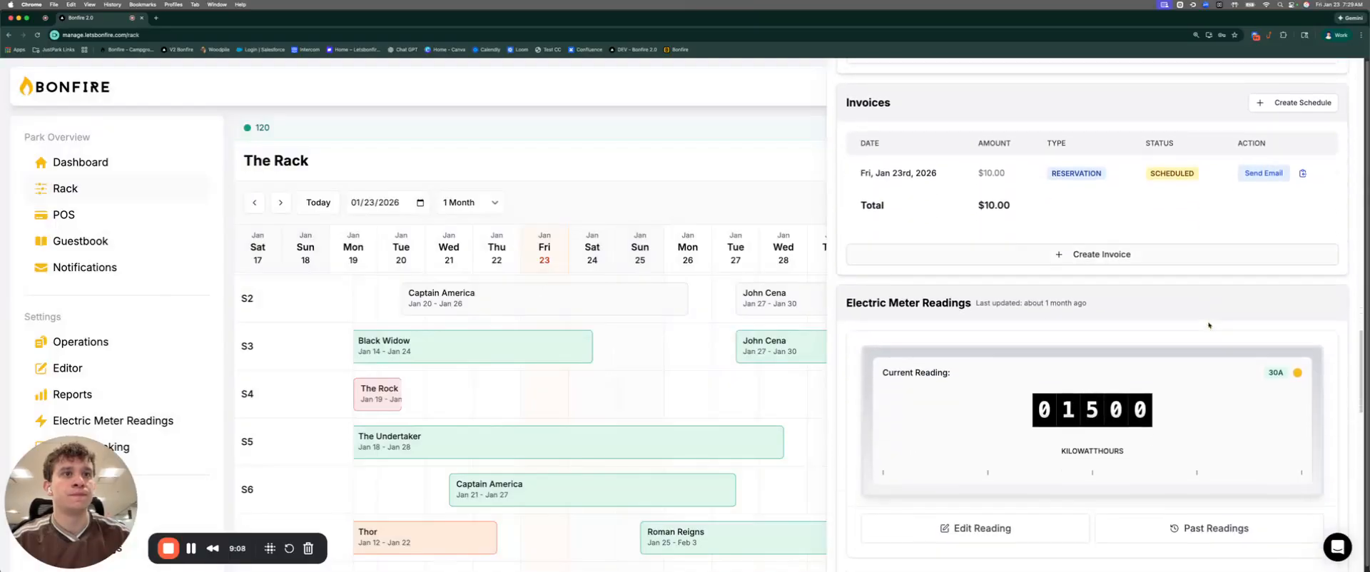
scroll(1209, 325, down, 5)
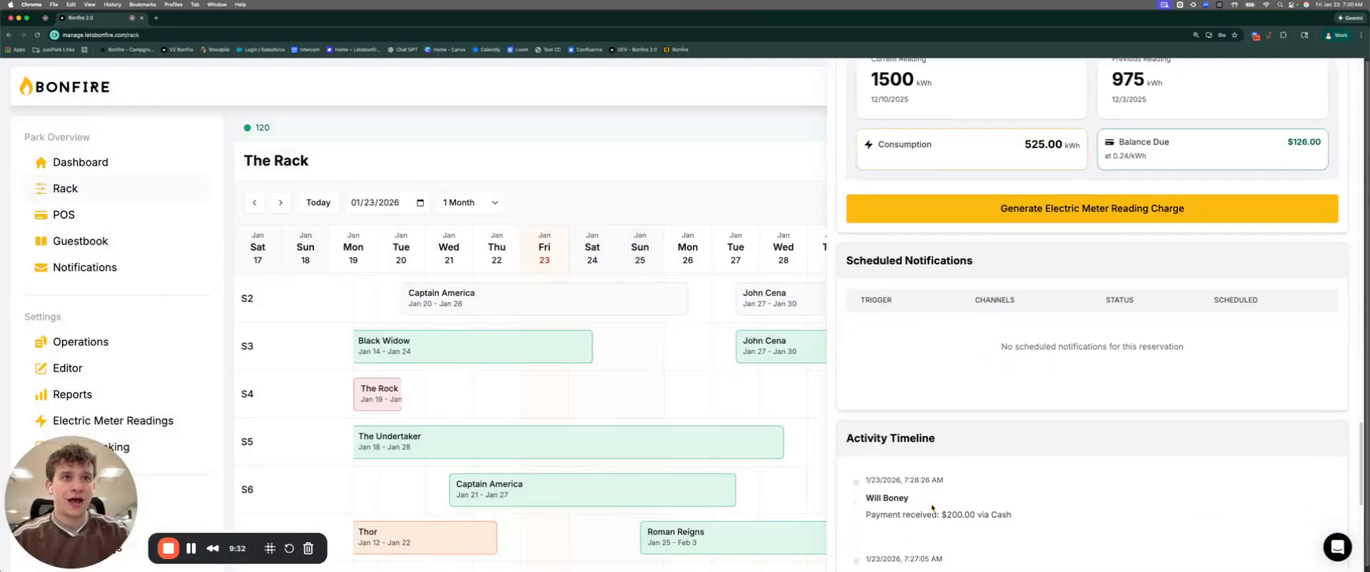
scroll(931, 502, down, 3)
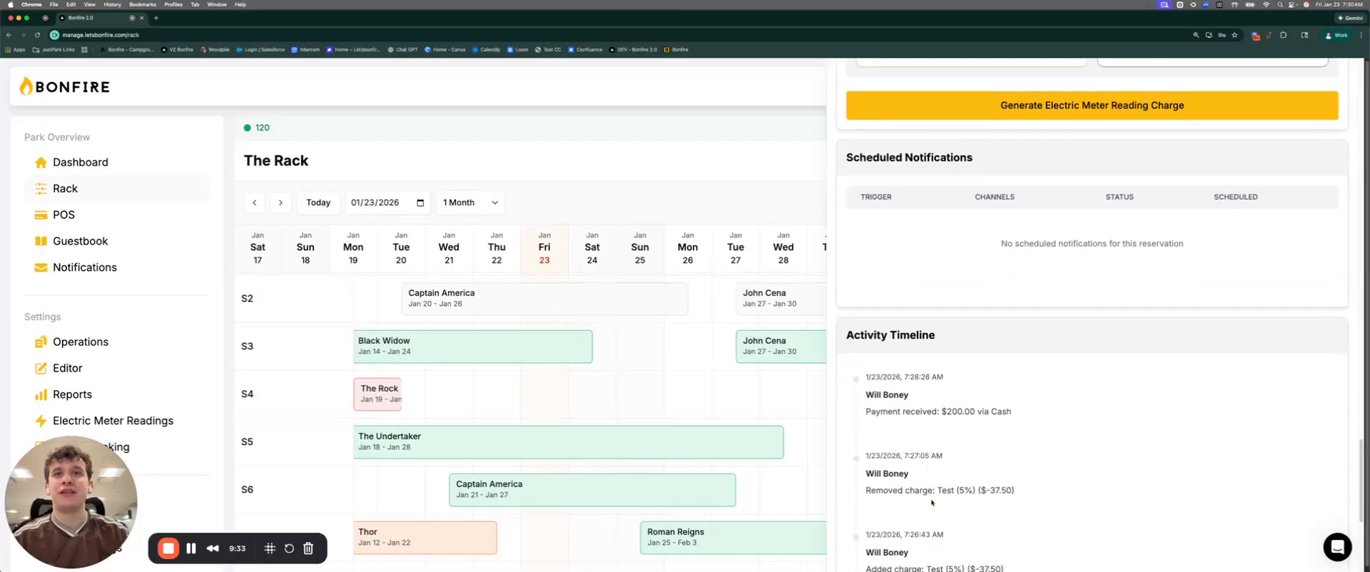
scroll(932, 498, down, 3)
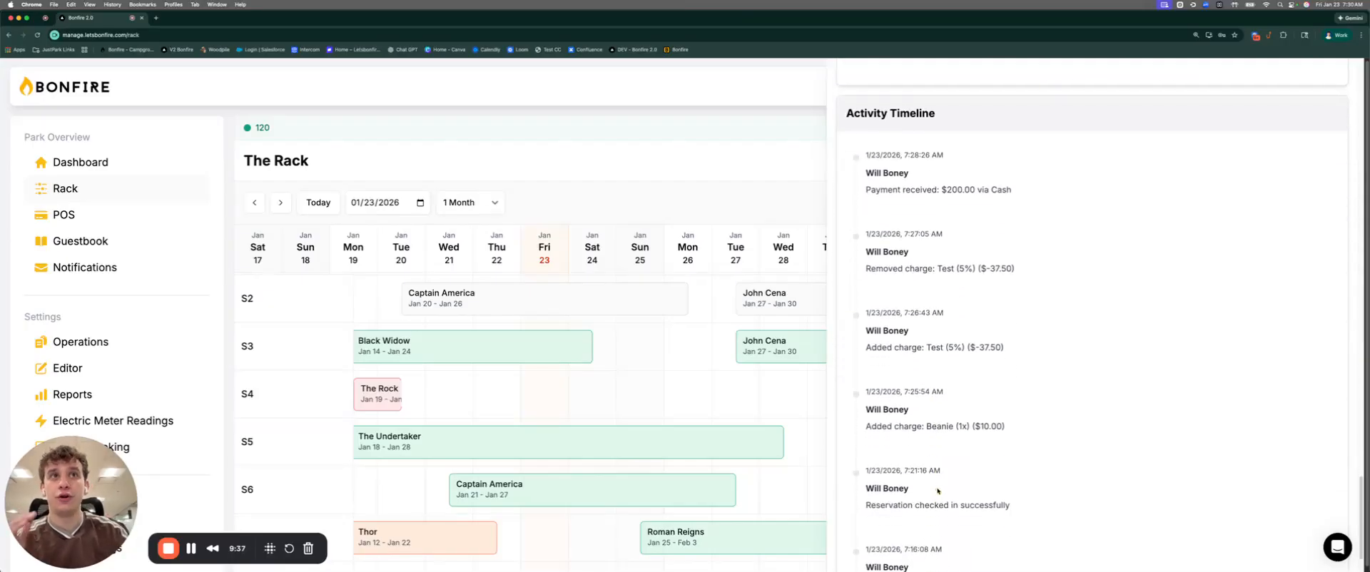
scroll(1042, 377, down, 1)
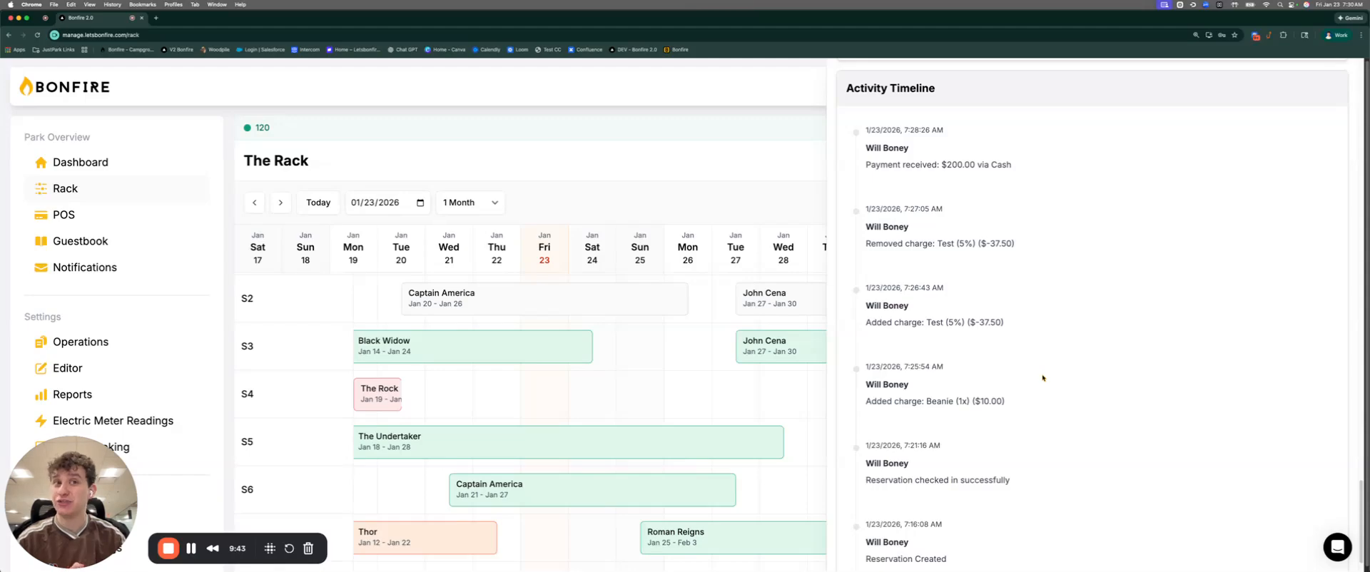
scroll(1044, 380, down, 3)
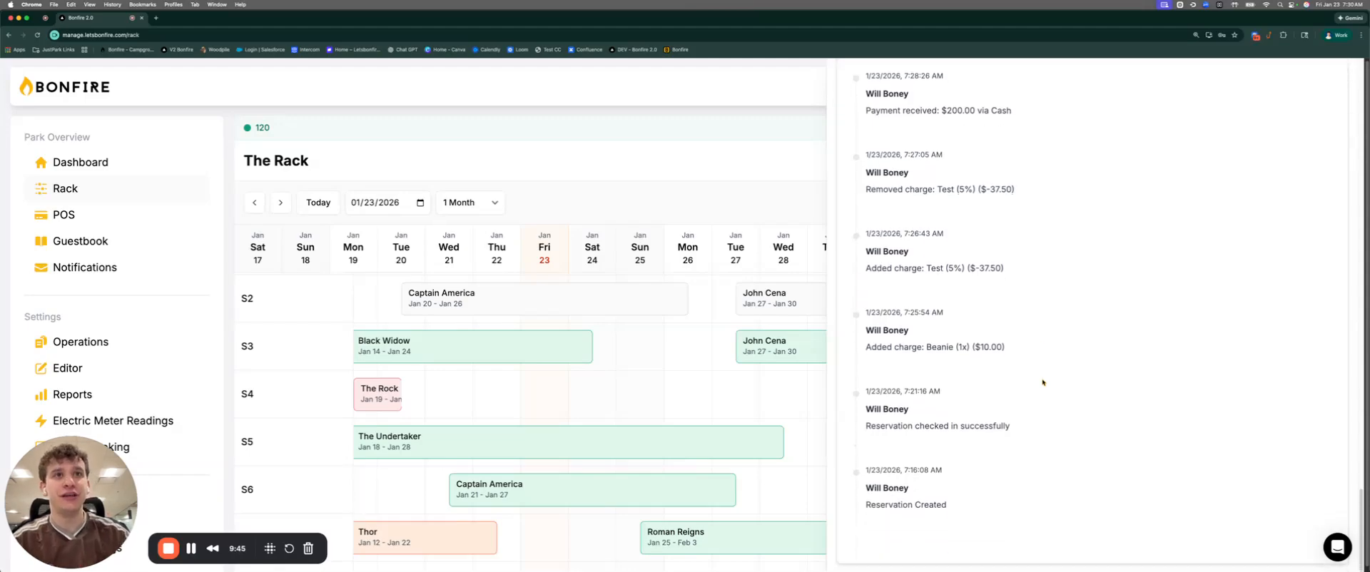
scroll(911, 482, up, 5)
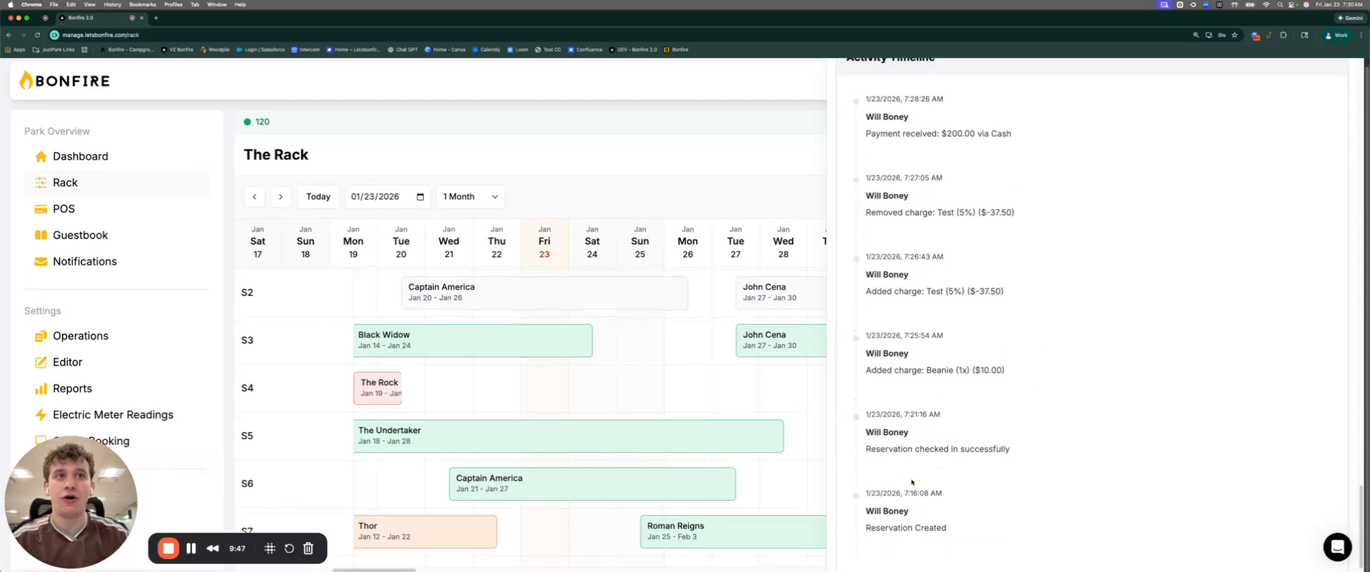
scroll(911, 482, down, 5)
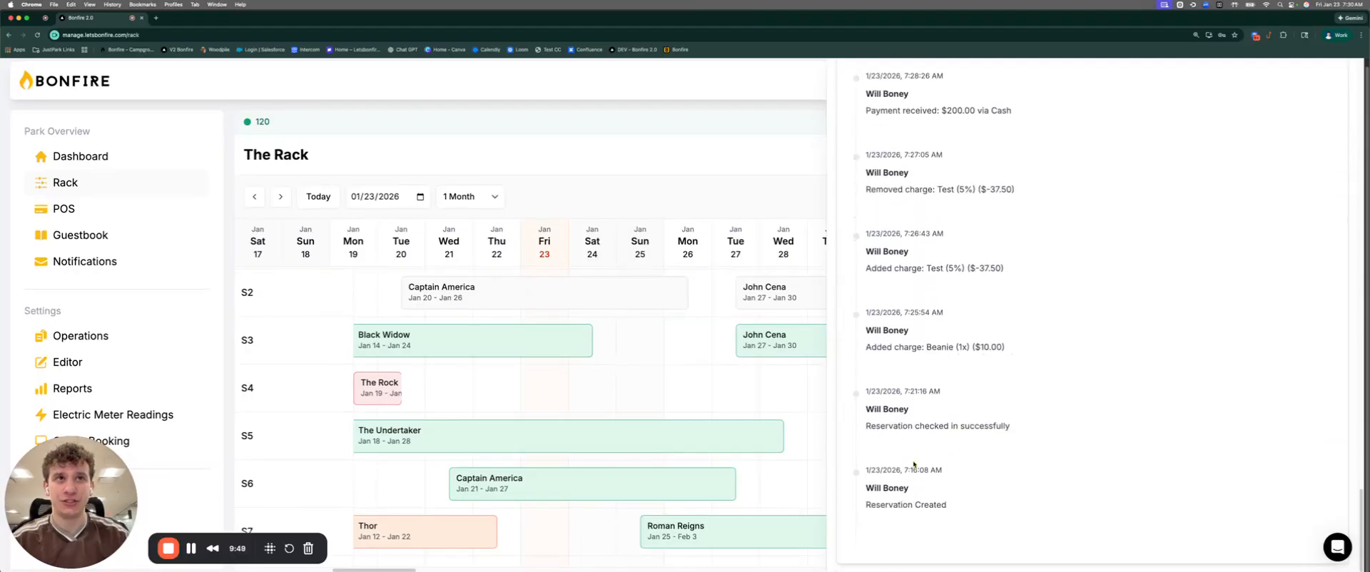
scroll(919, 469, up, 2)
scroll(927, 350, down, 2)
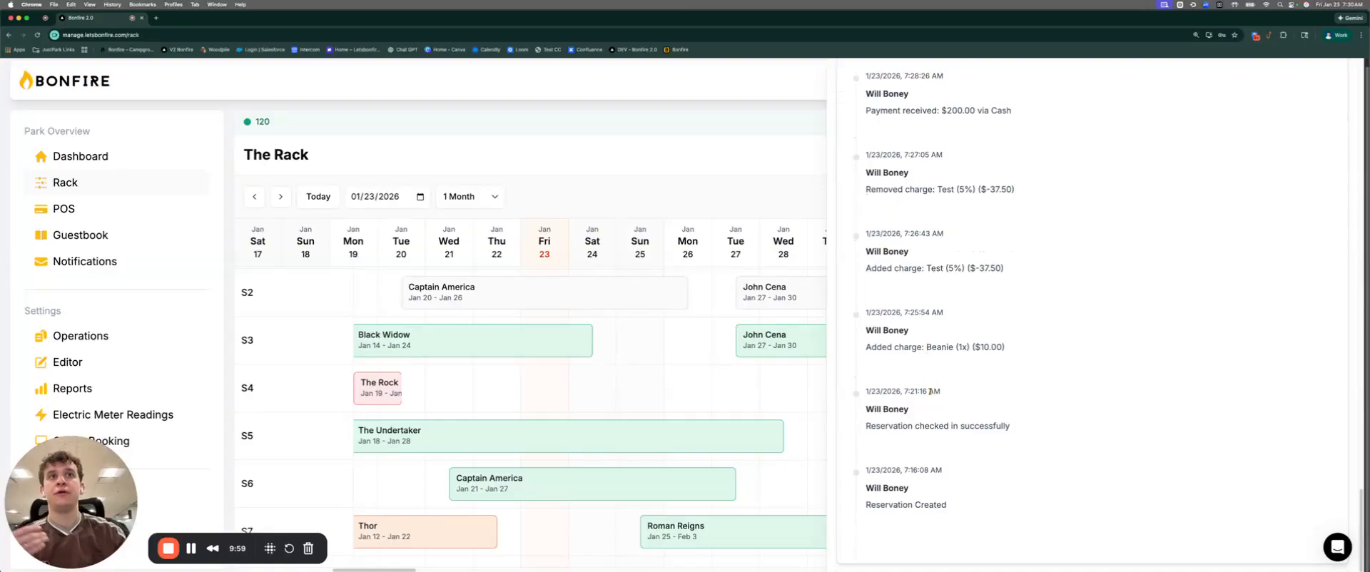
scroll(930, 392, up, 1)
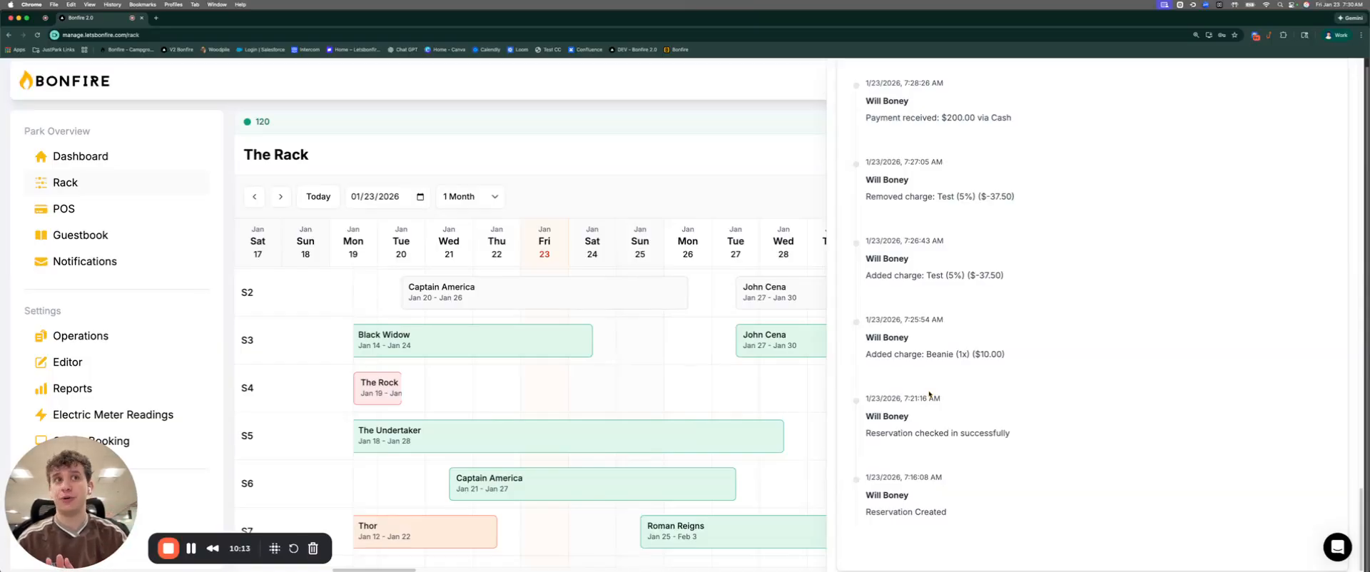
- Return to the reservation's payments and invoices and review the electric meter readings section
scroll(998, 378, up, 10)
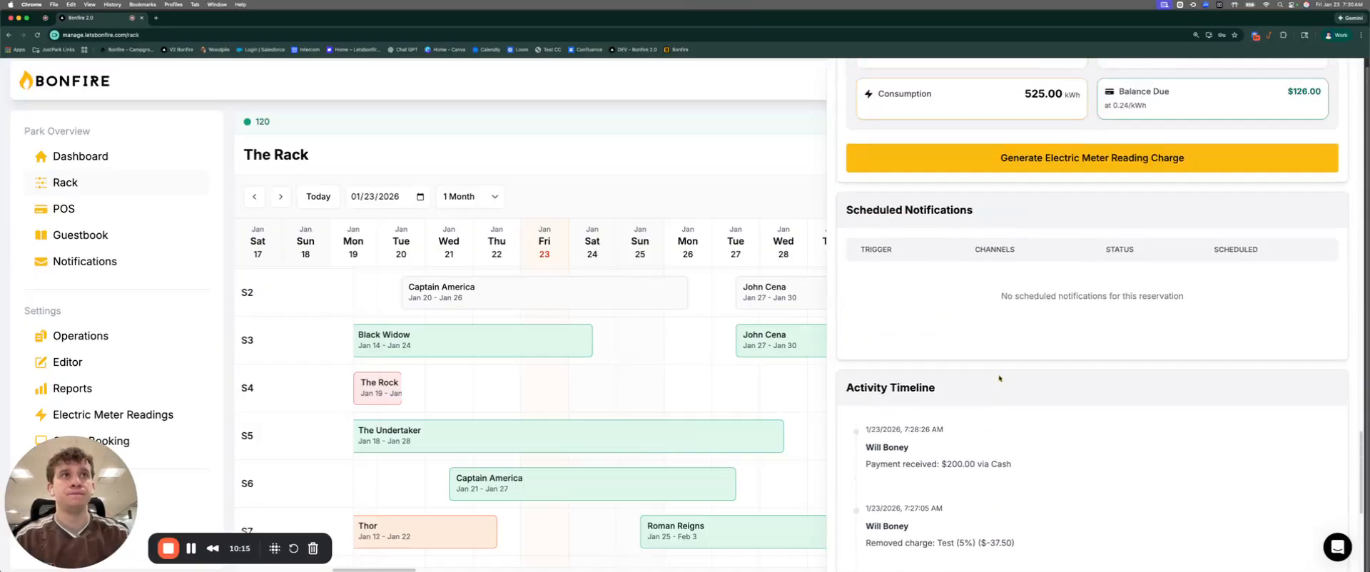
scroll(1005, 307, down, 5)
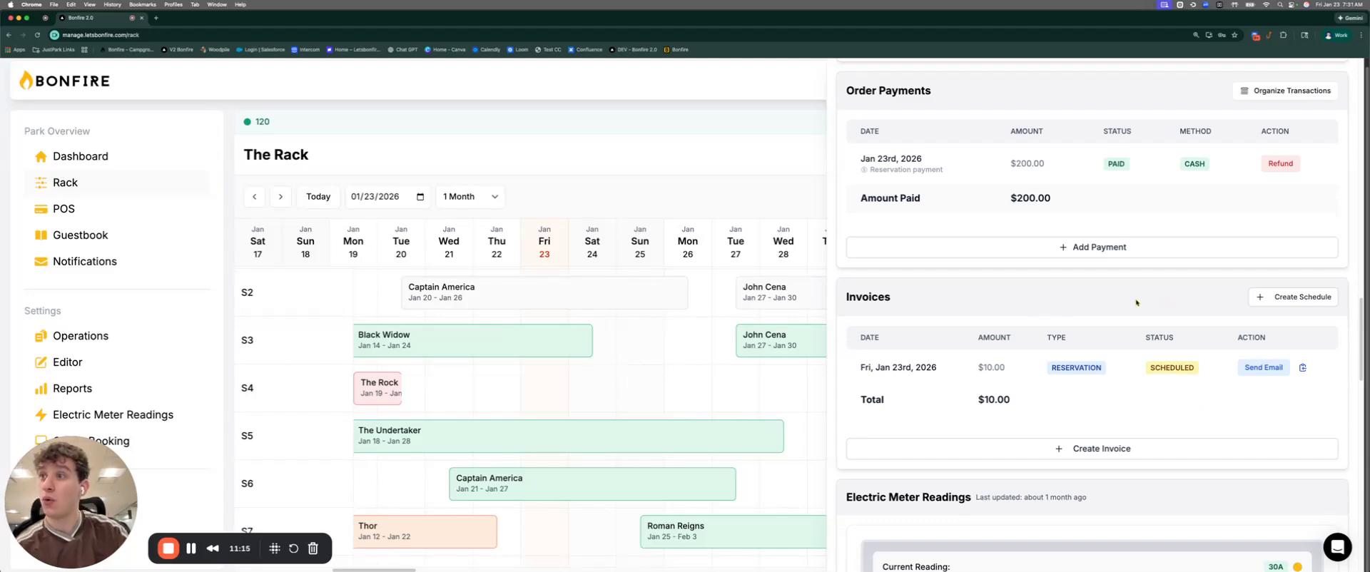
scroll(1136, 302, down, 4)
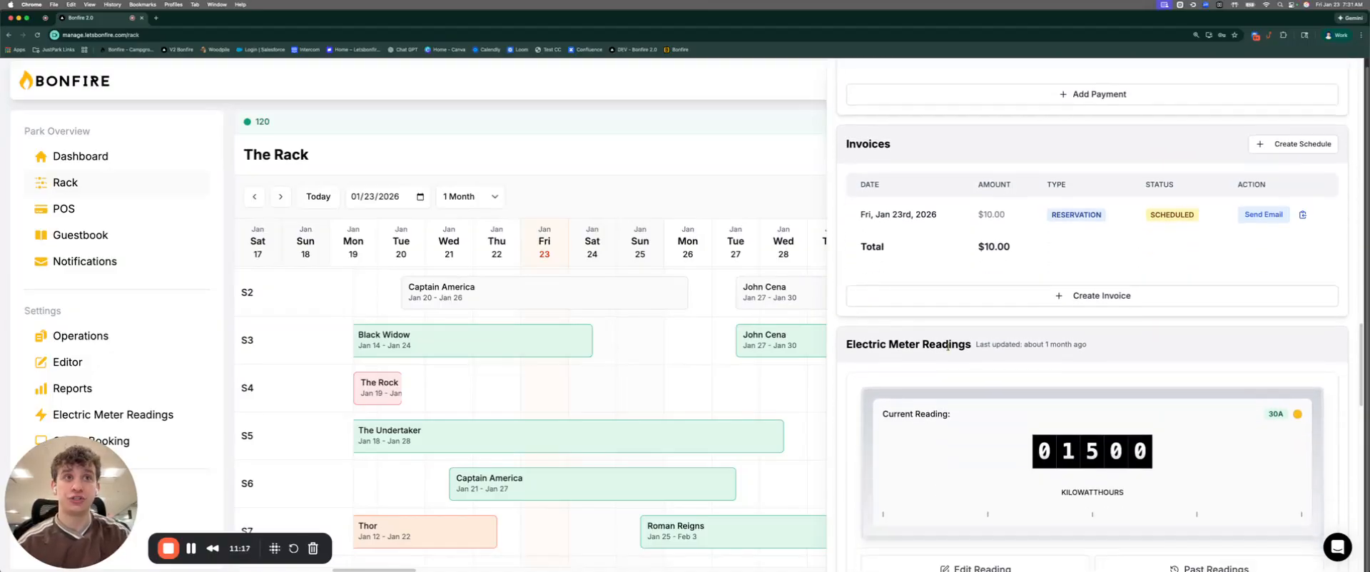